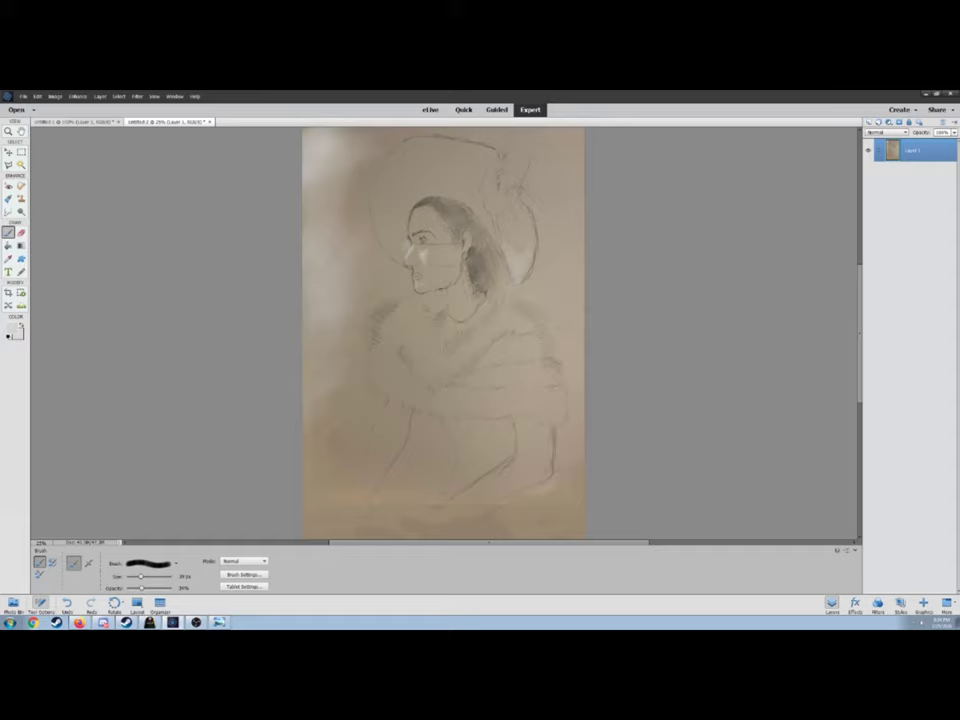
- Paint wispy white feather strands over the plume on the hat with a small brush
{"action": "left_click_drag", "start_coordinate": [141, 576], "coordinate": [133, 577]}
{"action": "mouse_move", "coordinate": [497, 200]}
{"action": "left_mouse_down"}
{"action": "mouse_move", "coordinate": [510, 160]}
{"action": "mouse_move", "coordinate": [503, 150]}
{"action": "left_mouse_up"}
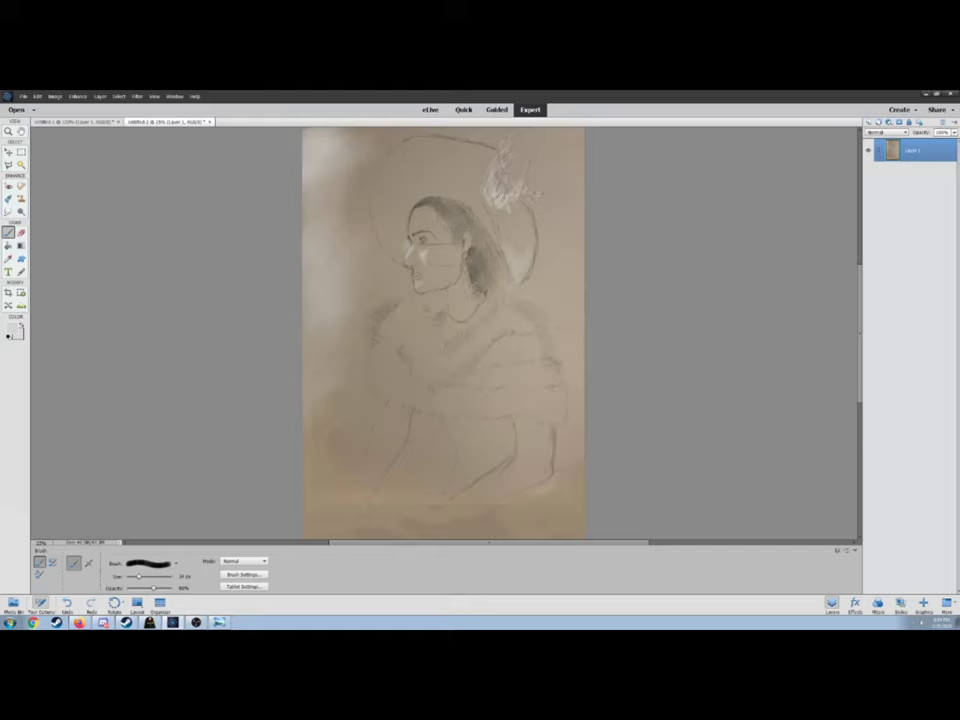
{"action": "left_click_drag", "start_coordinate": [520, 203], "coordinate": [552, 212]}
{"action": "key", "text": "9"}
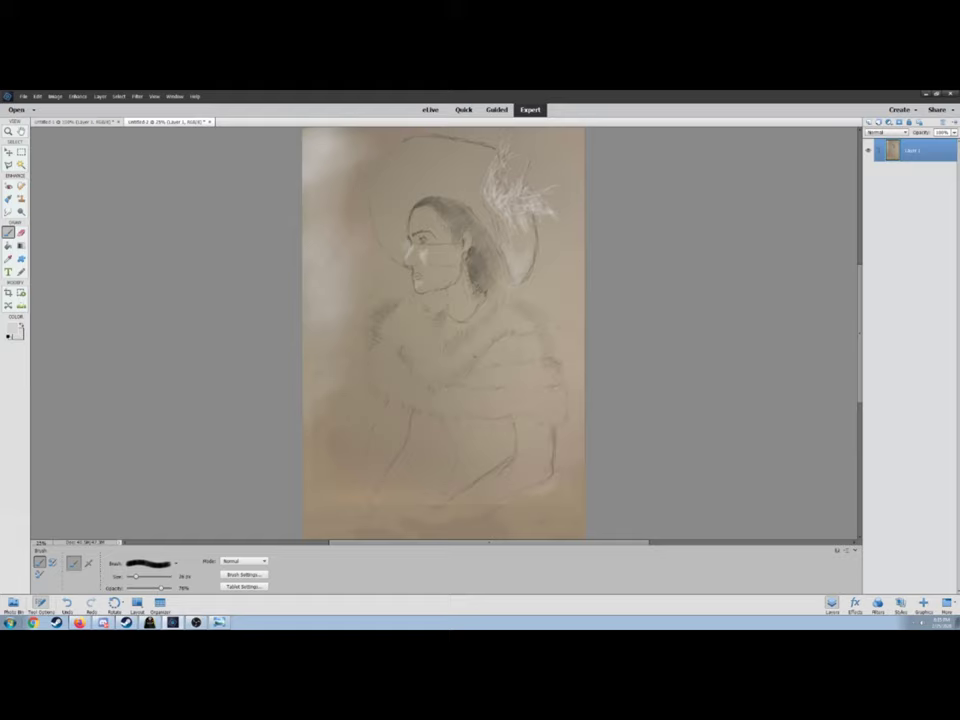
{"action": "left_click_drag", "start_coordinate": [505, 196], "coordinate": [522, 215]}
{"action": "key", "text": "]"}
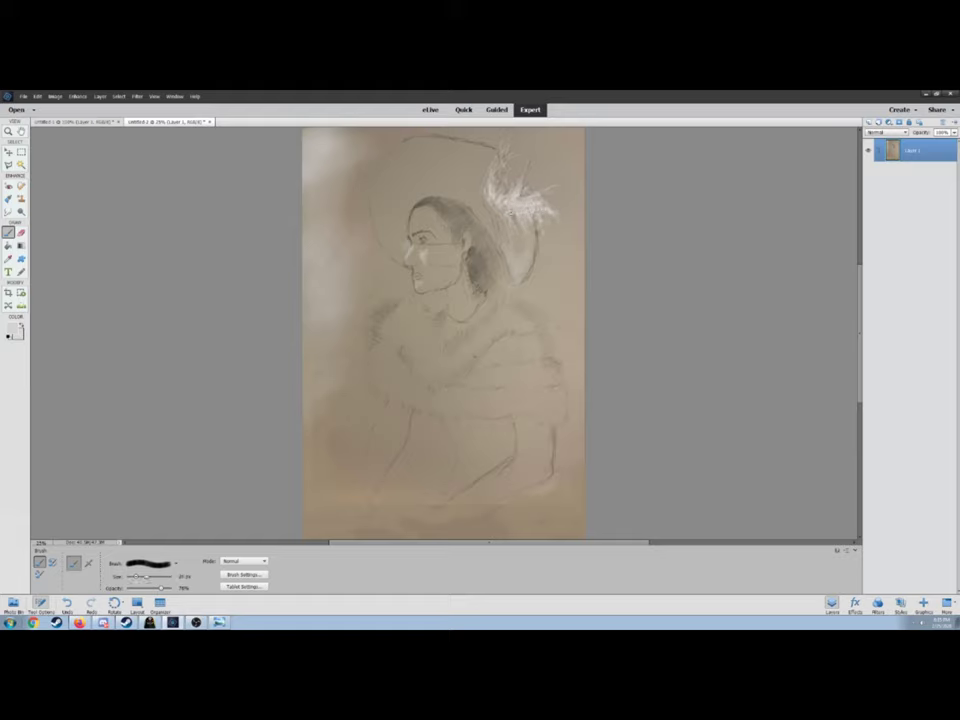
{"action": "left_click_drag", "start_coordinate": [500, 150], "coordinate": [485, 187]}
- Choose a mid-gray foreground colour and shade the inside of the hat brim around the head with an enlarged soft brush
{"action": "left_click", "coordinate": [11, 329]}
{"action": "key", "text": "Return"}
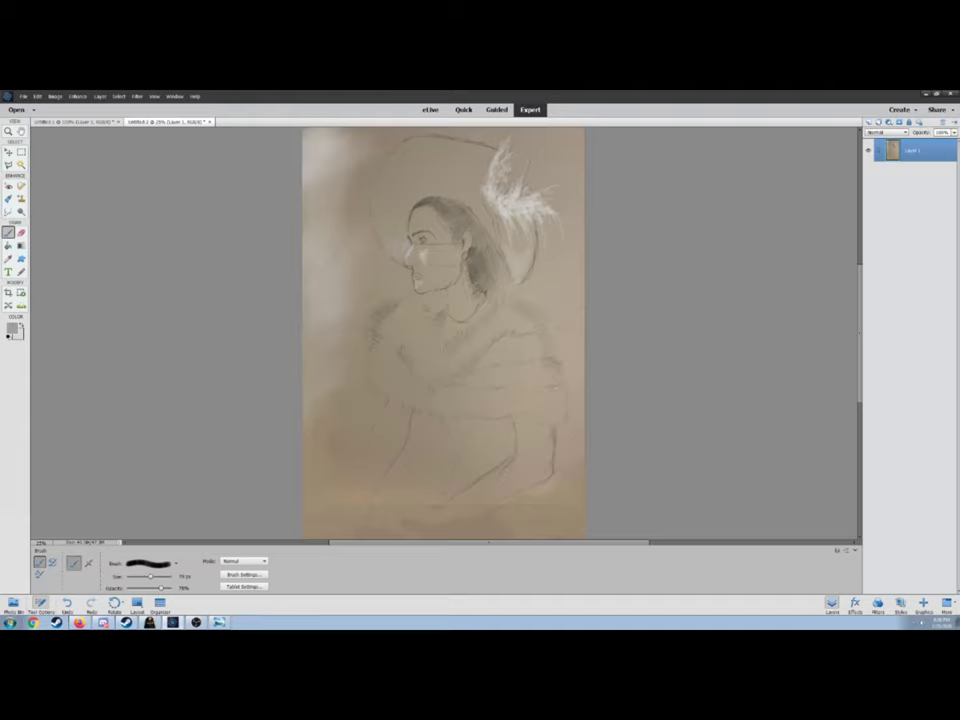
{"action": "left_click", "coordinate": [11, 329]}
{"action": "key", "text": "Return"}
{"action": "key", "text": "]"}
{"action": "key", "text": "]"}
{"action": "key", "text": "]"}
{"action": "key", "text": "]"}
{"action": "left_click_drag", "start_coordinate": [390, 150], "coordinate": [488, 162]}
- Paint light tufts of fur along the collar, chest and shoulder edge of the stole with a smaller brush
{"action": "key", "text": "["}
{"action": "key", "text": "["}
{"action": "key", "text": "["}
{"action": "key", "text": "["}
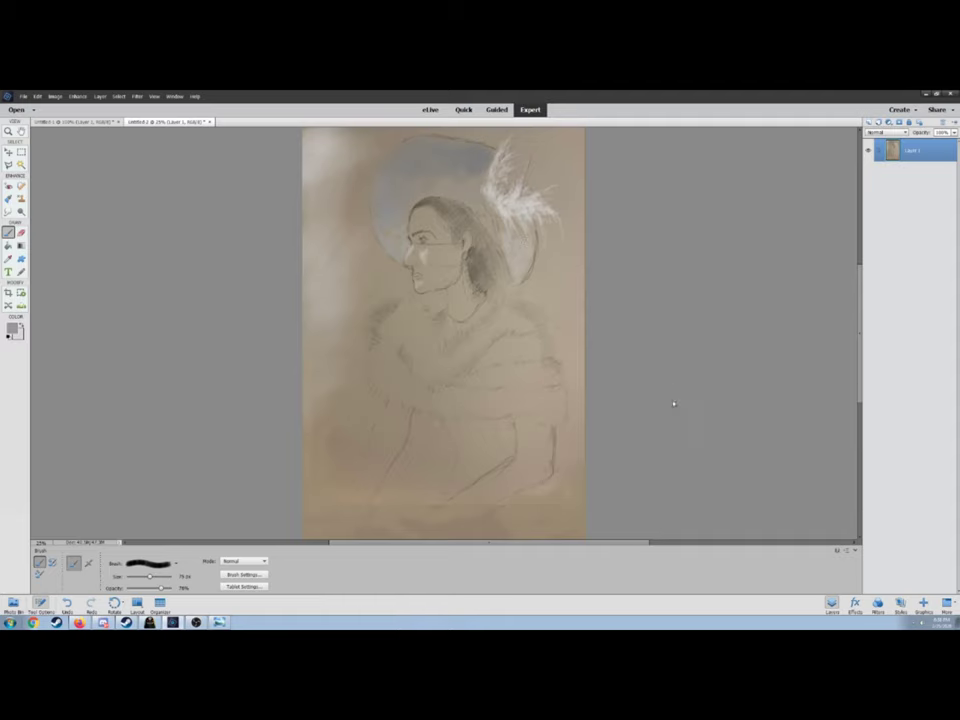
{"action": "left_click", "coordinate": [520, 228], "text": "alt"}
{"action": "mouse_move", "coordinate": [396, 318]}
{"action": "left_mouse_down"}
{"action": "mouse_move", "coordinate": [388, 330]}
{"action": "mouse_move", "coordinate": [410, 294]}
{"action": "left_mouse_up"}
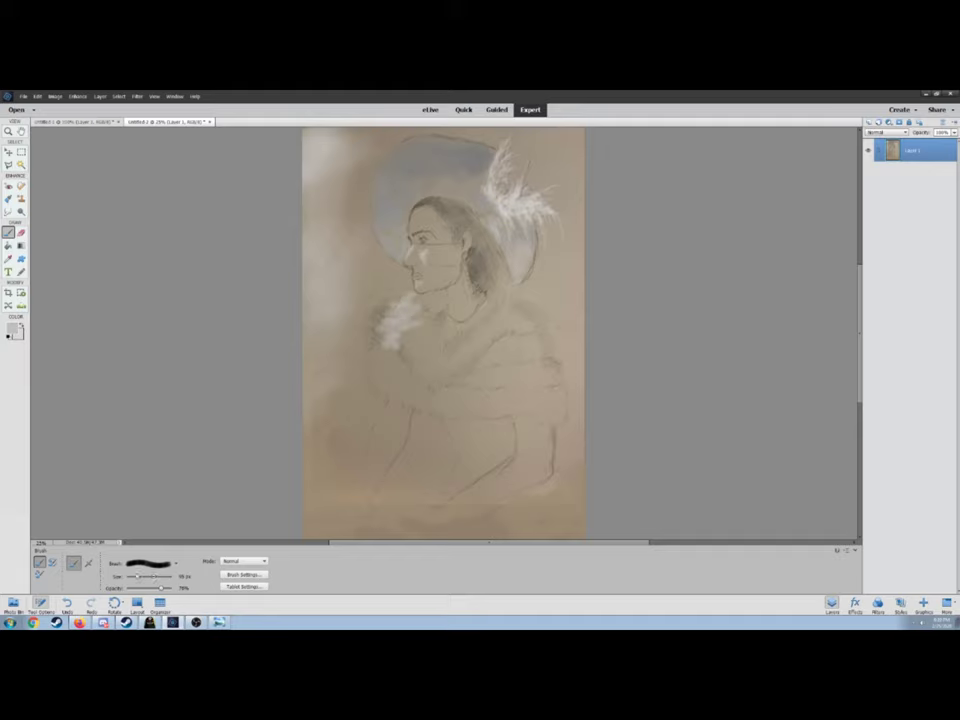
{"action": "key", "text": "2"}
{"action": "left_click_drag", "start_coordinate": [424, 302], "coordinate": [440, 299]}
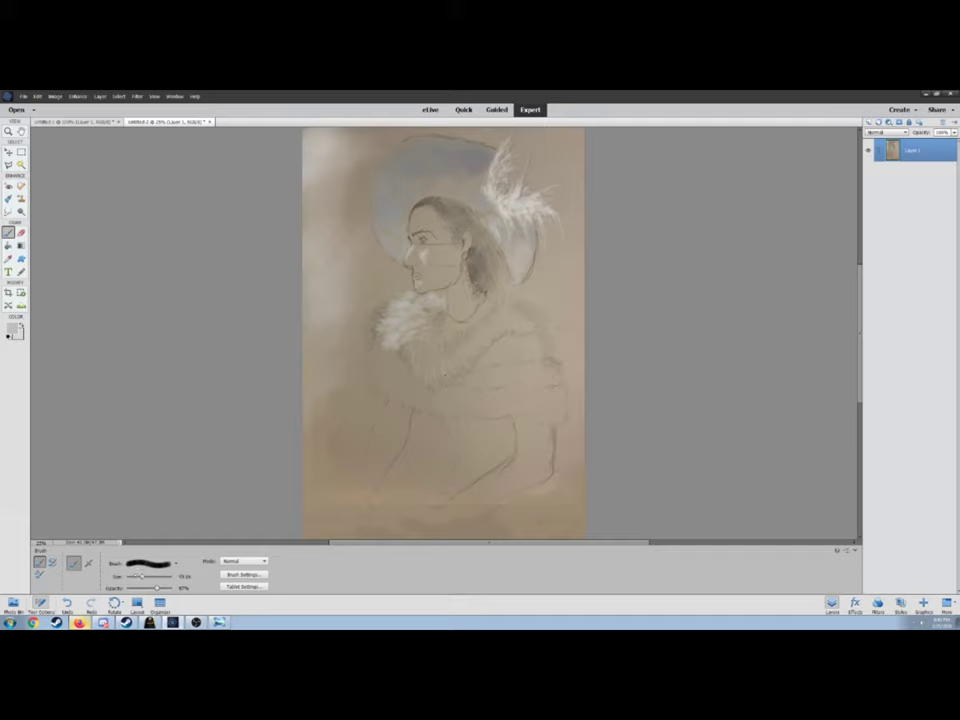
{"action": "left_click_drag", "start_coordinate": [416, 350], "coordinate": [452, 352]}
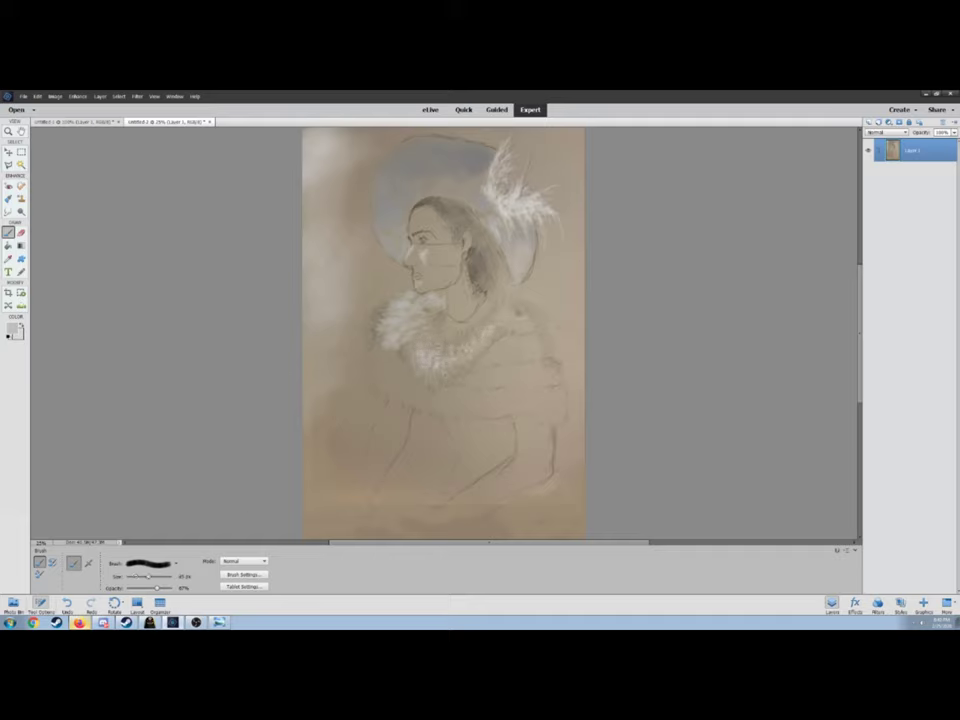
{"action": "left_click_drag", "start_coordinate": [395, 362], "coordinate": [410, 373]}
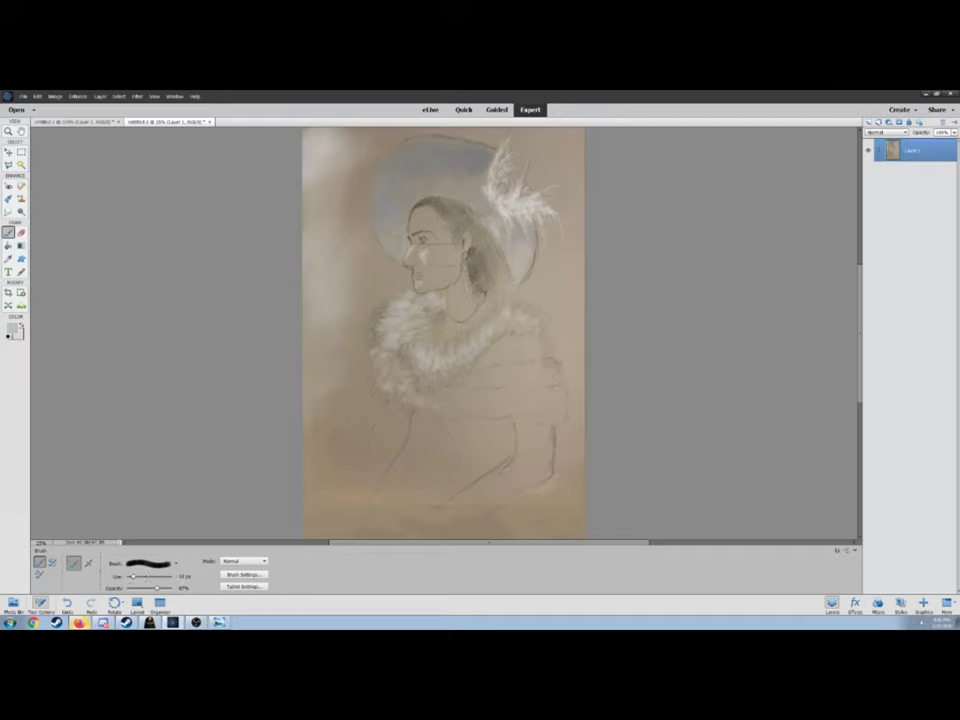
- Shade beneath the fur stole and below the forearm with dark, low-opacity strokes
{"action": "key", "text": "bracketright"}
{"action": "key", "text": "bracketright"}
{"action": "key", "text": "bracketright"}
{"action": "key", "text": "x"}
{"action": "key", "text": "bracketleft"}
{"action": "key", "text": "bracketleft"}
{"action": "key", "text": "bracketright"}
{"action": "mouse_move", "coordinate": [512, 421]}
{"action": "left_mouse_down"}
{"action": "mouse_move", "coordinate": [498, 424]}
{"action": "mouse_move", "coordinate": [512, 433]}
{"action": "mouse_move", "coordinate": [466, 422]}
{"action": "mouse_move", "coordinate": [518, 438]}
{"action": "left_mouse_up"}
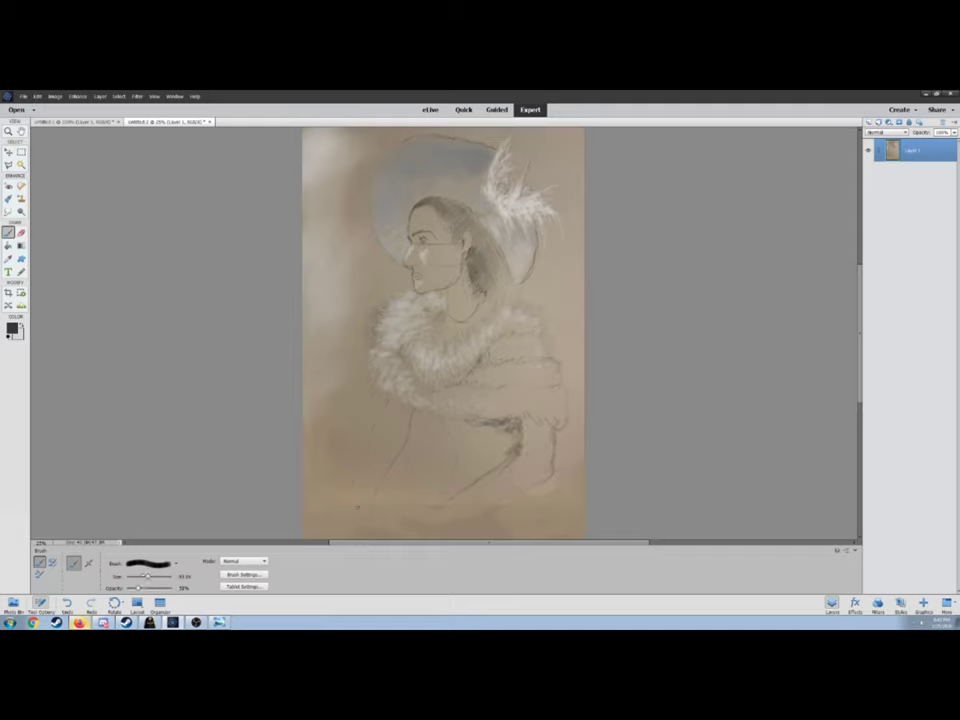
{"action": "left_click_drag", "start_coordinate": [523, 500], "coordinate": [492, 508]}
{"action": "left_click_drag", "start_coordinate": [528, 508], "coordinate": [458, 526]}
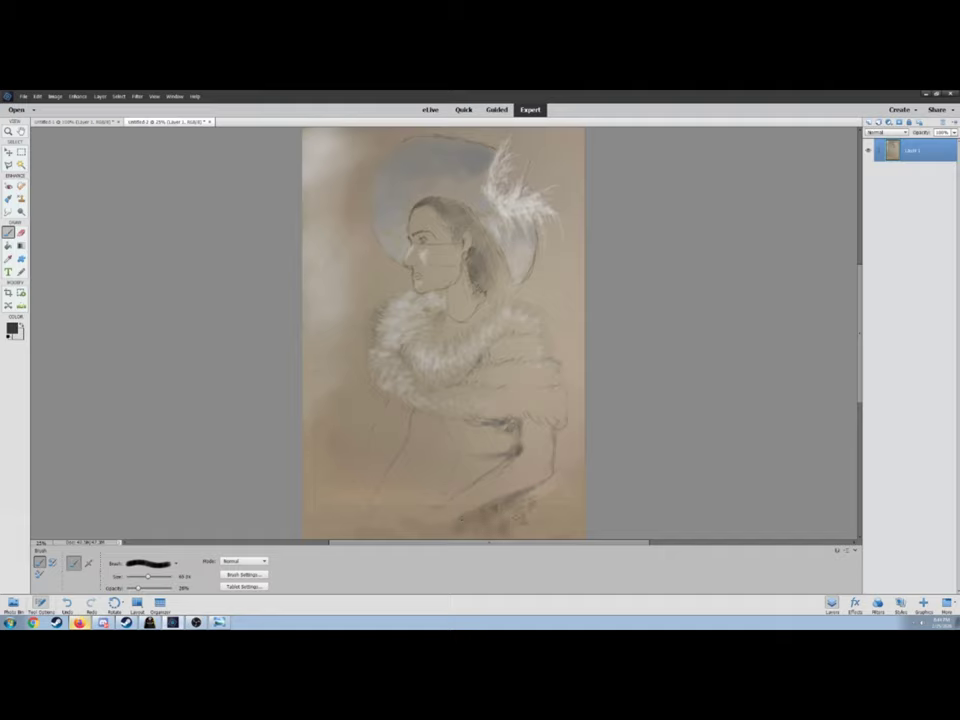
- Darken the skirt area and the lower corners of the background with a larger soft brush
{"action": "mouse_move", "coordinate": [410, 498]}
{"action": "left_mouse_down"}
{"action": "mouse_move", "coordinate": [448, 501]}
{"action": "mouse_move", "coordinate": [379, 516]}
{"action": "mouse_move", "coordinate": [356, 536]}
{"action": "mouse_move", "coordinate": [366, 497]}
{"action": "left_mouse_up"}
{"action": "key", "text": "bracketright"}
{"action": "key", "text": "bracketright"}
{"action": "key", "text": "bracketright"}
{"action": "key", "text": "bracketright"}
{"action": "key", "text": "bracketright"}
{"action": "mouse_move", "coordinate": [430, 490]}
{"action": "left_mouse_down"}
{"action": "mouse_move", "coordinate": [400, 438]}
{"action": "mouse_move", "coordinate": [444, 459]}
{"action": "left_mouse_up"}
{"action": "mouse_move", "coordinate": [335, 505]}
{"action": "left_mouse_down"}
{"action": "mouse_move", "coordinate": [340, 447]}
{"action": "mouse_move", "coordinate": [315, 370]}
{"action": "left_mouse_up"}
{"action": "left_click_drag", "start_coordinate": [570, 450], "coordinate": [565, 490]}
- Darken the woman's hair from the crown down to the neck with dark brush strokes
{"action": "mouse_move", "coordinate": [488, 250]}
{"action": "left_mouse_down"}
{"action": "mouse_move", "coordinate": [500, 290]}
{"action": "mouse_move", "coordinate": [496, 250]}
{"action": "left_mouse_up"}
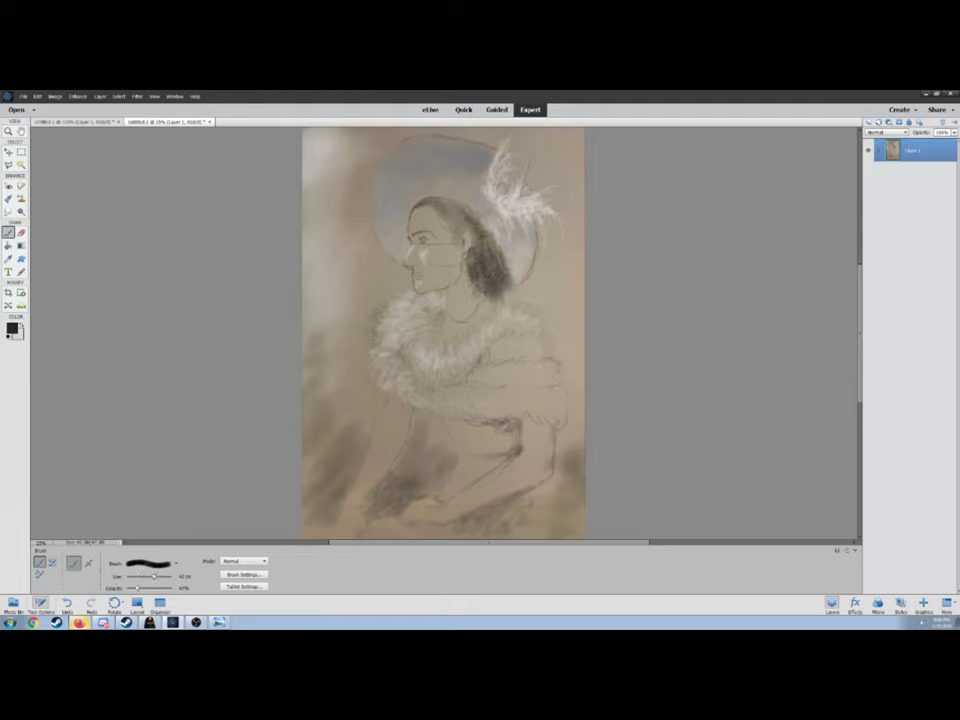
{"action": "mouse_move", "coordinate": [480, 250]}
{"action": "left_mouse_down"}
{"action": "mouse_move", "coordinate": [490, 262]}
{"action": "mouse_move", "coordinate": [487, 246]}
{"action": "mouse_move", "coordinate": [479, 290]}
{"action": "left_mouse_up"}
{"action": "key", "text": "bracketleft"}
{"action": "key", "text": "bracketleft"}
{"action": "key", "text": "bracketleft"}
{"action": "key", "text": "bracketleft"}
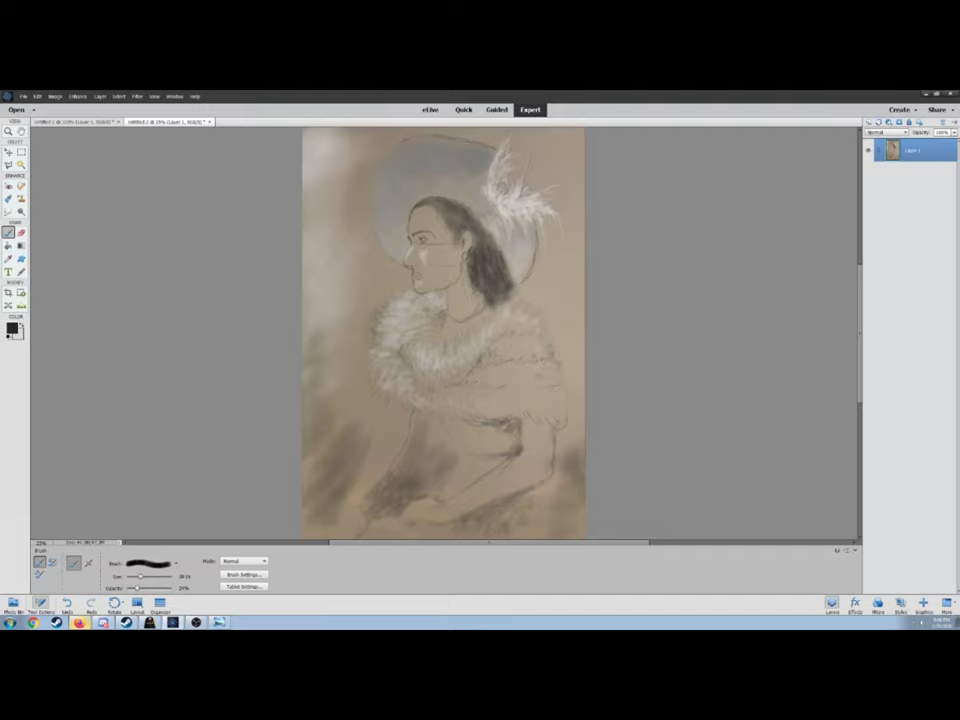
- Add soft light highlights to the bodice below the fur stole at 24% brush opacity
{"action": "key", "text": "bracketright"}
{"action": "key", "text": "bracketright"}
{"action": "key", "text": "bracketright"}
{"action": "key", "text": "bracketright"}
{"action": "key", "text": "x"}
{"action": "left_click_drag", "start_coordinate": [440, 430], "coordinate": [452, 444]}
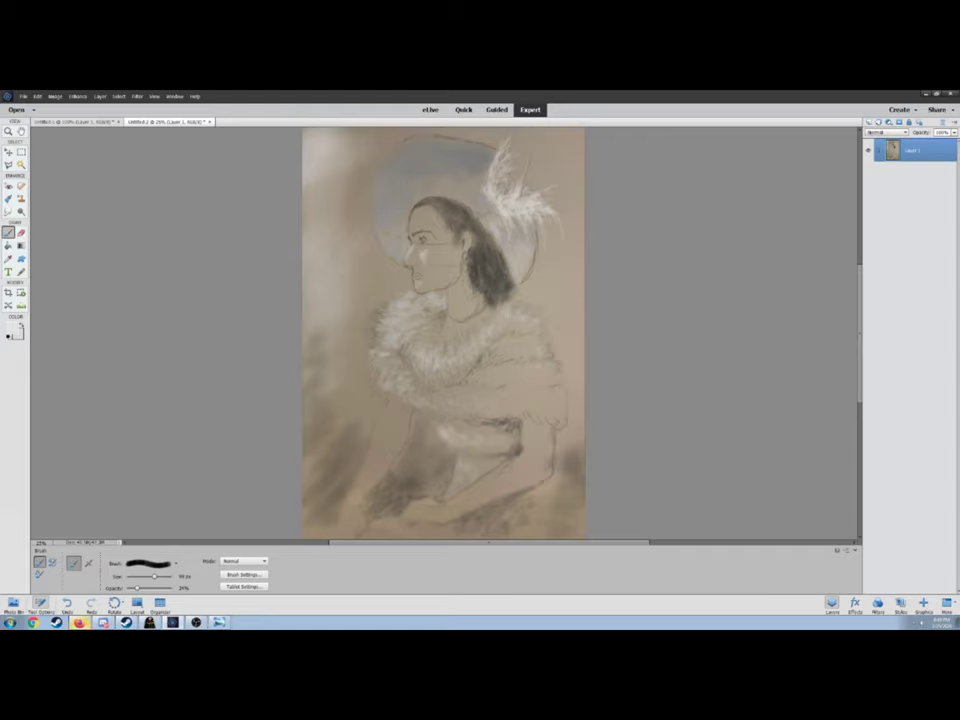
{"action": "key", "text": "x"}
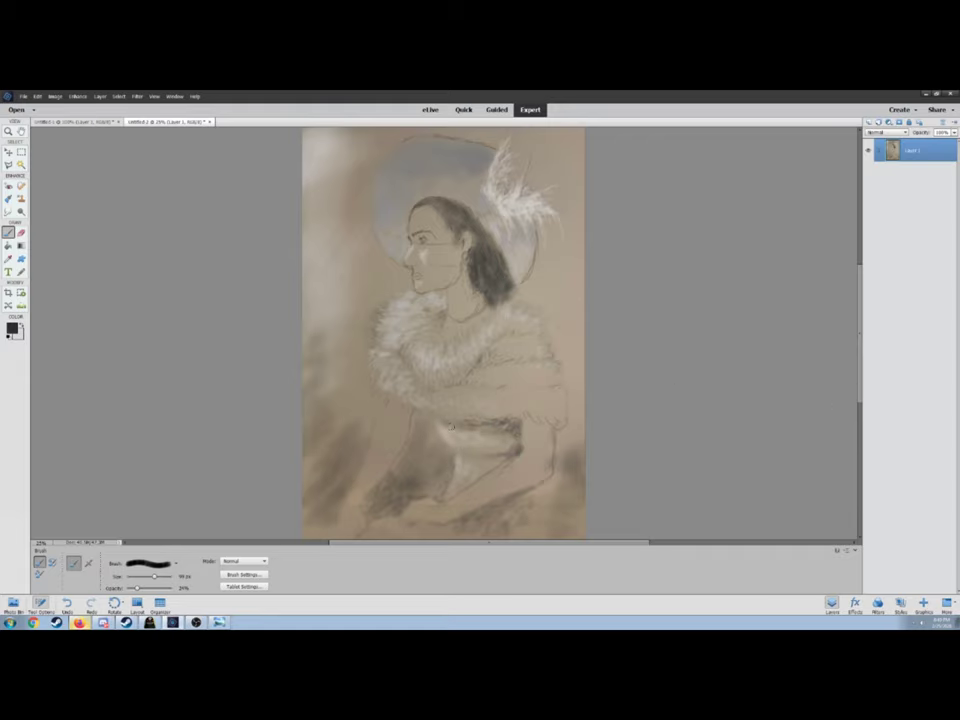
{"action": "key", "text": "x"}
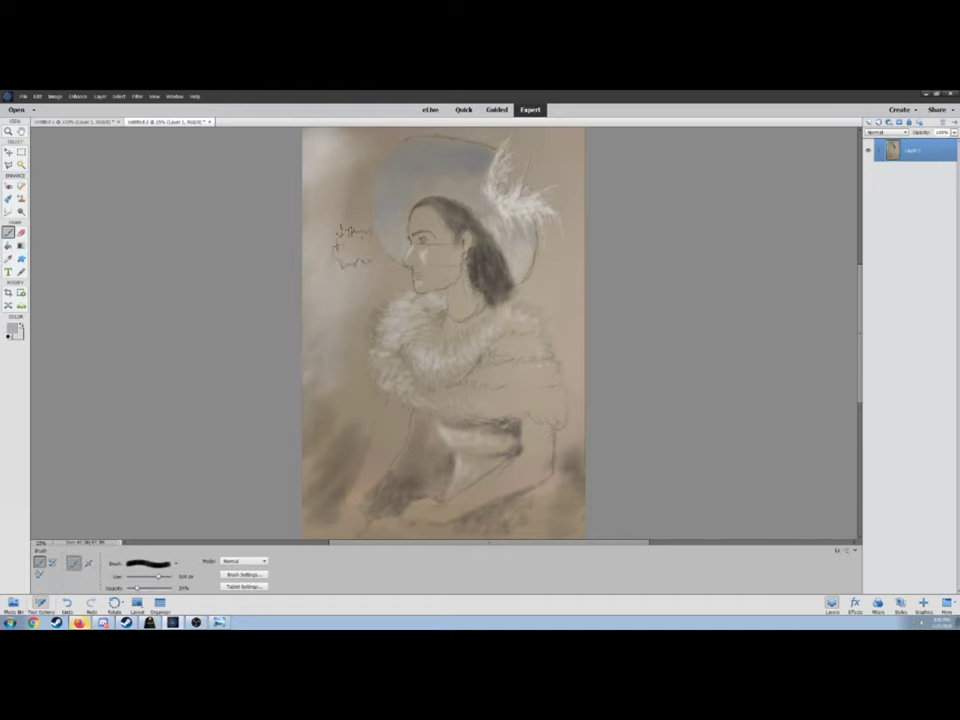
- Blend soft gray tones into the background on both sides of the figure at 24% brush opacity
{"action": "key", "text": "bracketleft"}
{"action": "key", "text": "bracketleft"}
{"action": "key", "text": "bracketleft"}
{"action": "key", "text": "bracketleft"}
{"action": "key", "text": "x"}
{"action": "key", "text": "bracketright"}
{"action": "key", "text": "bracketright"}
{"action": "key", "text": "bracketright"}
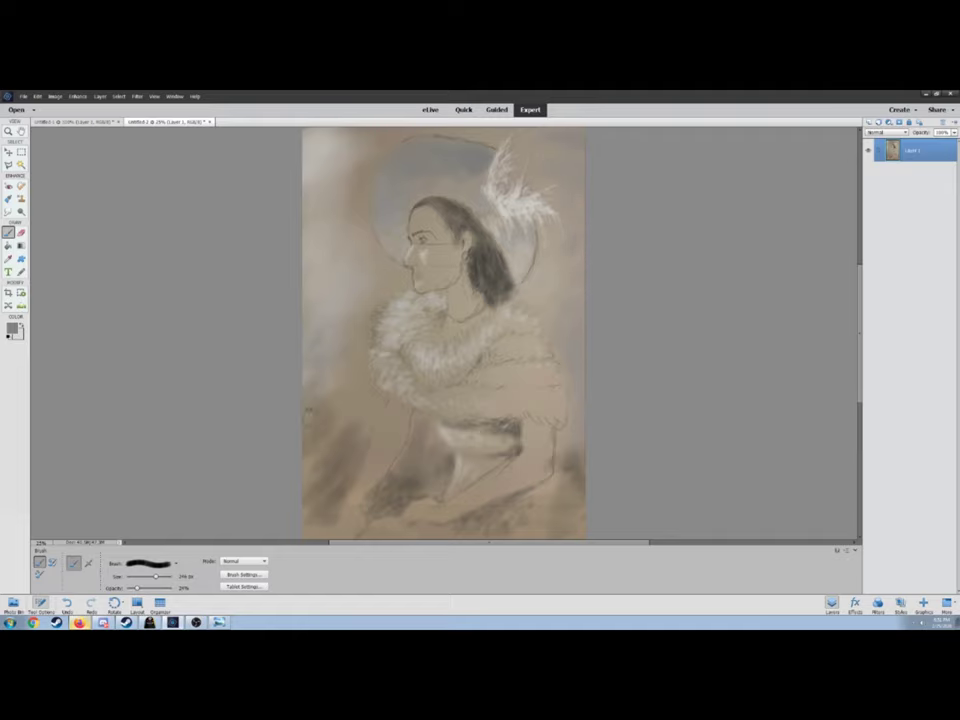
{"action": "key", "text": "bracketright"}
- Copy the entire painting and paste it into a new document
{"action": "scroll", "coordinate": [348, 447], "scroll_direction": "left", "scroll_amount": 2}
{"action": "key", "text": "m"}
{"action": "key", "text": "ctrl+a"}
{"action": "key", "text": "ctrl+c"}
{"action": "key", "text": "ctrl+n"}
{"action": "key", "text": "Return"}
{"action": "key", "text": "ctrl+v"}
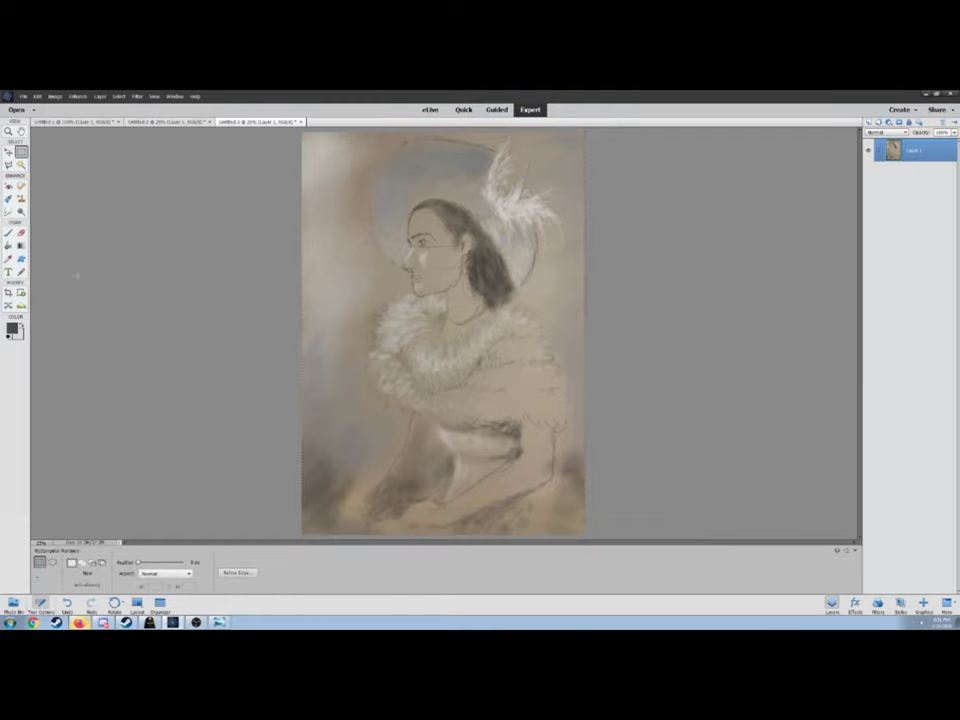
- Outline the hat brim with a fine light line and softly lighten the face and neck at low brush opacity
{"action": "key", "text": "b"}
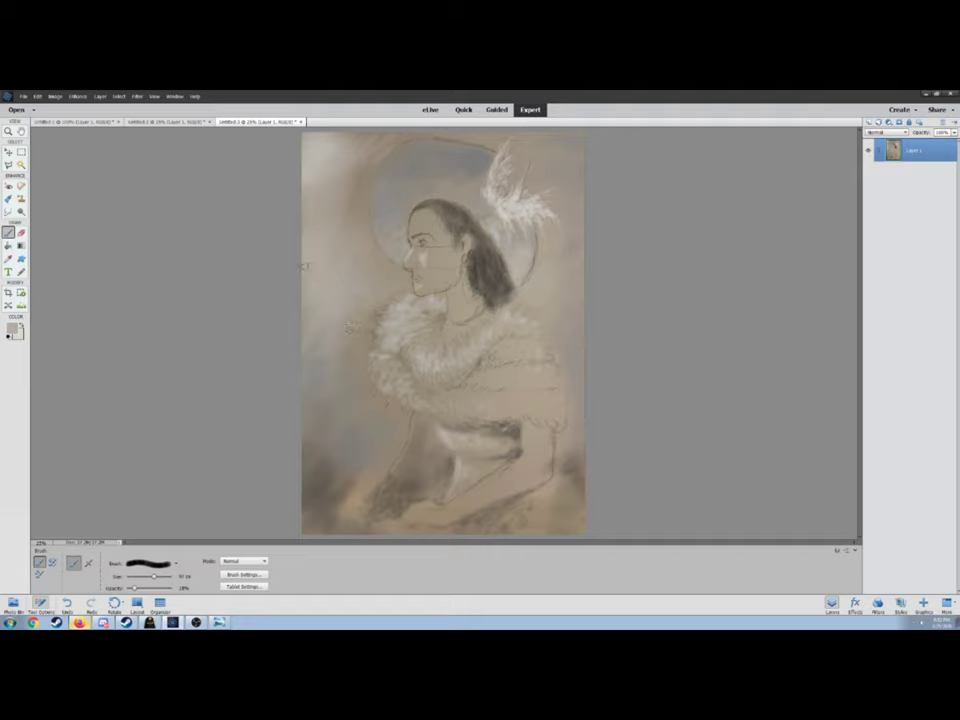
{"action": "key", "text": "Return"}
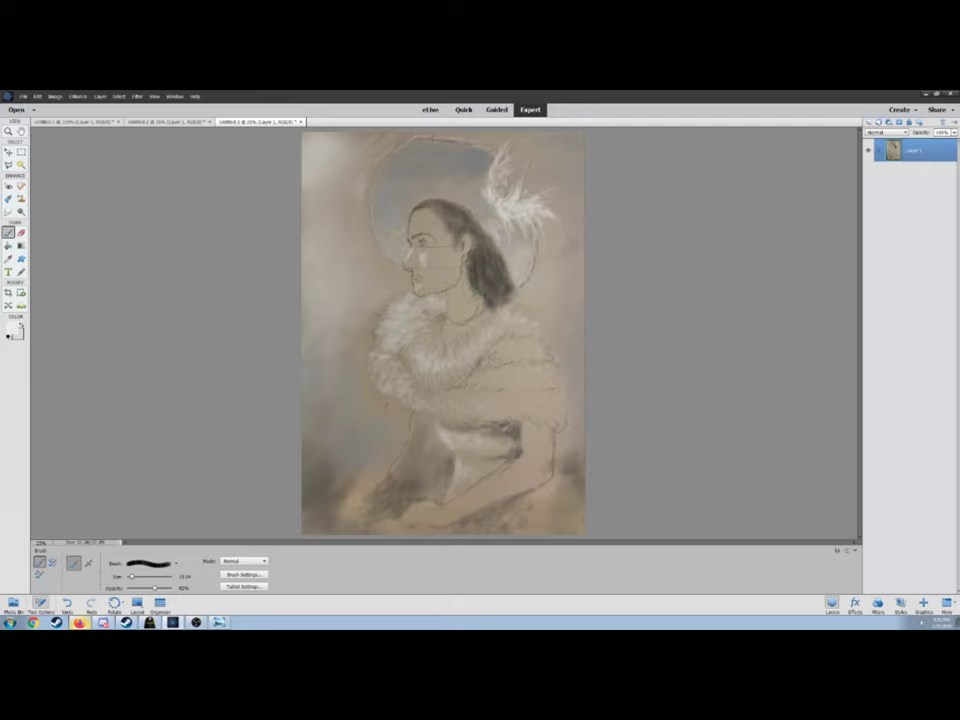
{"action": "key", "text": "bracketright"}
{"action": "key", "text": "bracketright"}
{"action": "key", "text": "bracketright"}
{"action": "key", "text": "3"}
{"action": "key", "text": "bracketright"}
{"action": "key", "text": "bracketright"}
{"action": "key", "text": "2"}
{"action": "key", "text": "bracketright"}
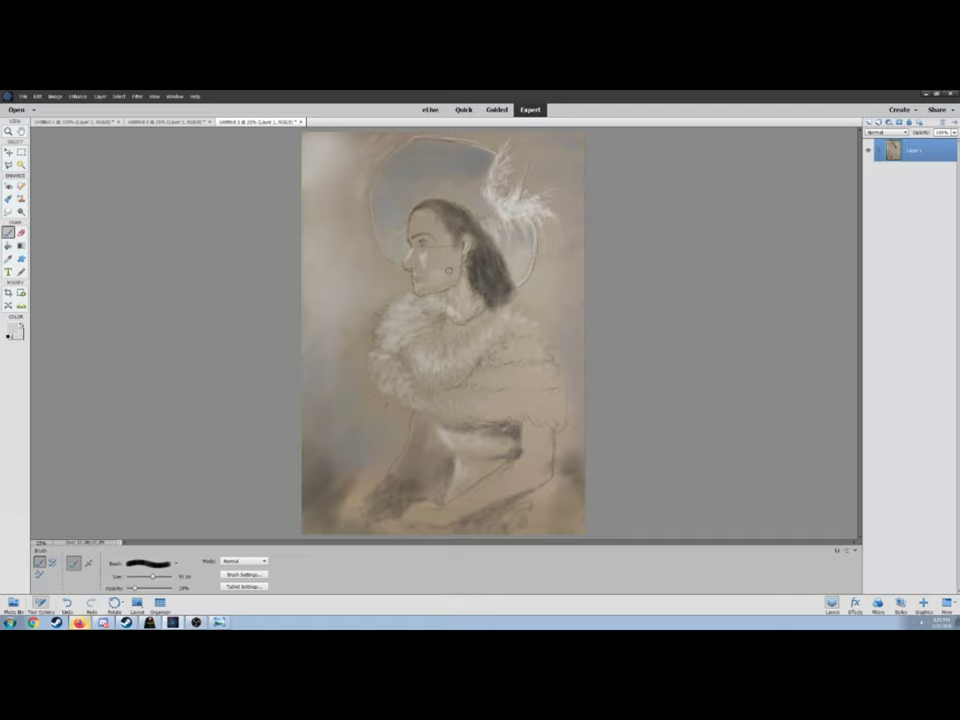
- Sample a tone from the fur stole and build up darker fur texture across its shoulder
{"action": "left_click", "coordinate": [541, 358], "text": "alt"}
{"action": "key", "text": "bracketright"}
{"action": "key", "text": "bracketright"}
{"action": "key", "text": "bracketright"}
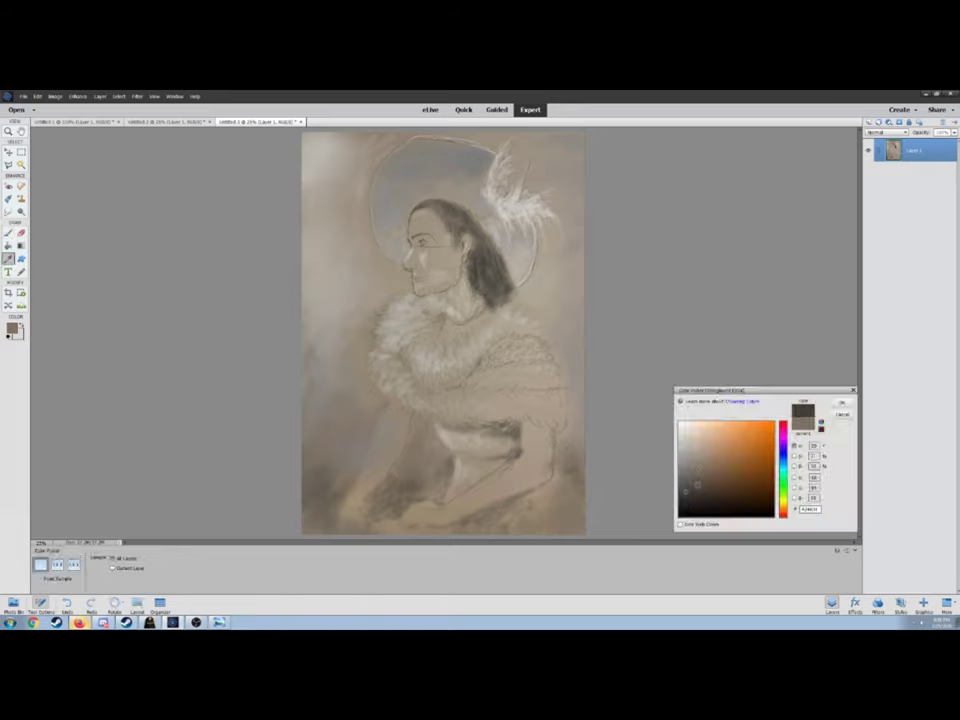
- Merge the Soft Light copy down into the Brightness/Contrast 1 layer
{"action": "key", "text": "ctrl+s"}
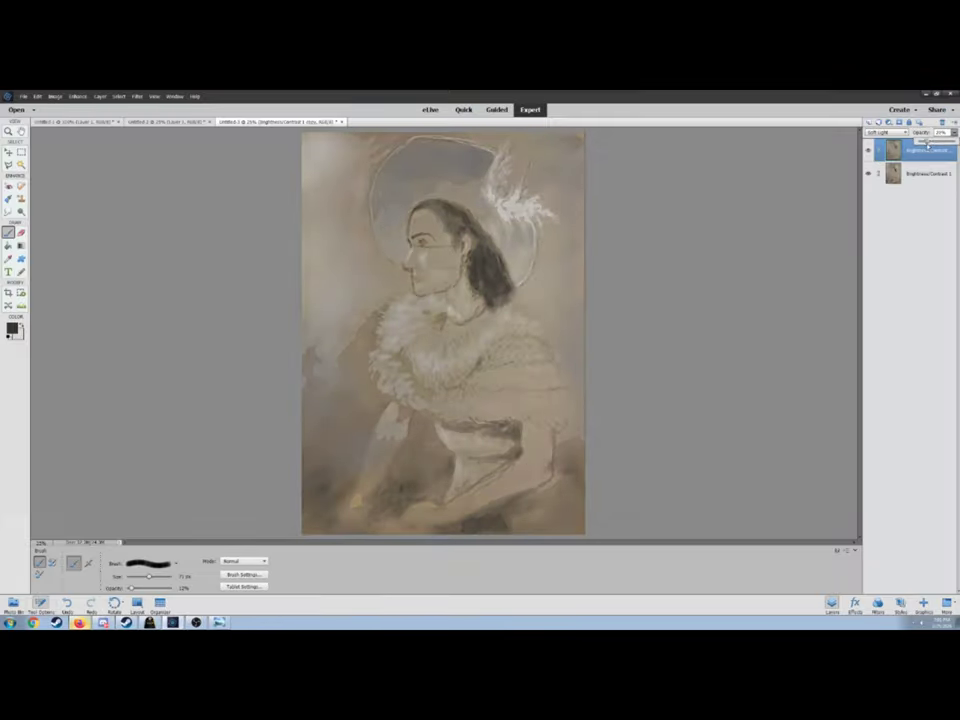
{"action": "key", "text": "ctrl+e"}
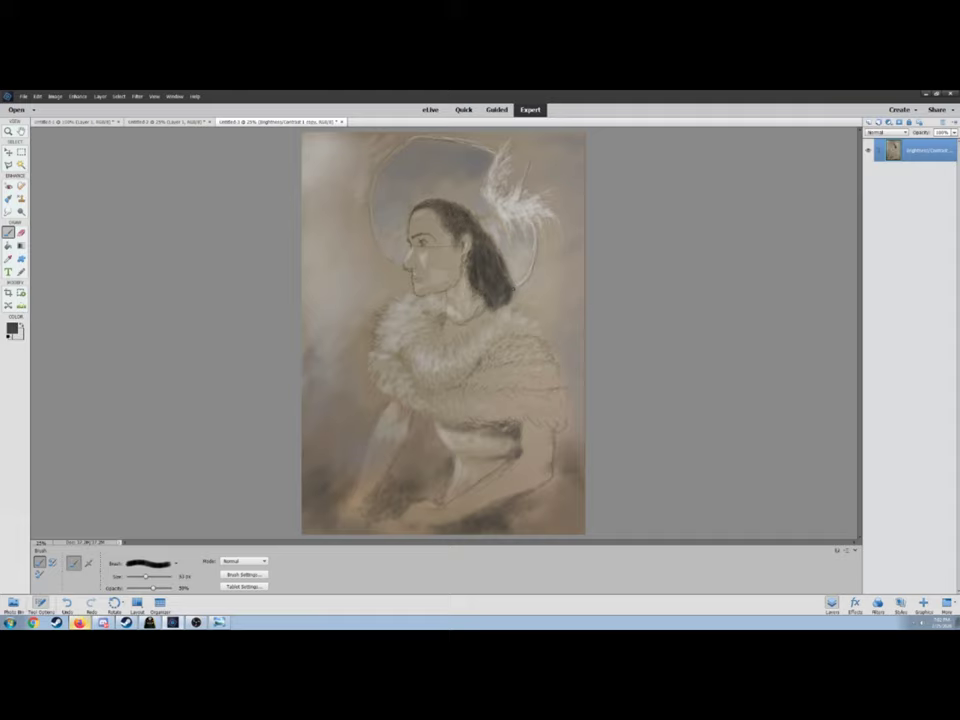
- Shade the arm just below the fur stole with a dark gray brush
{"action": "key", "text": "x"}
{"action": "key", "text": "x"}
{"action": "key", "text": "x"}
{"action": "key", "text": "bracketleft"}
{"action": "key", "text": "bracketleft"}
{"action": "key", "text": "bracketleft"}
{"action": "key", "text": "bracketleft"}
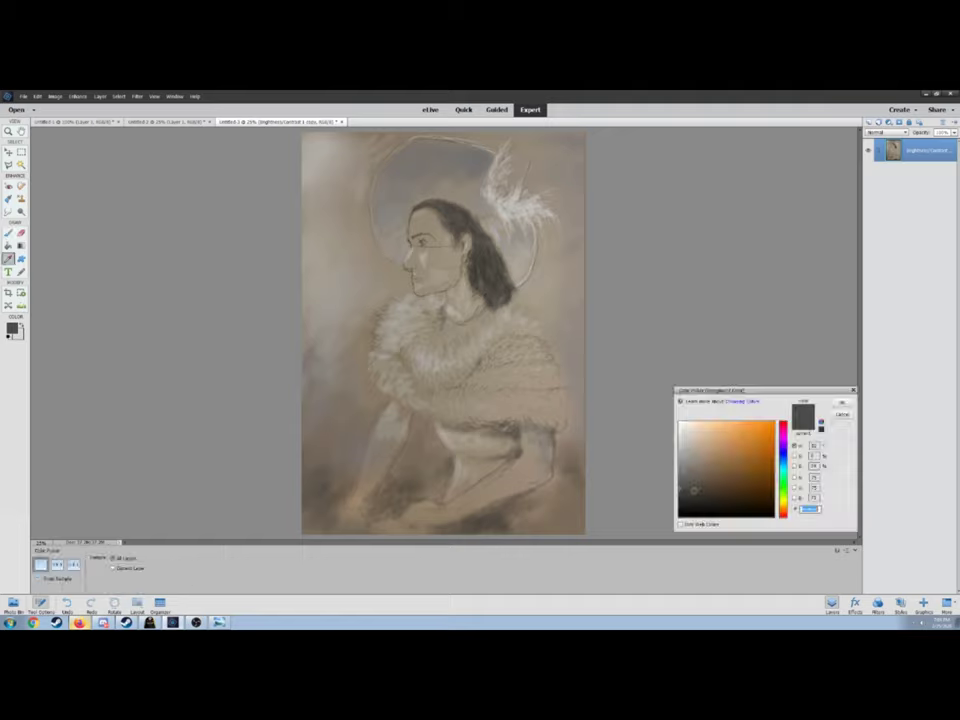
- Deepen the shadows in the lower background and skirt with a large dark brush at 30% opacity
{"action": "key", "text": "bracketright"}
{"action": "key", "text": "bracketright"}
{"action": "key", "text": "bracketright"}
{"action": "key", "text": "bracketright"}
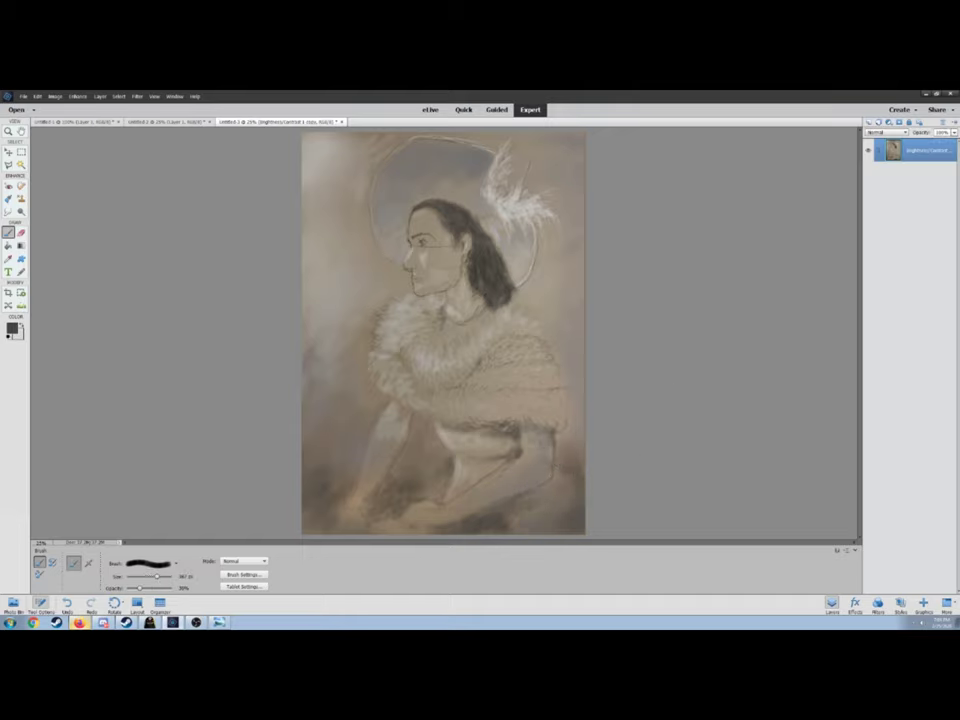
{"action": "key", "text": "bracketleft"}
{"action": "key", "text": "bracketleft"}
{"action": "key", "text": "x"}
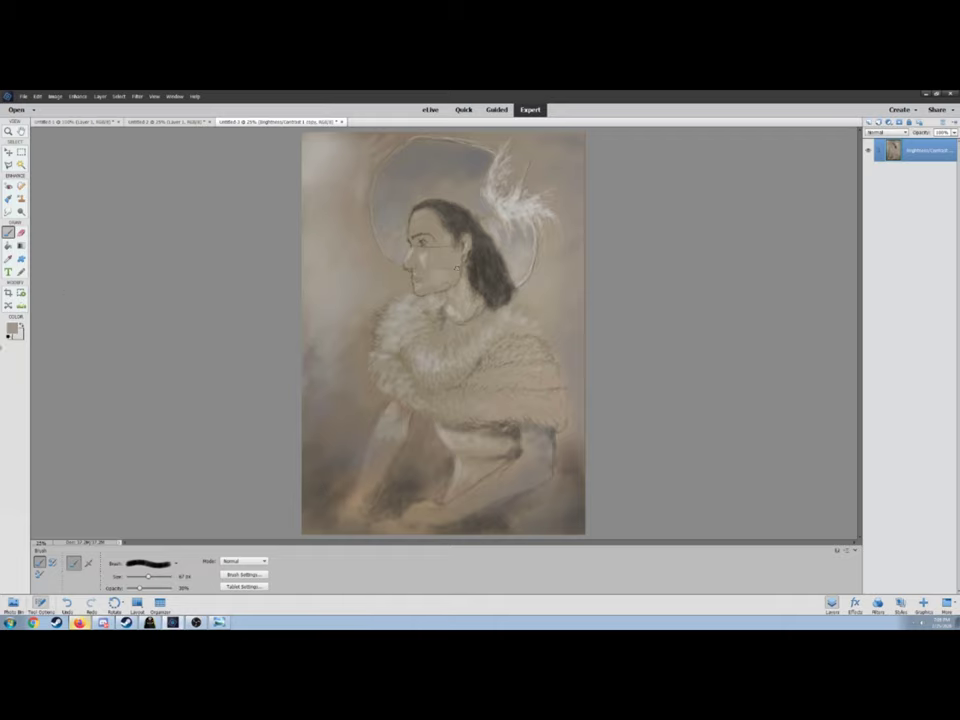
- Paint crisp white strands over the hat's feather plume with a small brush at 100% opacity
{"action": "key", "text": "bracketleft"}
{"action": "key", "text": "bracketleft"}
{"action": "key", "text": "bracketleft"}
{"action": "key", "text": "bracketleft"}
{"action": "key", "text": "bracketleft"}
{"action": "key", "text": "bracketleft"}
{"action": "key", "text": "0"}
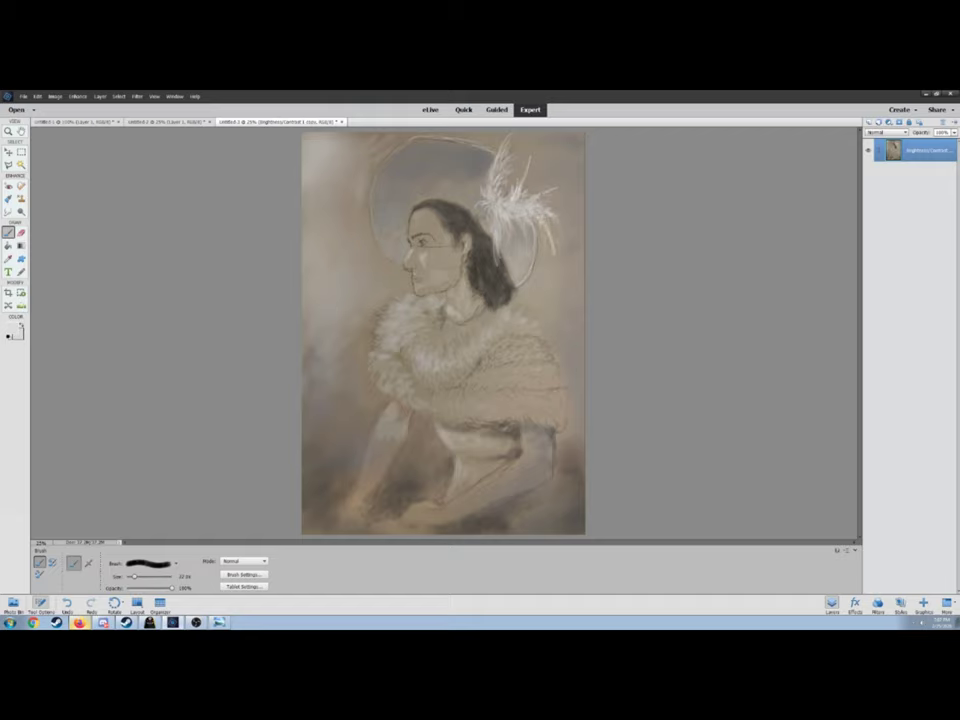
- Choose new gray tones and shade the cheek and jaw with a larger brush
{"action": "left_click", "coordinate": [10, 334]}
{"action": "key", "text": "Return"}
{"action": "left_click_drag", "start_coordinate": [133, 577], "coordinate": [150, 577]}
{"action": "key", "text": "i"}
{"action": "left_click", "coordinate": [10, 330]}
{"action": "key", "text": "Return"}
{"action": "key", "text": "b"}
{"action": "left_click_drag", "start_coordinate": [418, 284], "coordinate": [450, 272]}
{"action": "key", "text": "i"}
{"action": "key", "text": "Return"}
{"action": "key", "text": "b"}
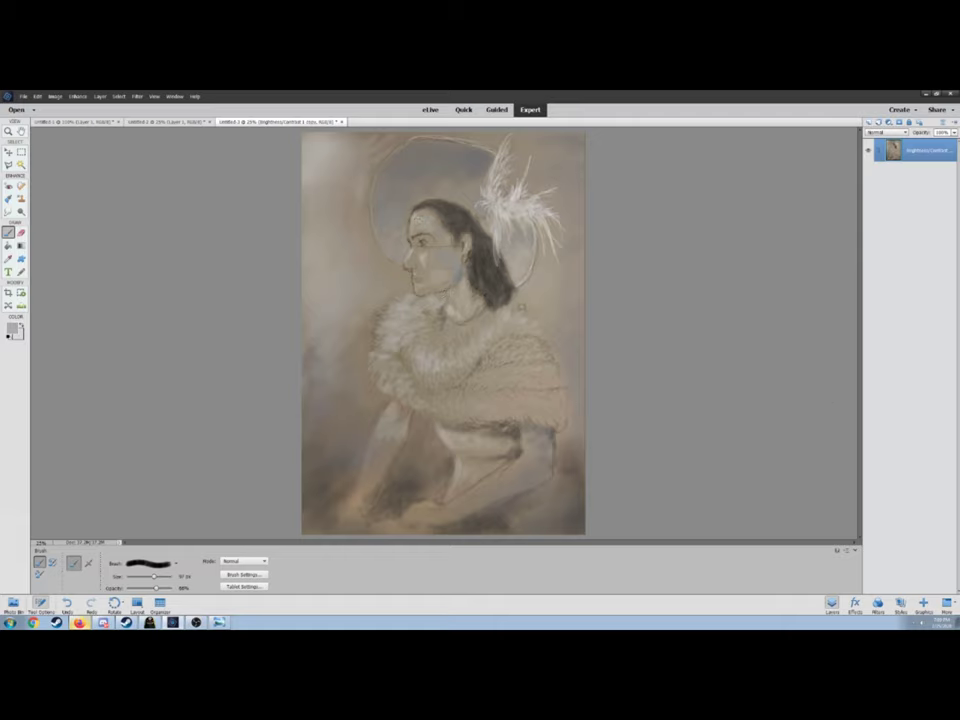
- Model the forehead, cheek and chin with successive gray tones to blend the face
{"action": "key", "text": "i"}
{"action": "key", "text": "Return"}
{"action": "key", "text": "b"}
{"action": "key", "text": "i"}
{"action": "key", "text": "Return"}
{"action": "key", "text": "b"}
{"action": "key", "text": "i"}
{"action": "key", "text": "Return"}
{"action": "key", "text": "b"}
{"action": "key", "text": "bracketright"}
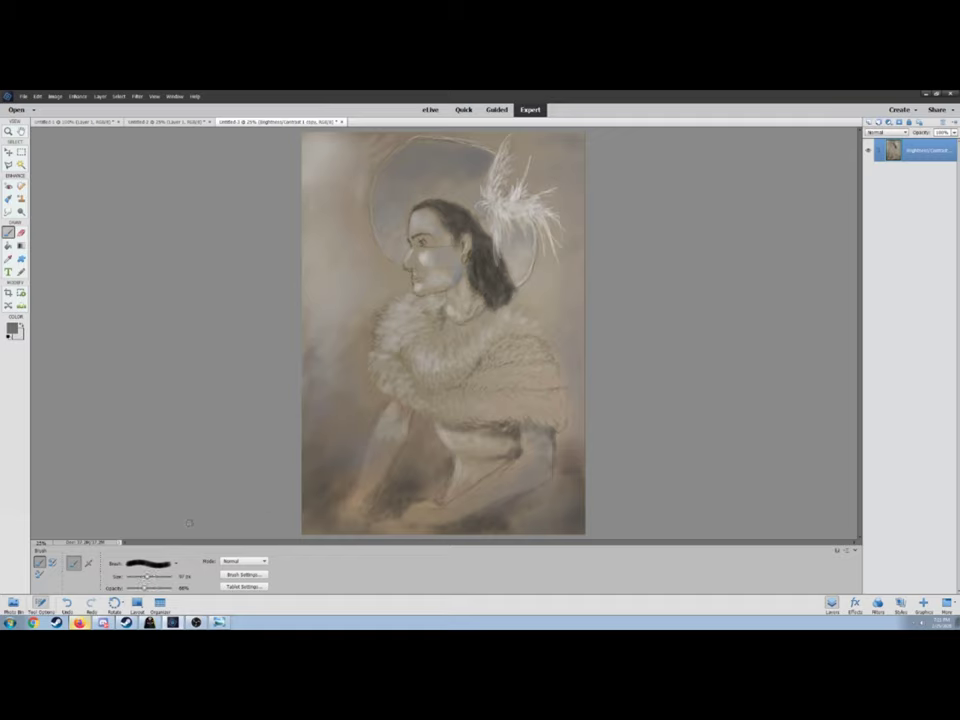
- Deepen the dark tone of the hair beside the ear and along the crown
{"action": "key", "text": "bracketright"}
{"action": "mouse_move", "coordinate": [478, 248]}
{"action": "left_mouse_down"}
{"action": "mouse_move", "coordinate": [501, 283]}
{"action": "mouse_move", "coordinate": [483, 262]}
{"action": "mouse_move", "coordinate": [466, 215]}
{"action": "left_mouse_up"}
{"action": "key", "text": "bracketleft"}
{"action": "key", "text": "bracketleft"}
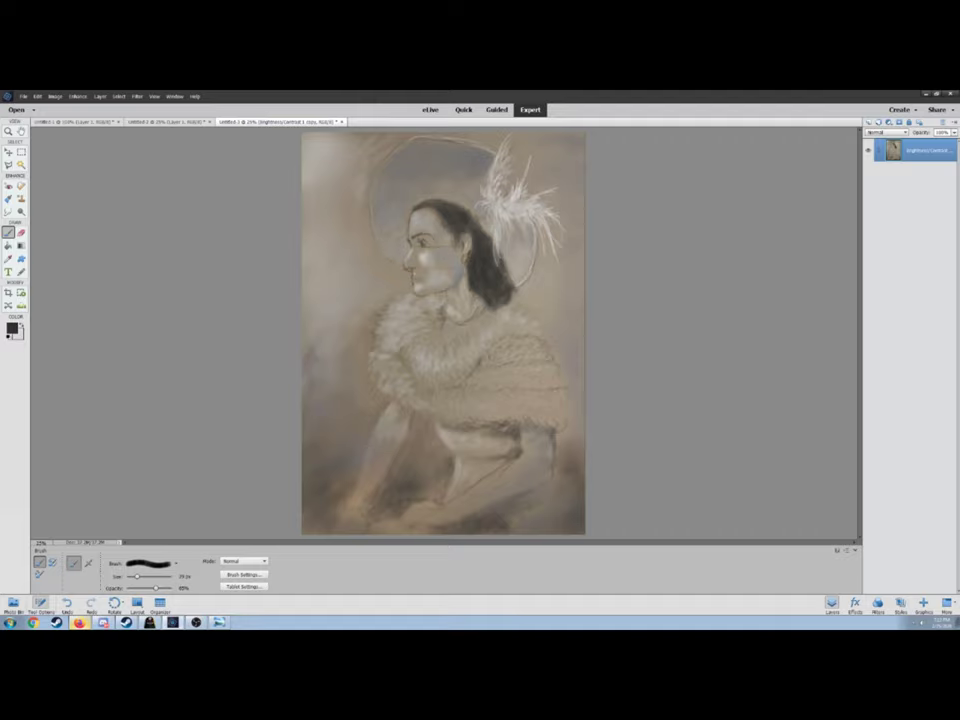
- Look at the portrait image posted in Discord's general channel and return to the painting
{"action": "left_click", "coordinate": [22, 96]}
{"action": "left_click", "coordinate": [40, 168]}
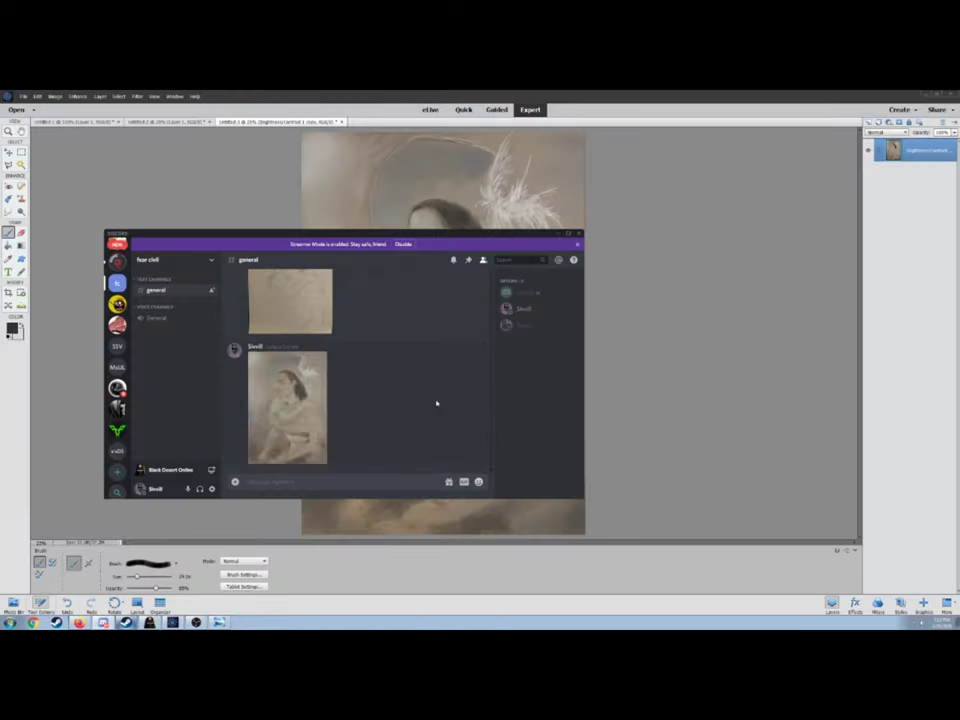
{"action": "left_click", "coordinate": [650, 376]}
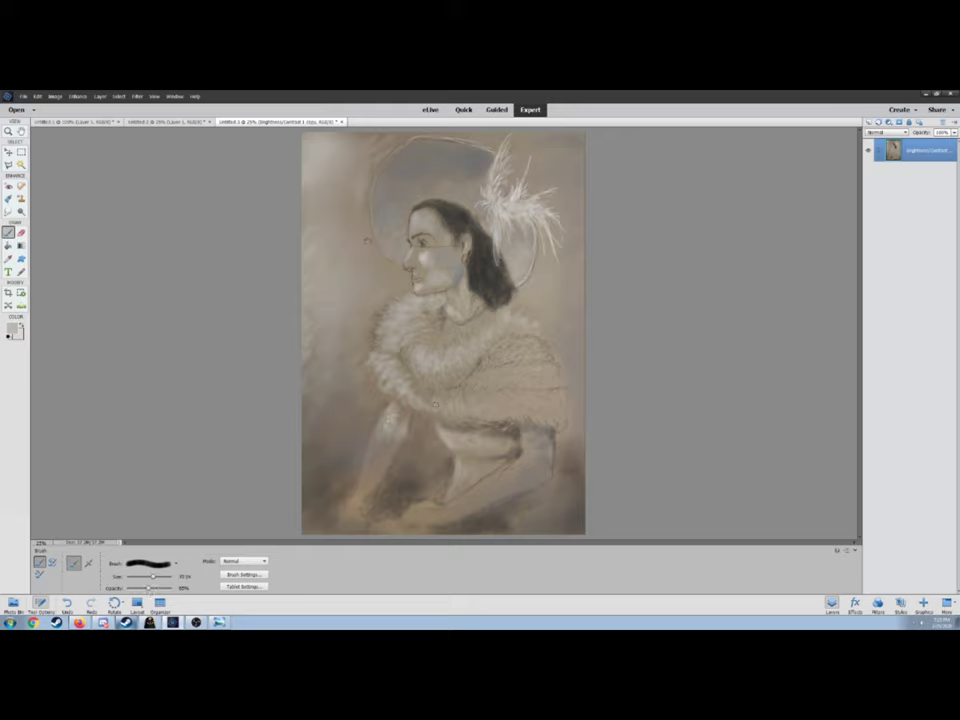
- Lighten the upper part of the extended arm, reducing the brush opacity to 38%
{"action": "key", "text": "4"}
{"action": "key", "text": "8"}
{"action": "key", "text": "3"}
{"action": "key", "text": "8"}
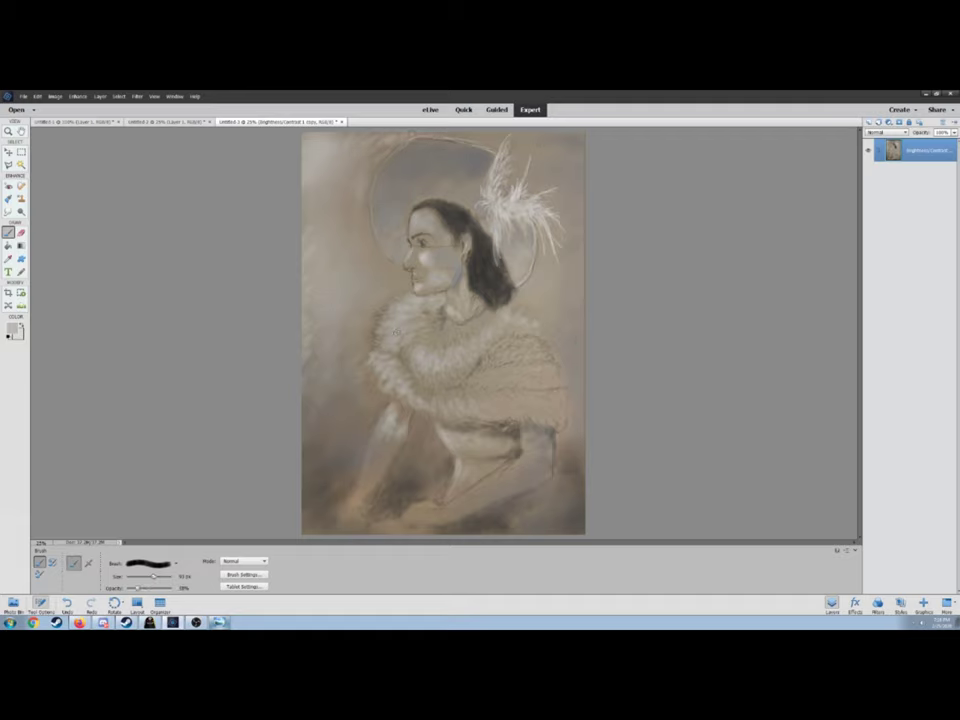
- Choose a new gray foreground colour and enlarge the brush, with its opacity set to 40%
{"action": "left_click", "coordinate": [12, 329]}
{"action": "key", "text": "Return"}
{"action": "key", "text": "bracketright"}
{"action": "key", "text": "bracketright"}
{"action": "key", "text": "4"}
{"action": "left_click", "coordinate": [836, 402], "text": "alt"}
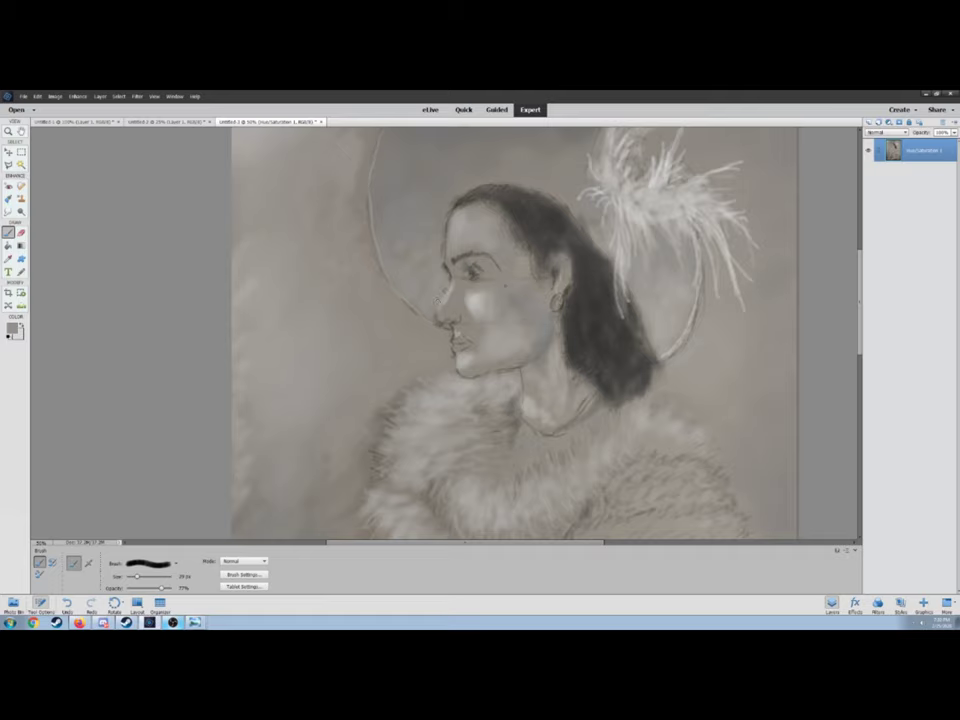
- Paint a light gray highlight on the hat brim in front of the forehead and along the nose bridge, at 57% brush opacity
{"action": "key", "text": "d"}
{"action": "left_click", "coordinate": [13, 328]}
{"action": "left_click", "coordinate": [690, 415]}
{"action": "key", "text": "Return"}
{"action": "mouse_move", "coordinate": [442, 257]}
{"action": "left_mouse_down"}
{"action": "mouse_move", "coordinate": [443, 214]}
{"action": "mouse_move", "coordinate": [430, 250]}
{"action": "left_mouse_up"}
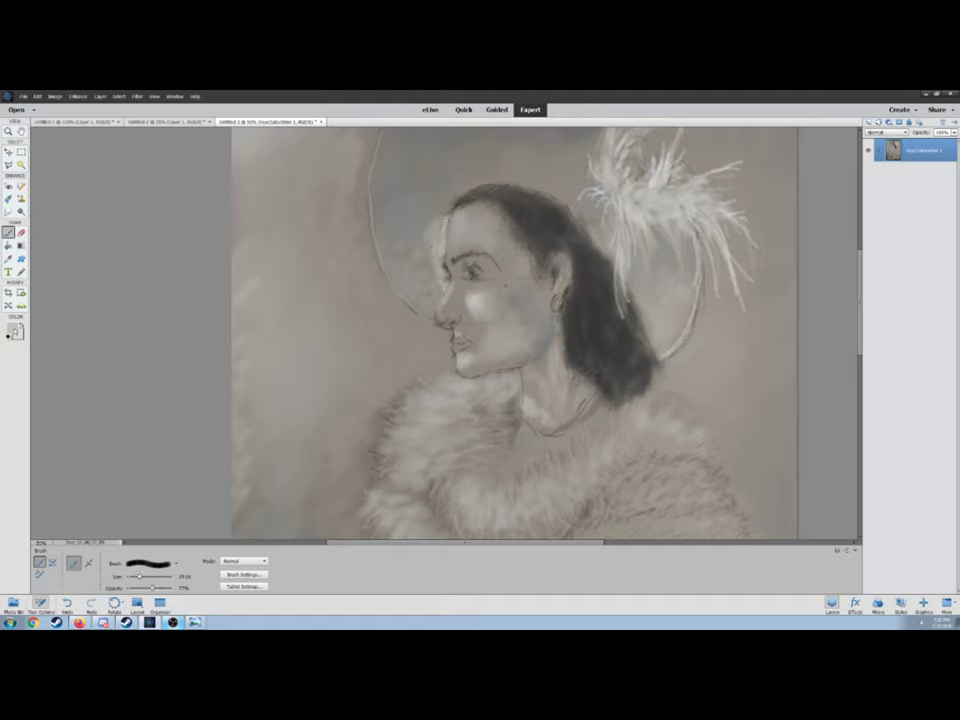
{"action": "left_click", "coordinate": [13, 328]}
{"action": "key", "text": "Return"}
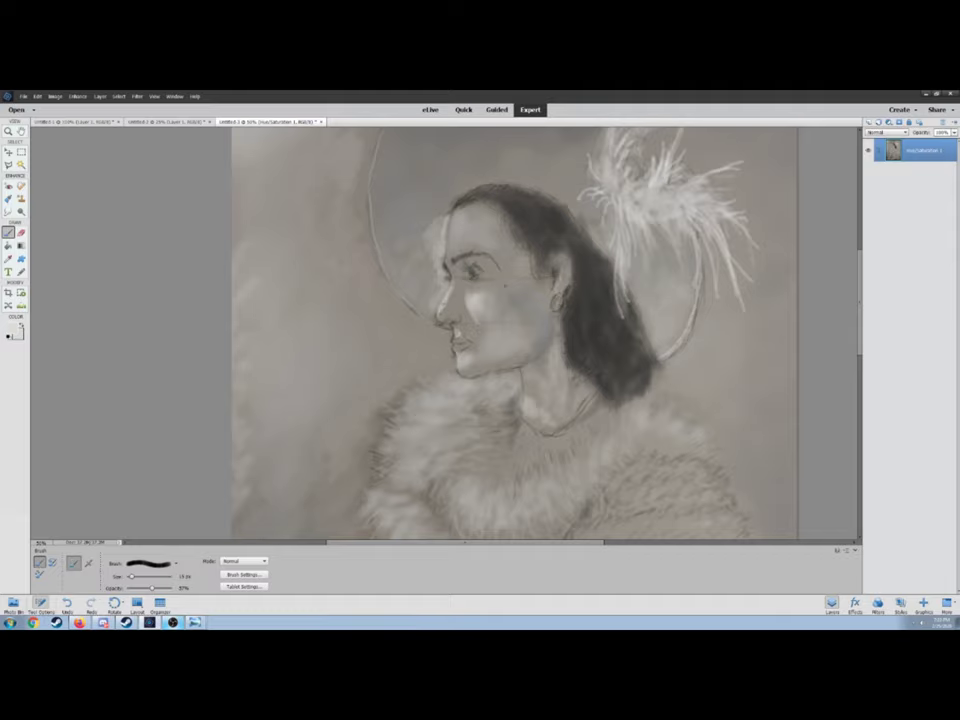
- Choose a mid-gray foreground colour and soften the cheek shading with a larger, low-opacity brush
{"action": "key", "text": "ctrl+plus"}
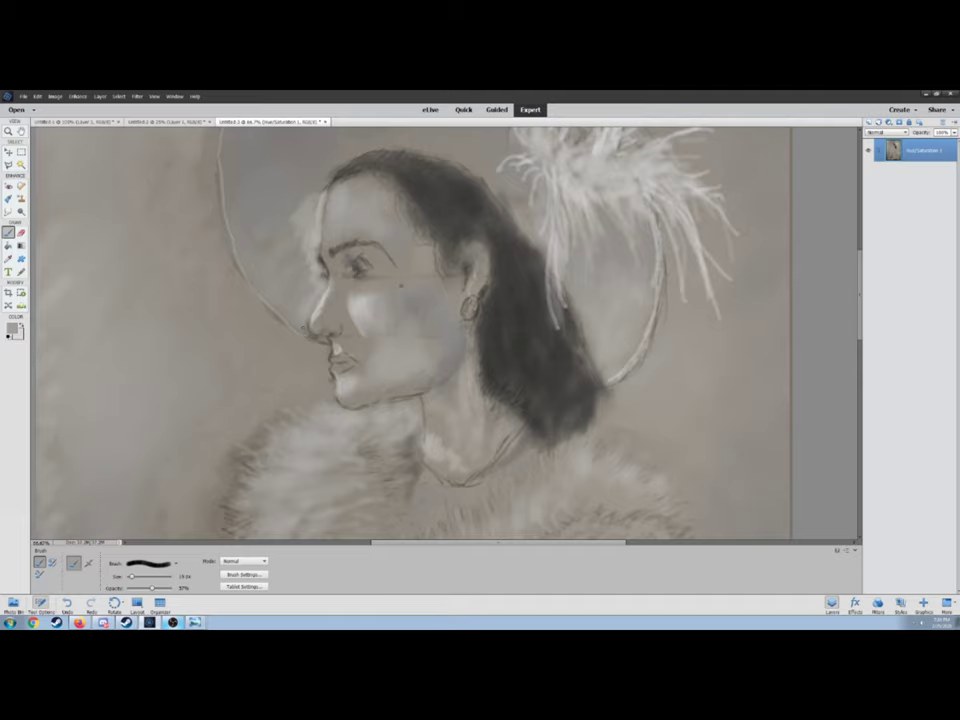
{"action": "left_click", "coordinate": [13, 329]}
{"action": "left_click", "coordinate": [831, 411]}
{"action": "key", "text": "ctrl+0"}
{"action": "key", "text": "ctrl+plus"}
{"action": "key", "text": "ctrl+plus"}
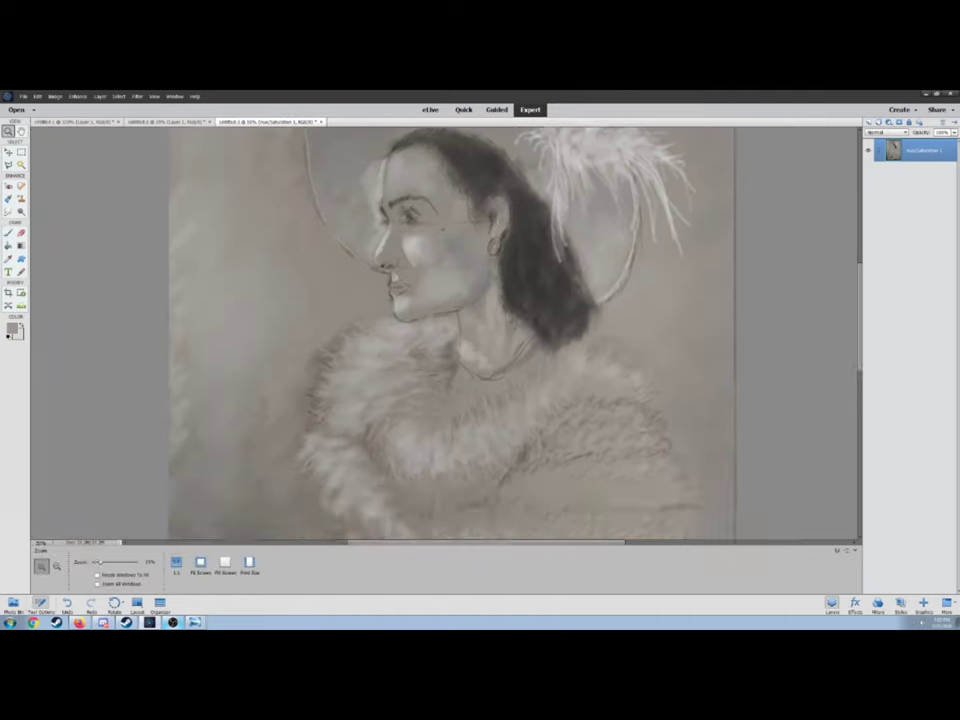
{"action": "key", "text": "bracketright"}
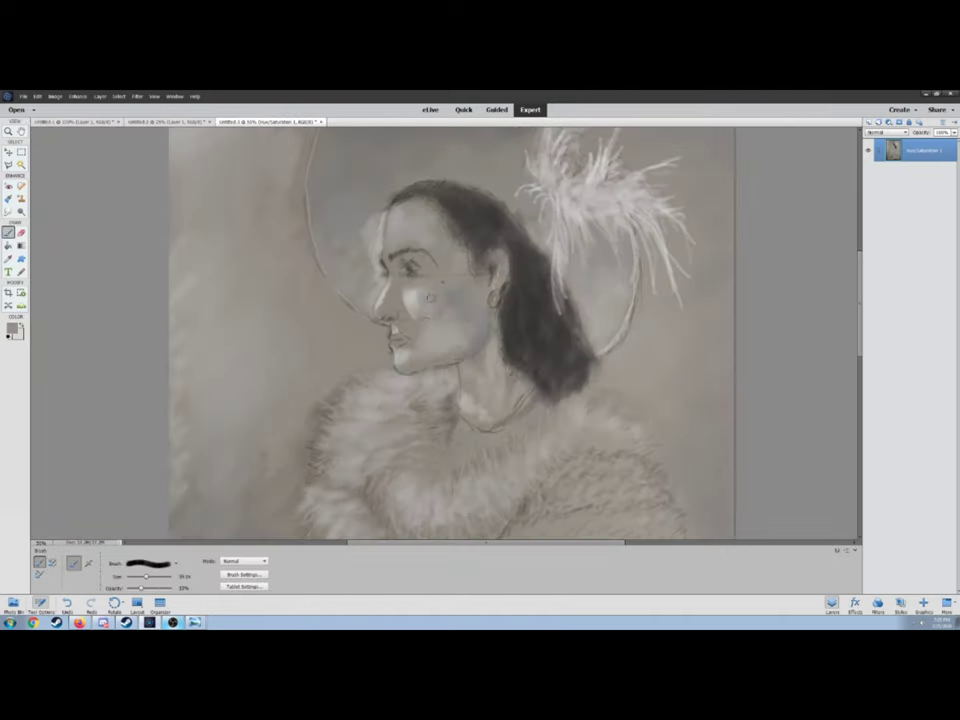
- Blend the bright patch on the hat brim in front of the forehead into the surrounding gray
{"action": "left_click", "coordinate": [13, 329]}
{"action": "left_click", "coordinate": [831, 411]}
{"action": "key", "text": "2"}
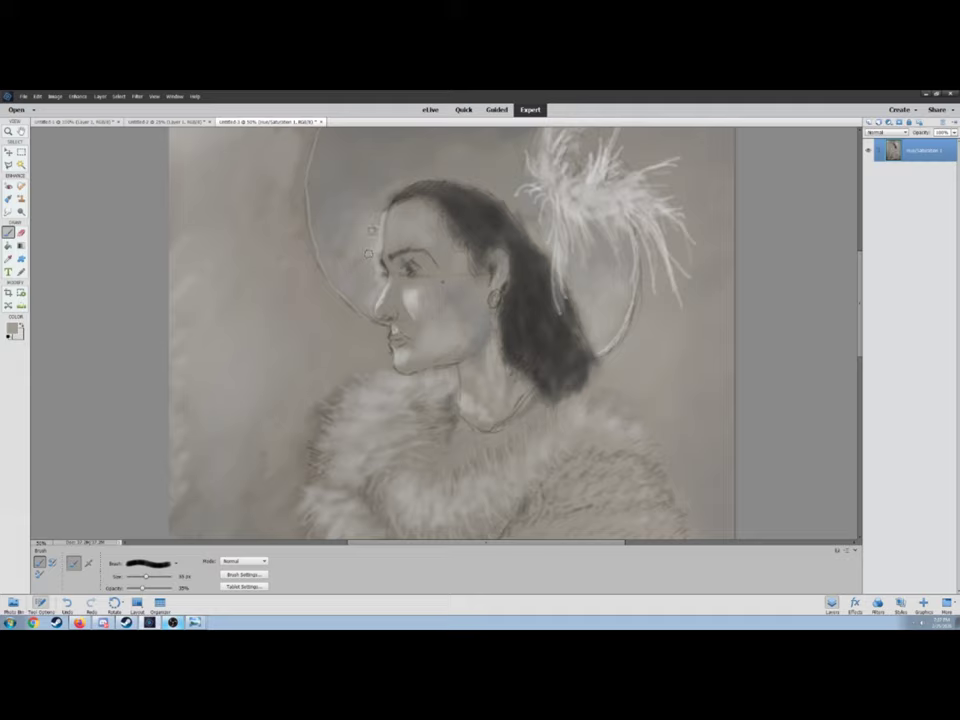
{"action": "left_click", "coordinate": [371, 231]}
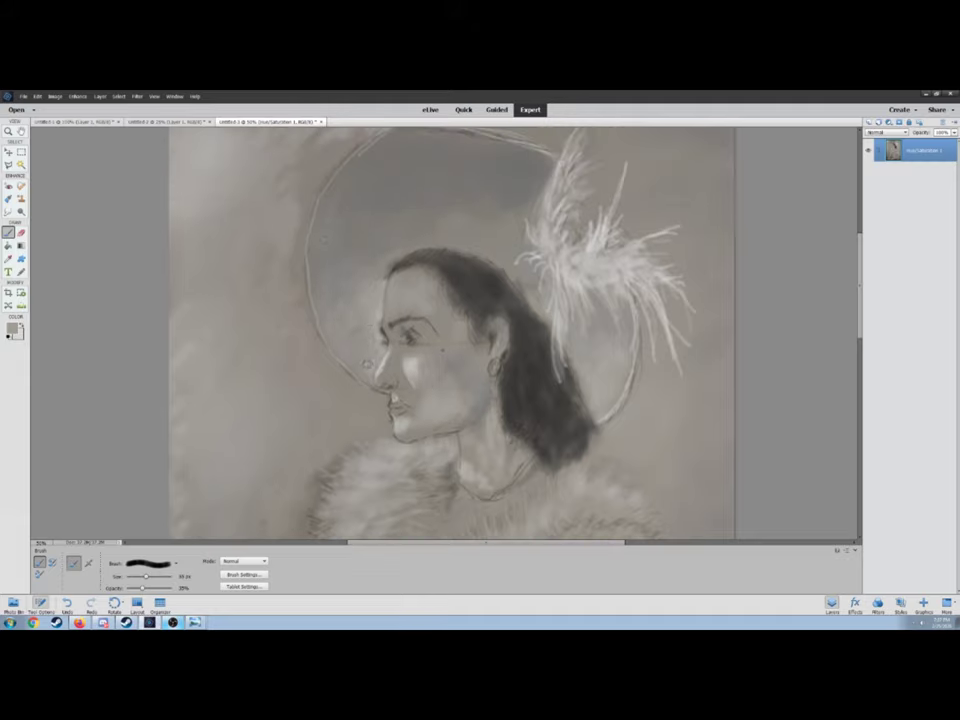
- Choose a near-white foreground colour and paint a highlight on the upper shoulder of the fur collar
{"action": "key", "text": "i"}
{"action": "key", "text": "Return"}
{"action": "key", "text": "z"}
{"action": "key", "text": "ctrl+0"}
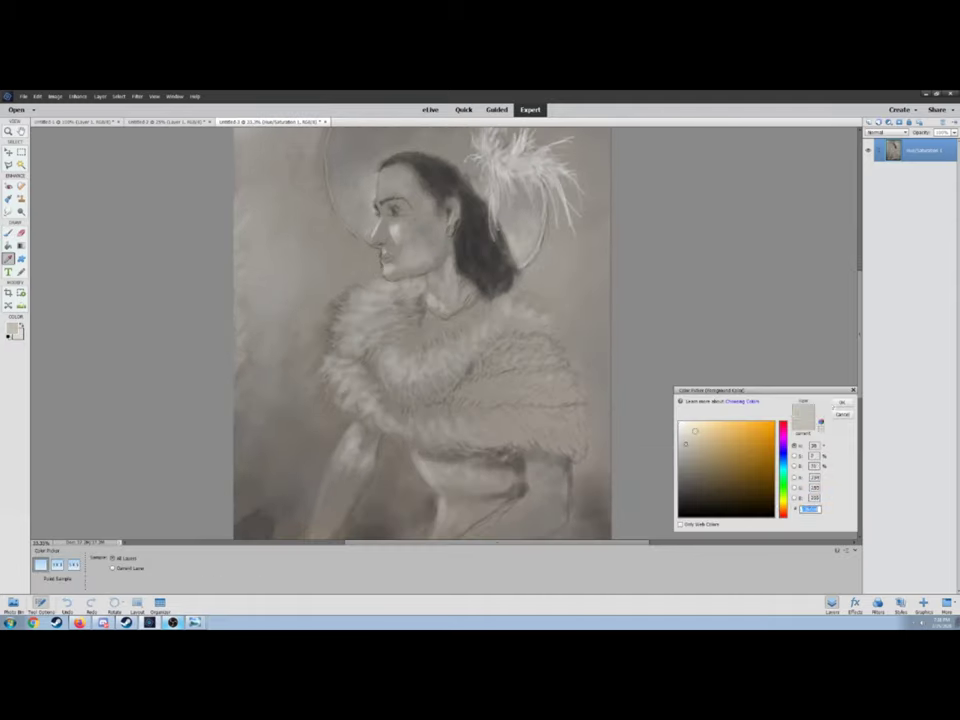
{"action": "key", "text": "Return"}
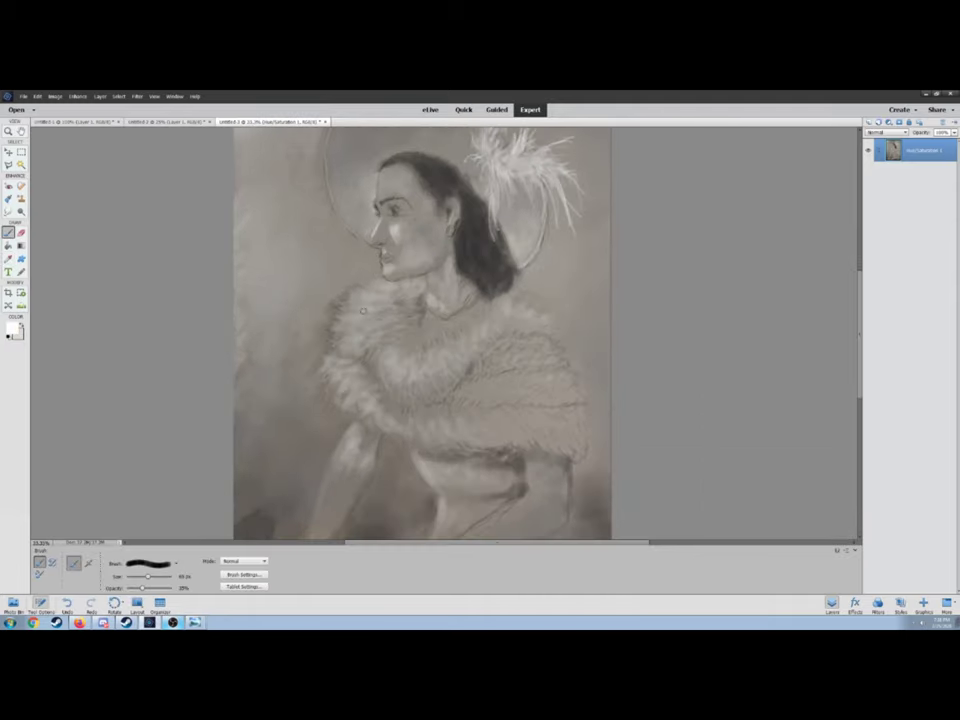
{"action": "mouse_move", "coordinate": [357, 326]}
{"action": "left_mouse_down"}
{"action": "mouse_move", "coordinate": [370, 305]}
{"action": "mouse_move", "coordinate": [365, 318]}
{"action": "mouse_move", "coordinate": [375, 313]}
{"action": "left_mouse_up"}
{"action": "key", "text": "bracketleft"}
{"action": "key", "text": "bracketleft"}
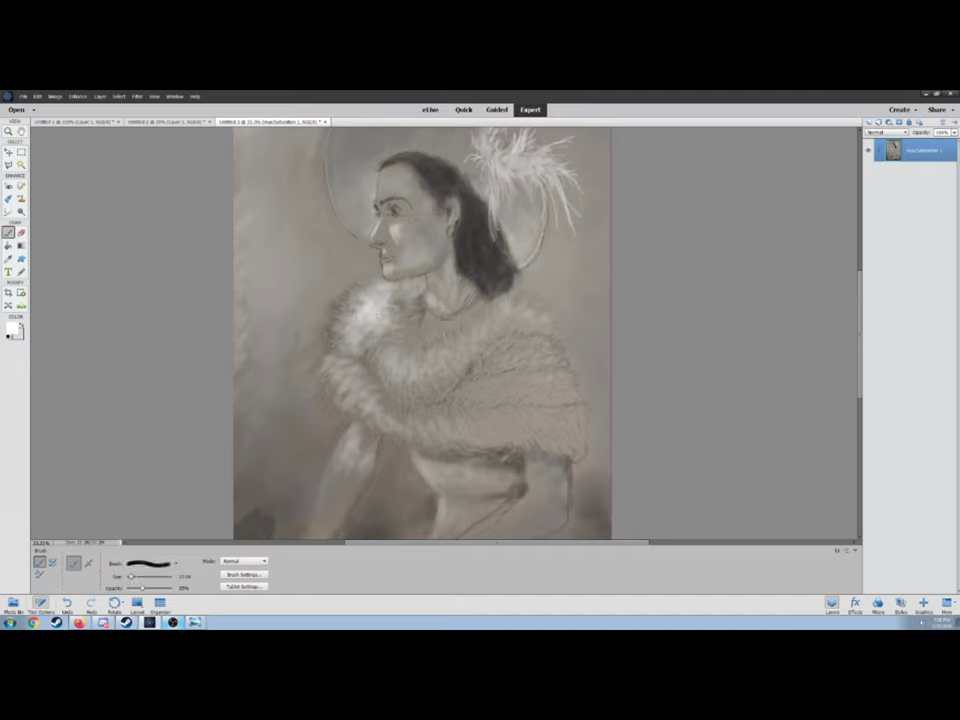
- Brush light fur strokes along the front roll of the collar below the neck, varying the brush size
{"action": "key", "text": "bracketright"}
{"action": "key", "text": "bracketright"}
{"action": "key", "text": "Return"}
{"action": "key", "text": "bracketright"}
{"action": "left_click_drag", "start_coordinate": [395, 390], "coordinate": [440, 365]}
{"action": "key", "text": "bracketleft"}
{"action": "key", "text": "bracketleft"}
{"action": "key", "text": "bracketleft"}
{"action": "key", "text": "3"}
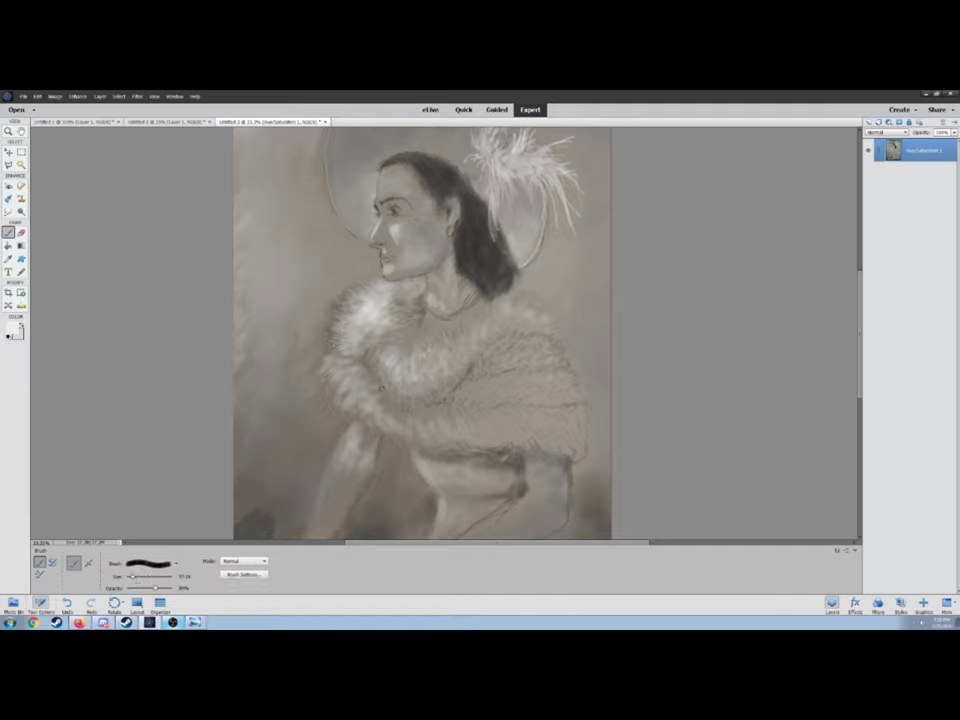
- Build up light fur texture on the lower front edge and right shoulder of the stole, varying brush size and opacity
{"action": "key", "text": "2"}
{"action": "scroll", "coordinate": [422, 333], "scroll_direction": "down", "scroll_amount": 1}
{"action": "key", "text": "bracketright"}
{"action": "key", "text": "bracketright"}
{"action": "key", "text": "bracketright"}
{"action": "key", "text": "bracketright"}
{"action": "key", "text": "8"}
{"action": "key", "text": "bracketleft"}
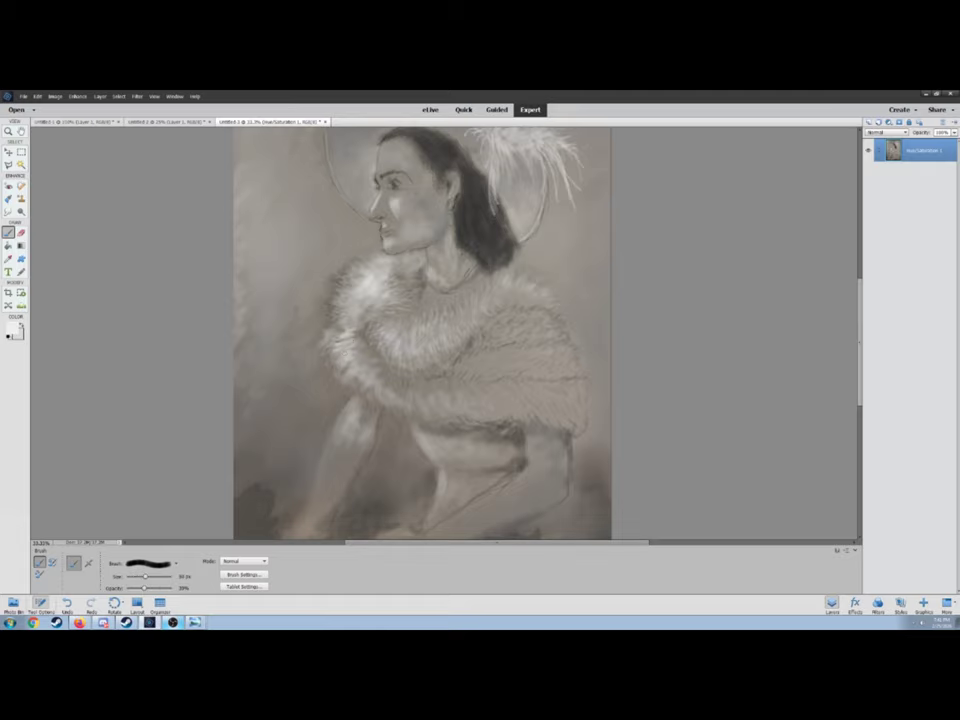
- Add fine bright fur strands to the front of the stole at 57% brush opacity
{"action": "key", "text": "5"}
{"action": "key", "text": "7"}
{"action": "scroll", "coordinate": [422, 333], "scroll_direction": "up", "scroll_amount": 2}
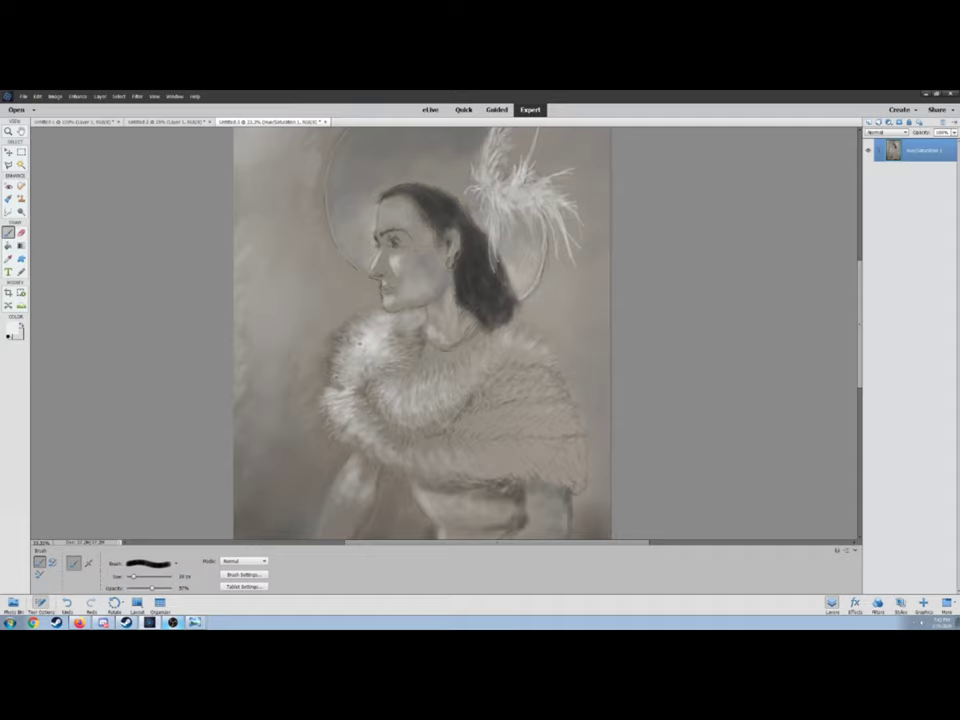
- Choose a darker gray and smooth the blotchy background in the painting's lower-left corner with a larger, more opaque brush
{"action": "scroll", "coordinate": [422, 333], "scroll_direction": "up", "scroll_amount": 3}
{"action": "key", "text": "ctrl+0"}
{"action": "key", "text": "Return"}
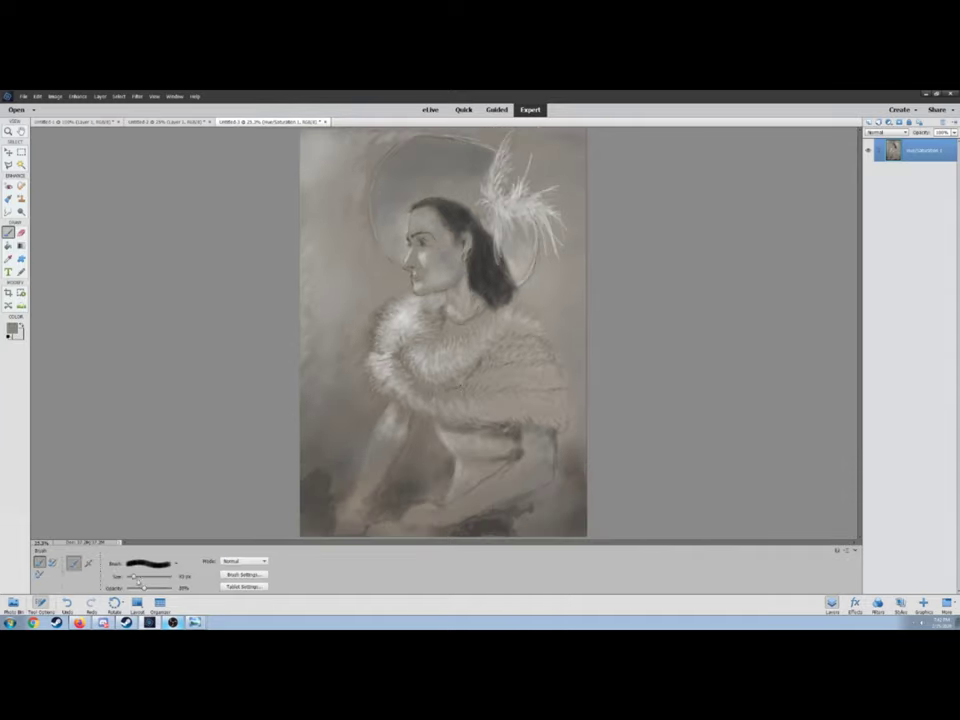
{"action": "key", "text": "bracketright"}
{"action": "key", "text": "bracketright"}
{"action": "key", "text": "3"}
{"action": "key", "text": "bracketleft"}
{"action": "left_click", "coordinate": [14, 330]}
{"action": "left_click", "coordinate": [757, 442]}
{"action": "key", "text": "Return"}
{"action": "key", "text": "bracketright"}
{"action": "key", "text": "bracketright"}
{"action": "key", "text": "bracketright"}
{"action": "key", "text": "bracketright"}
{"action": "key", "text": "8"}
- Darken the background at the painting's lower right beside the skirt with a dark brownish gray, and start a Save As
{"action": "left_click", "coordinate": [14, 330]}
{"action": "key", "text": "Return"}
{"action": "key", "text": "bracketleft"}
{"action": "key", "text": "bracketleft"}
{"action": "left_click_drag", "start_coordinate": [565, 485], "coordinate": [580, 515]}
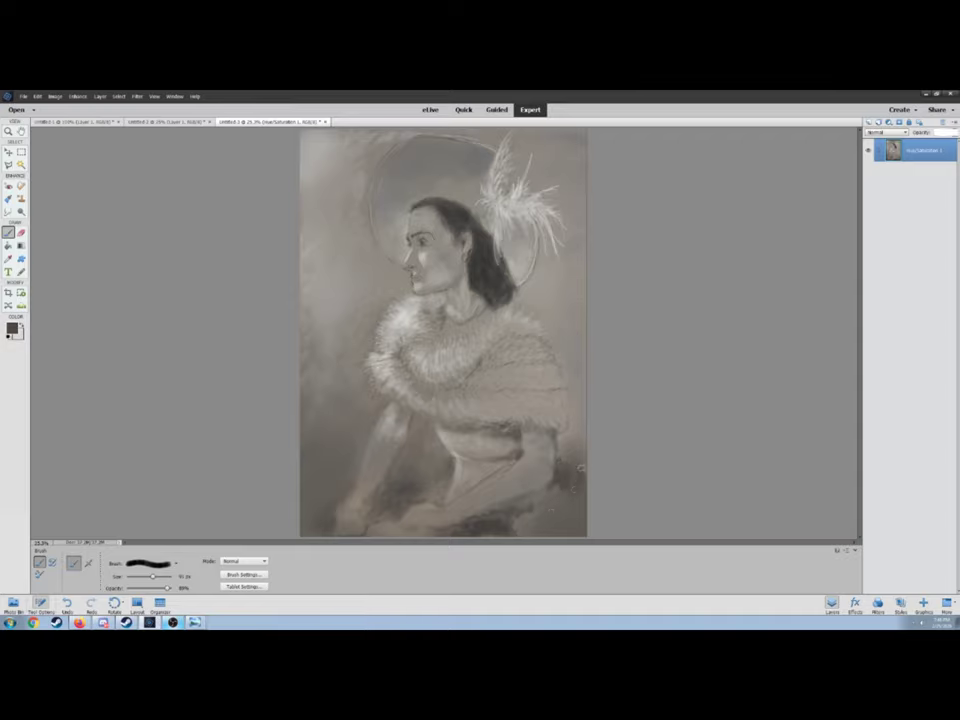
{"action": "key", "text": "ctrl+shift+s"}
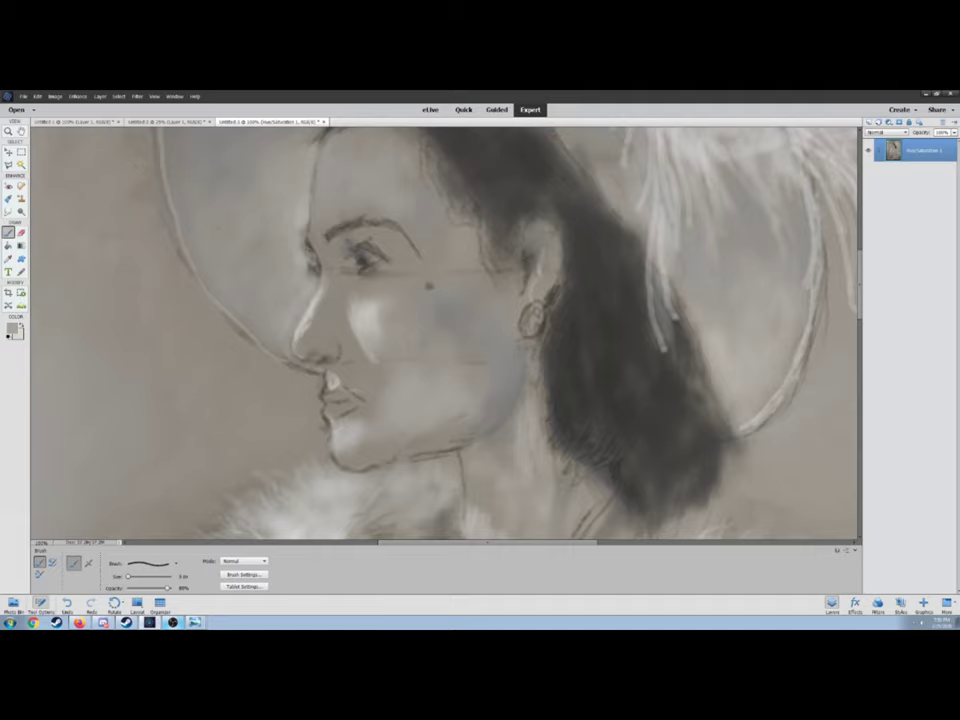
- Prepare a dark gray brush of about 13 px at 32% opacity for shading the face at 100% zoom
{"action": "right_click", "coordinate": [261, 221]}
{"action": "left_click", "coordinate": [275, 224]}
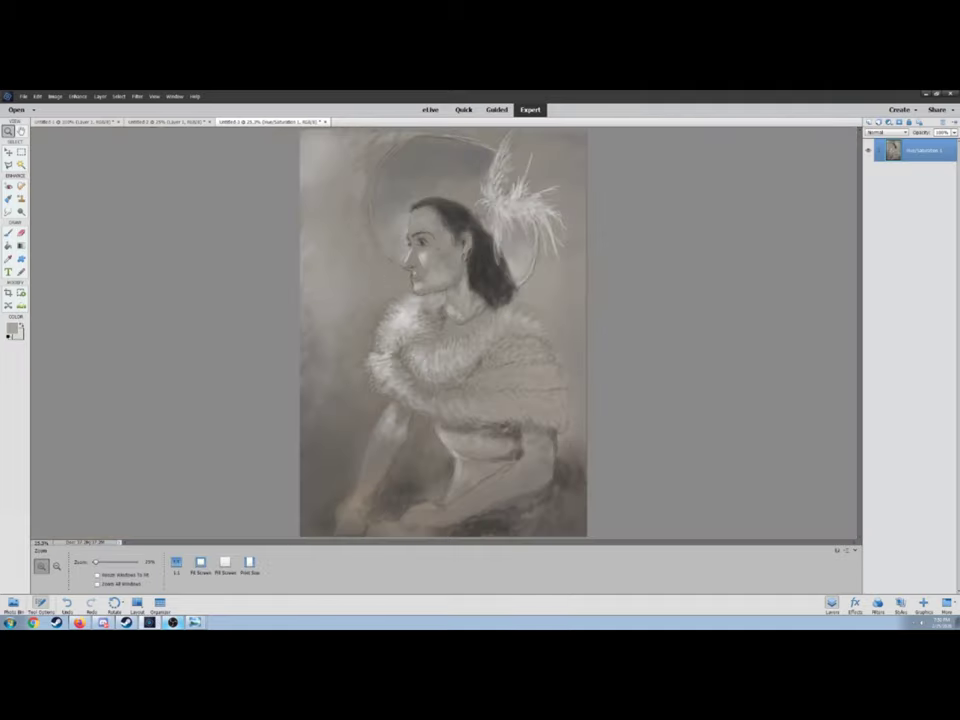
{"action": "key", "text": "ctrl+alt+0"}
{"action": "key", "text": "bracketright"}
{"action": "key", "text": "bracketright"}
{"action": "key", "text": "bracketright"}
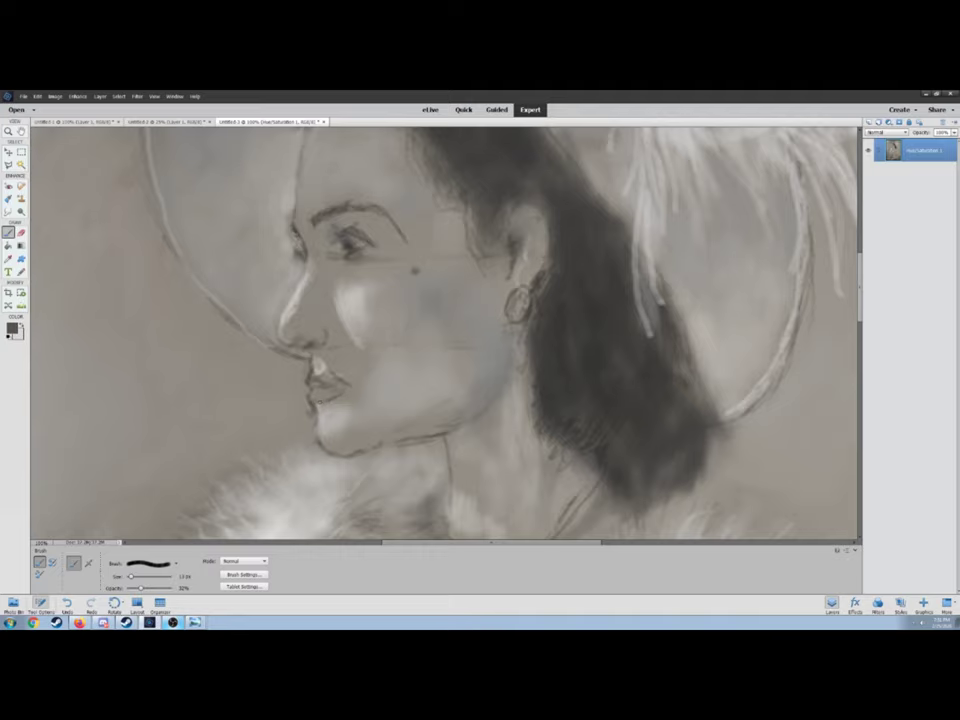
{"action": "key", "text": "z"}
{"action": "key", "text": "ctrl+0"}
{"action": "left_click", "coordinate": [23, 96]}
{"action": "left_click", "coordinate": [40, 166]}
{"action": "key", "text": "Escape"}
{"action": "left_click", "coordinate": [430, 250]}
{"action": "left_click", "coordinate": [430, 250]}
{"action": "key", "text": "b"}
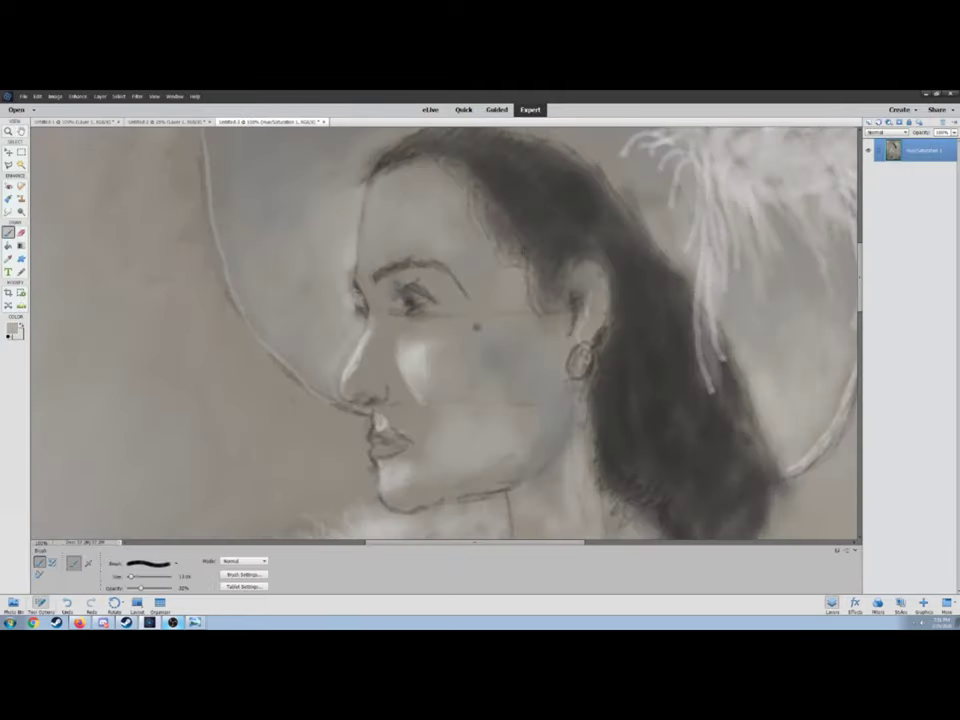
- Paint out the horizontal sketch line between the eye and ear with sampled skin gray, raising the brush opacity to 72%
{"action": "key", "text": "bracketright"}
{"action": "key", "text": "bracketright"}
{"action": "key", "text": "bracketright"}
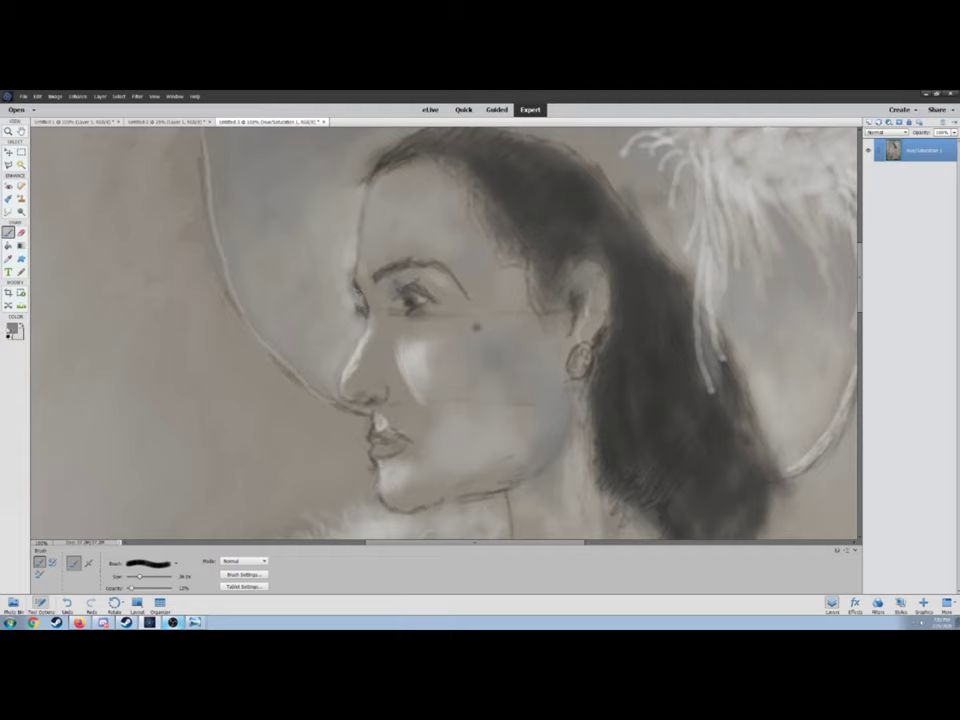
{"action": "left_click", "coordinate": [506, 307], "text": "alt"}
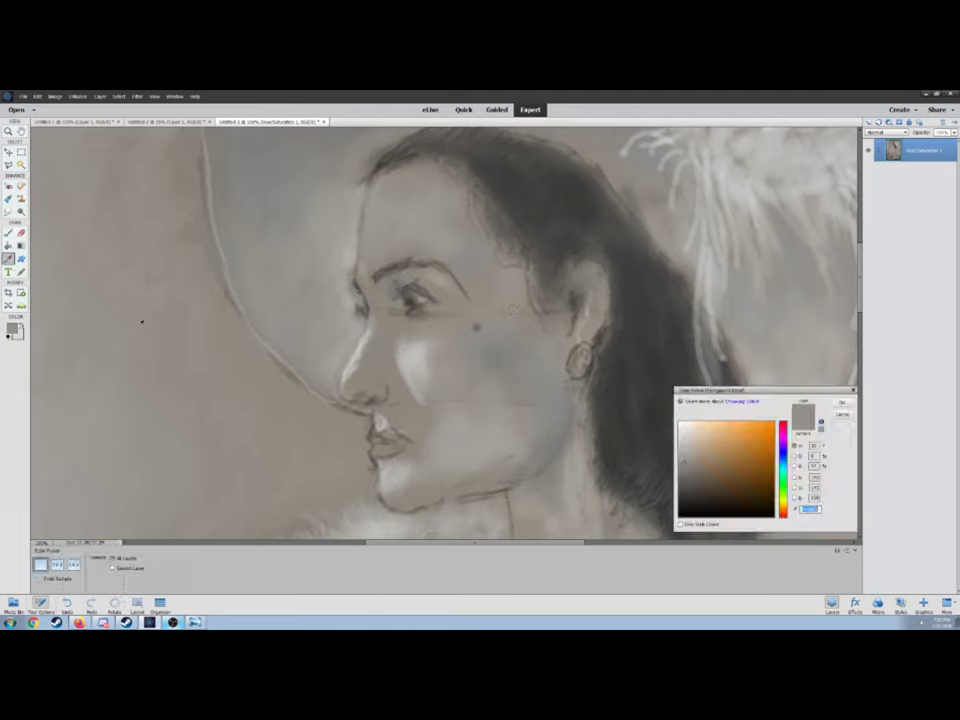
{"action": "key", "text": "7"}
{"action": "key", "text": "2"}
{"action": "key", "text": "bracketleft"}
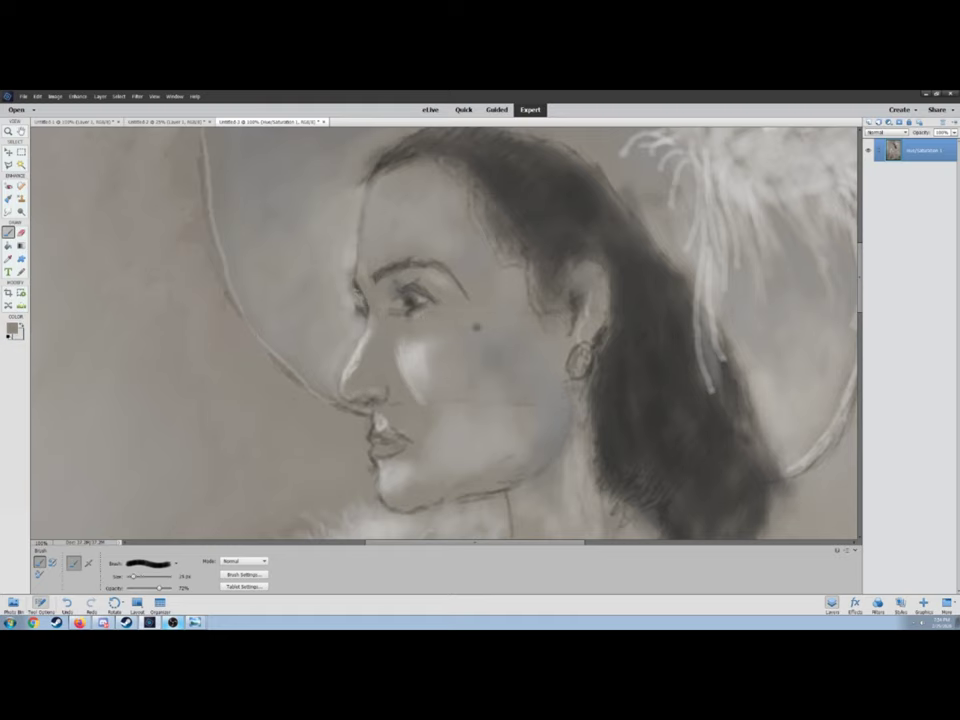
- Choose a darker gray and deepen the lips with a smaller brush of about 13 px
{"action": "key", "text": "bracketleft"}
{"action": "key", "text": "bracketleft"}
{"action": "key", "text": "bracketleft"}
{"action": "left_click", "coordinate": [692, 456]}
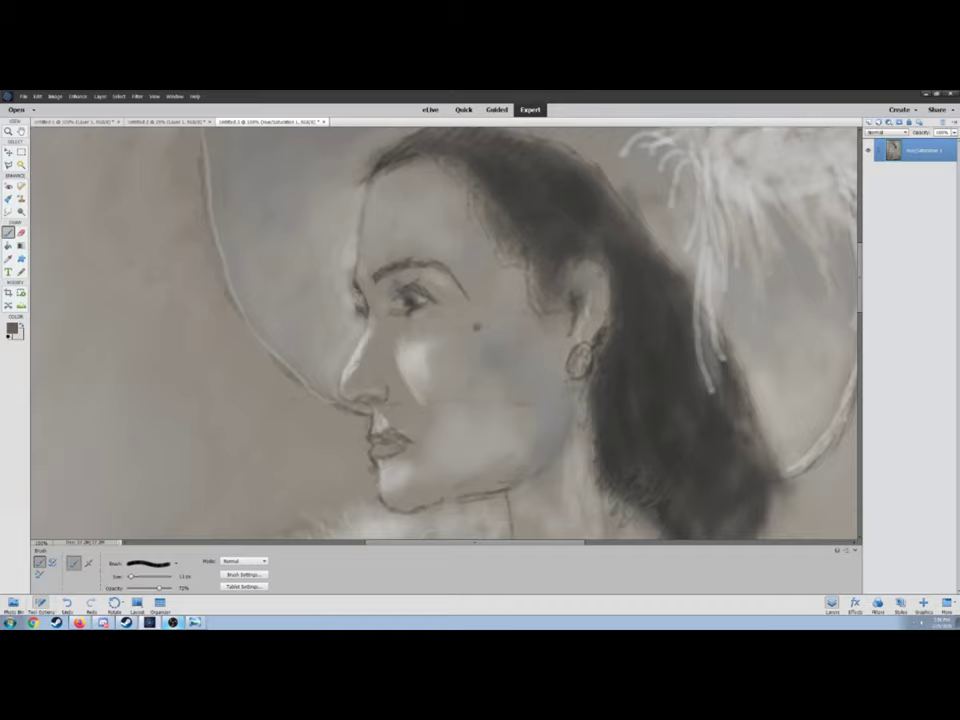
- Save the painting as a new file named 3Dmodel8
{"action": "key", "text": "ctrl+0"}
{"action": "key", "text": "ctrl+shift+s"}
{"action": "type", "text": "3Dmodel8"}
{"action": "key", "text": "Return"}
{"action": "key", "text": "Return"}
- Paint over the stray sketch lines beneath the near eye with skin gray at 72% brush opacity
{"action": "key", "text": "ctrl+equal"}
{"action": "key", "text": "ctrl+equal"}
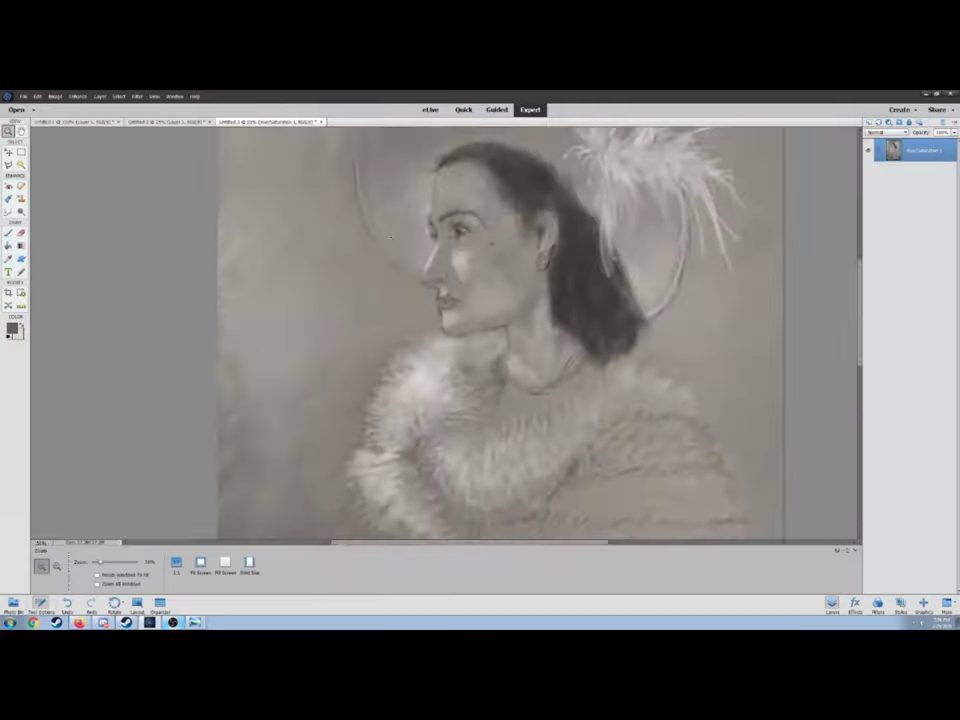
{"action": "key", "text": "b"}
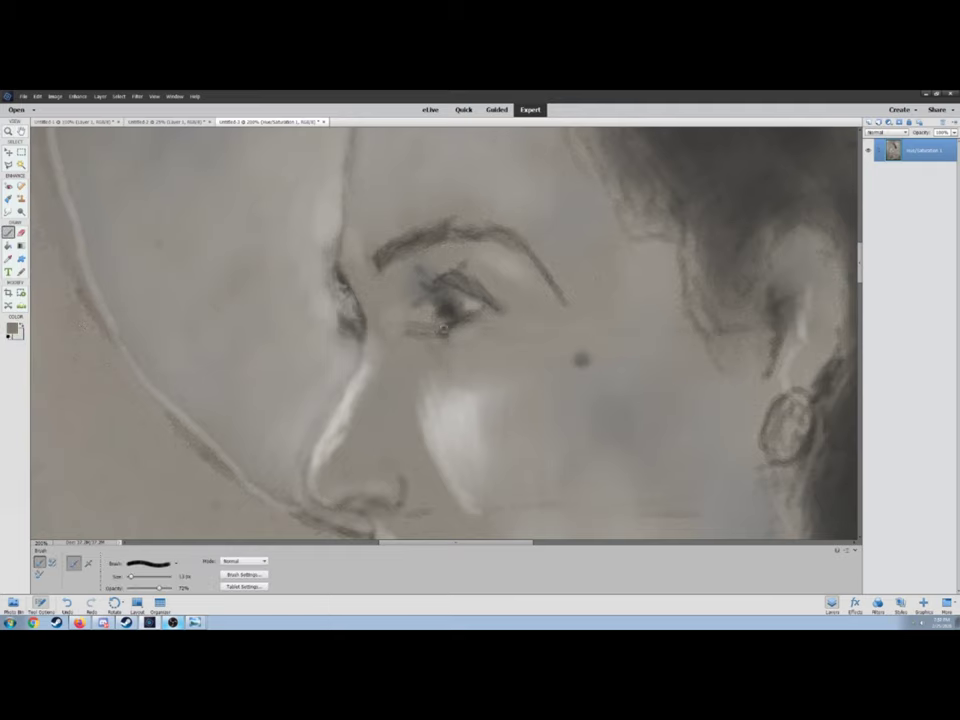
{"action": "scroll", "coordinate": [395, 381], "scroll_direction": "down", "scroll_amount": 2}
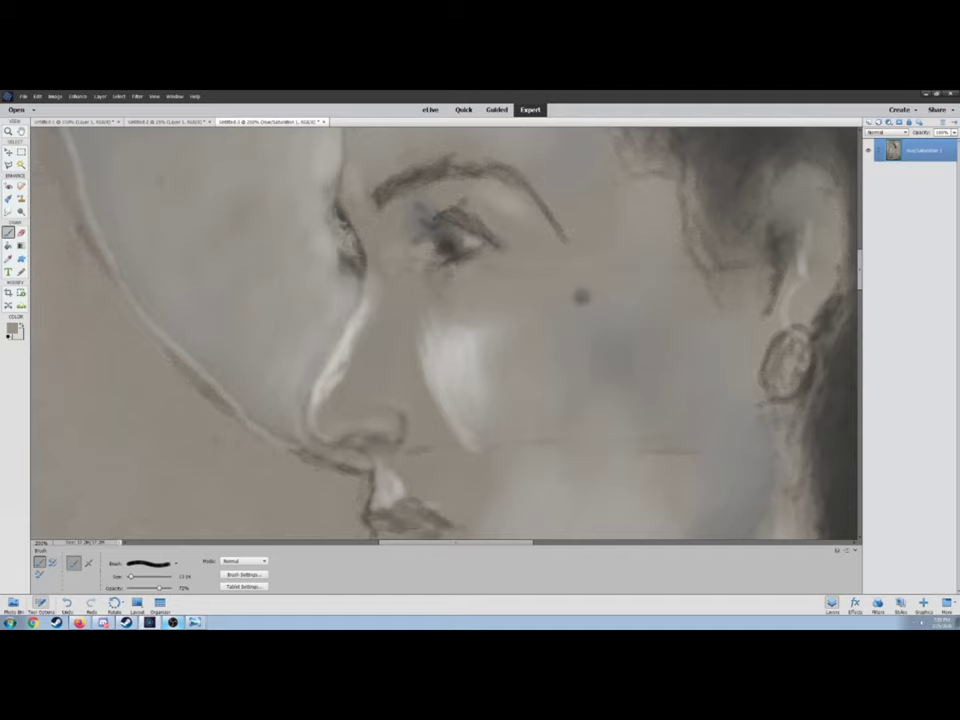
- Darken the iris and lower lid with sampled dark gray, and soften the skin below with a sampled cheek tone
{"action": "left_click", "coordinate": [456, 258], "text": "alt"}
{"action": "left_click_drag", "start_coordinate": [432, 256], "coordinate": [451, 257]}
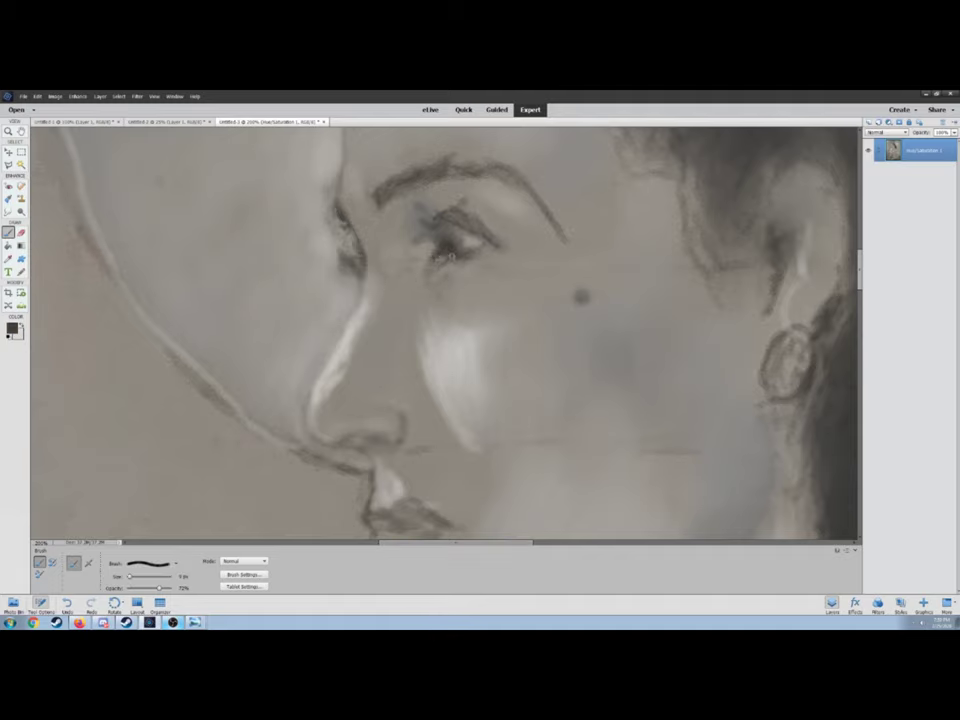
{"action": "left_click", "coordinate": [574, 344], "text": "alt"}
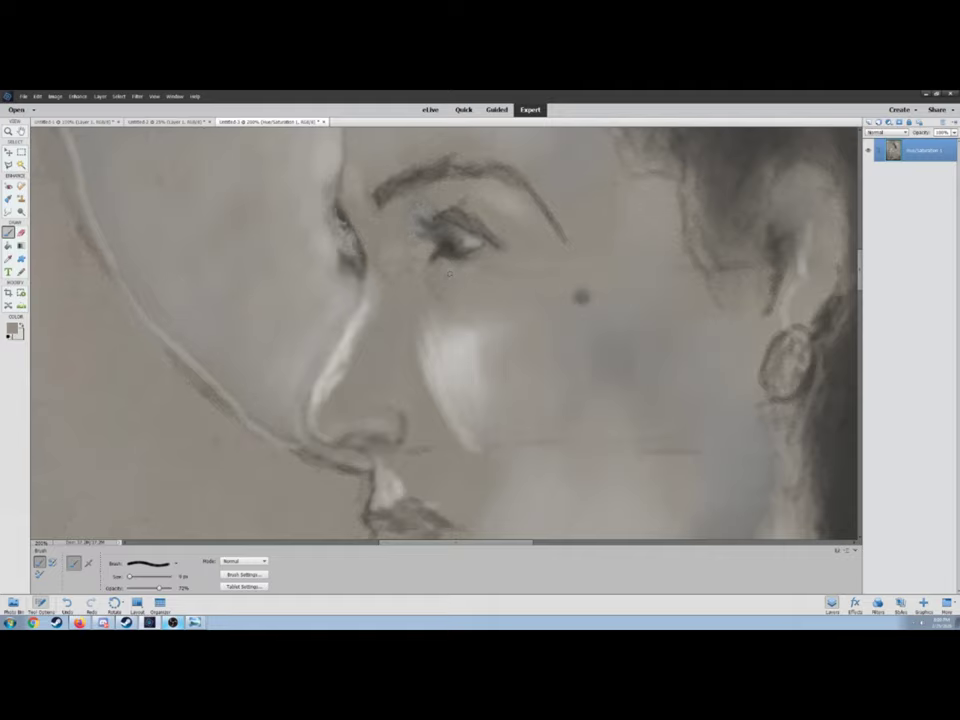
- Shade the neck beneath the jaw and soften the jawline with gray at 72% brush opacity
{"action": "key", "text": "z"}
{"action": "key", "text": "ctrl+0"}
{"action": "left_click_drag", "start_coordinate": [349, 383], "coordinate": [371, 388]}
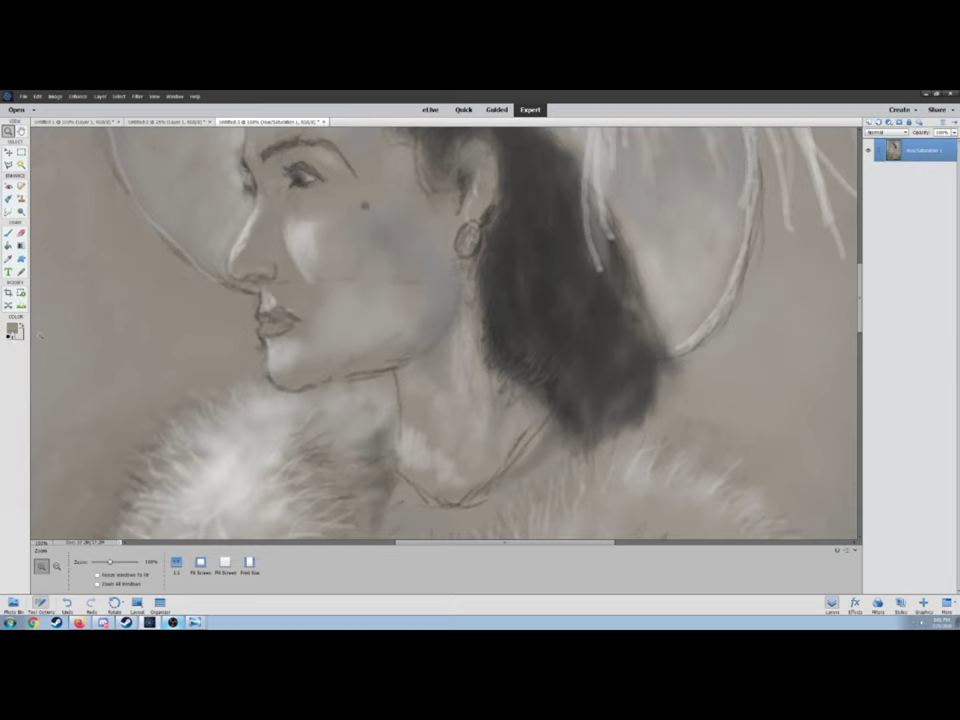
{"action": "key", "text": "b"}
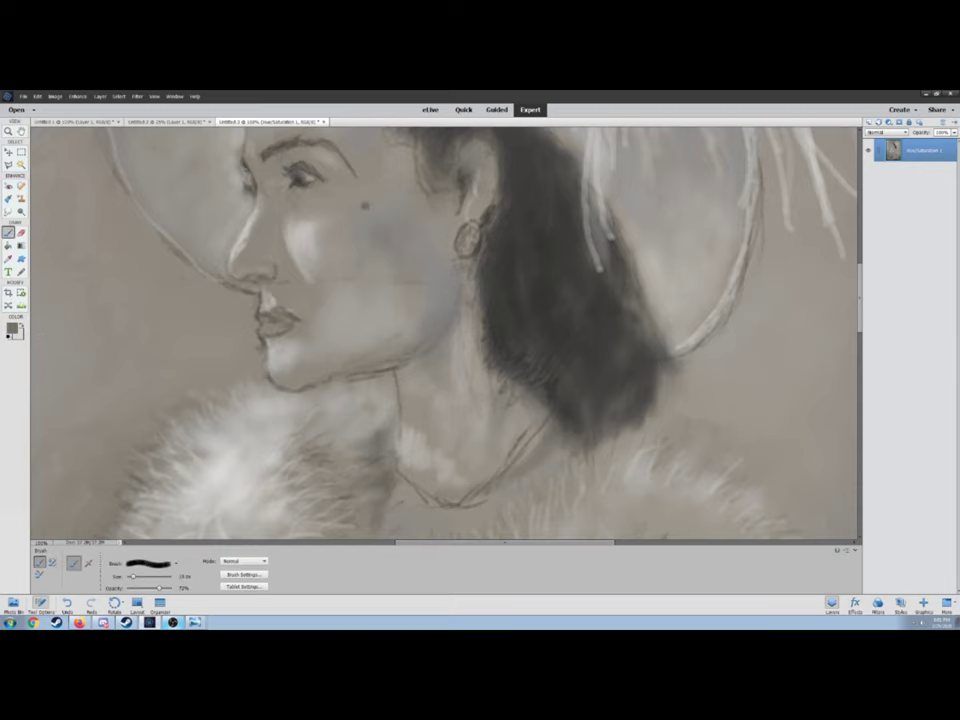
{"action": "scroll", "coordinate": [444, 335], "scroll_direction": "up", "scroll_amount": 1}
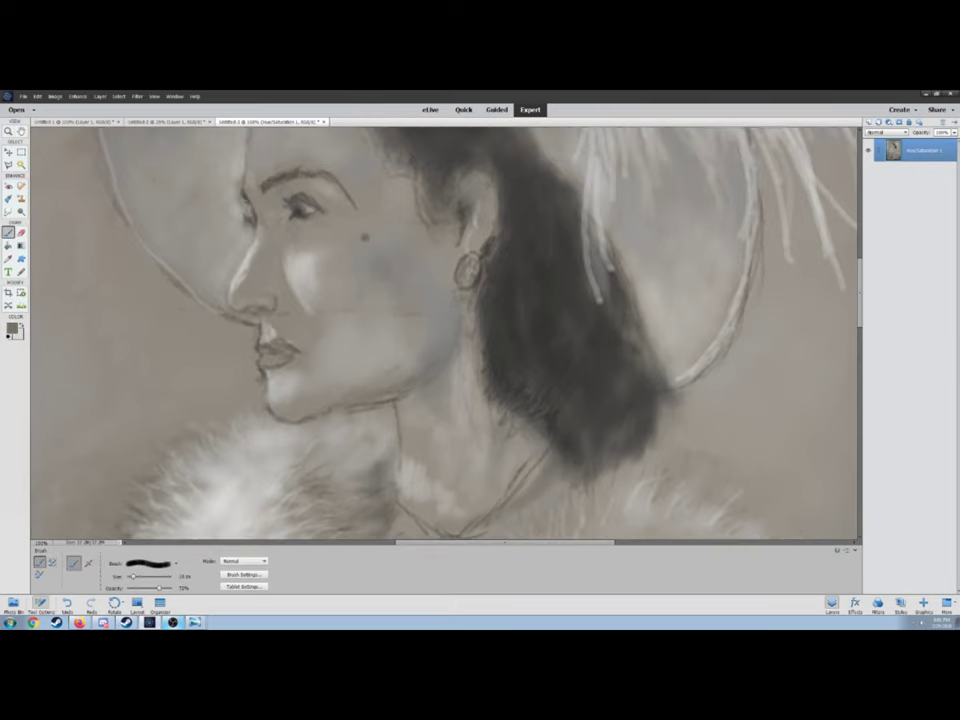
{"action": "scroll", "coordinate": [444, 335], "scroll_direction": "up", "scroll_amount": 1}
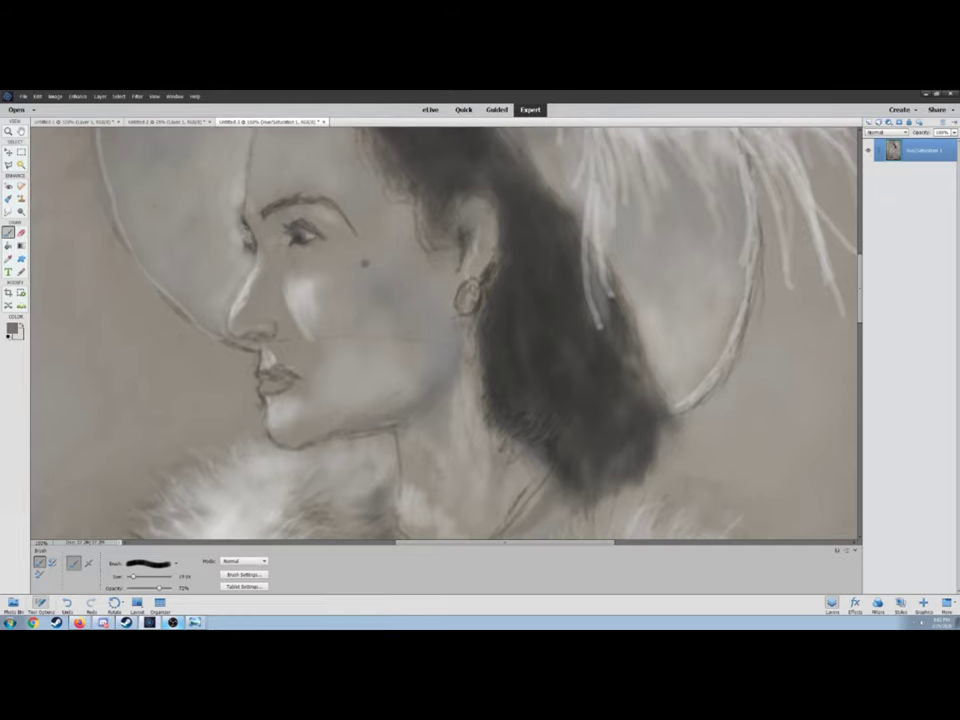
- Blend shadow along the back of the jaw and cheek with a larger brush at reduced opacity
{"action": "key", "text": "bracketright"}
{"action": "key", "text": "bracketright"}
{"action": "key", "text": "bracketright"}
{"action": "key", "text": "2"}
{"action": "key", "text": "8"}
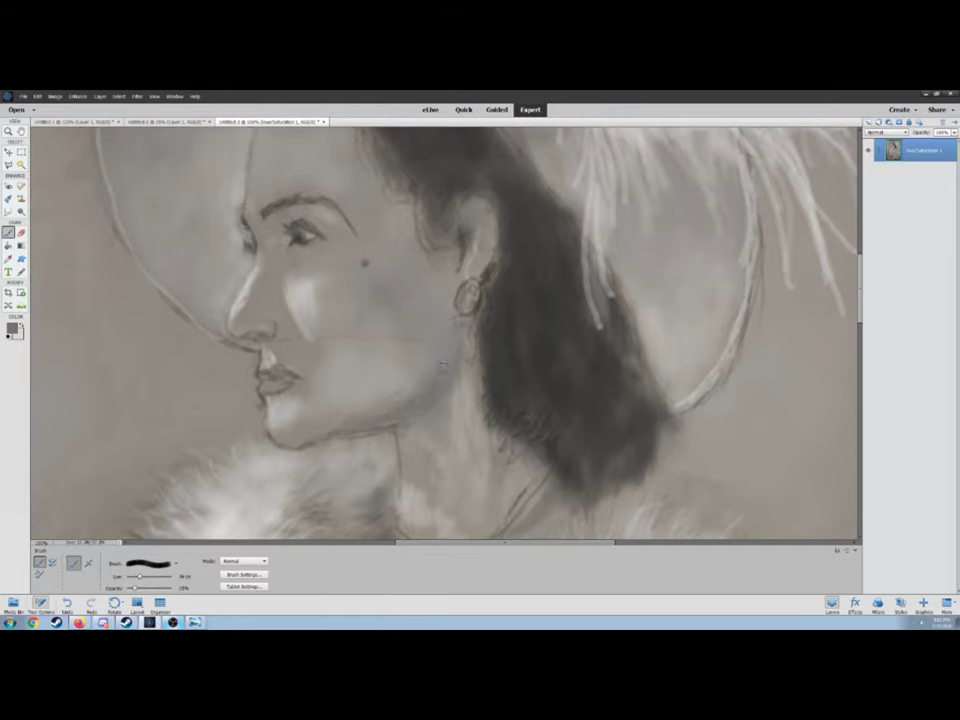
{"action": "scroll", "coordinate": [434, 368], "scroll_direction": "up", "scroll_amount": 1}
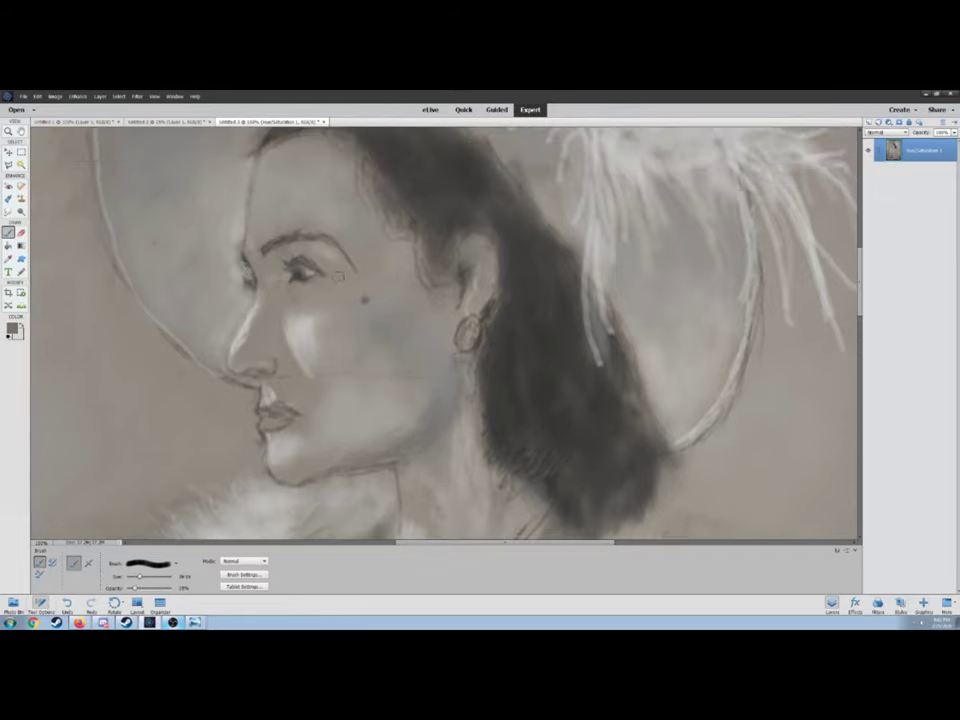
- Retouch the skin beside the near eye and along the jaw with a smaller brush in sampled gray at 100% opacity
{"action": "left_click", "coordinate": [843, 402]}
{"action": "key", "text": "0"}
{"action": "key", "text": "bracketleft"}
{"action": "key", "text": "bracketleft"}
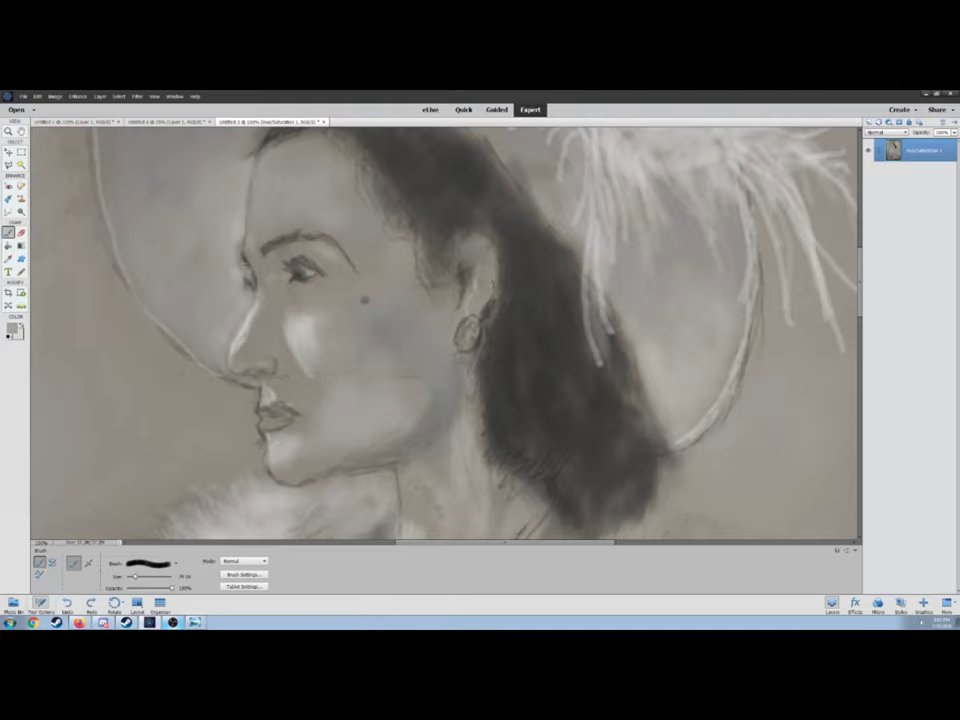
{"action": "key", "text": "z"}
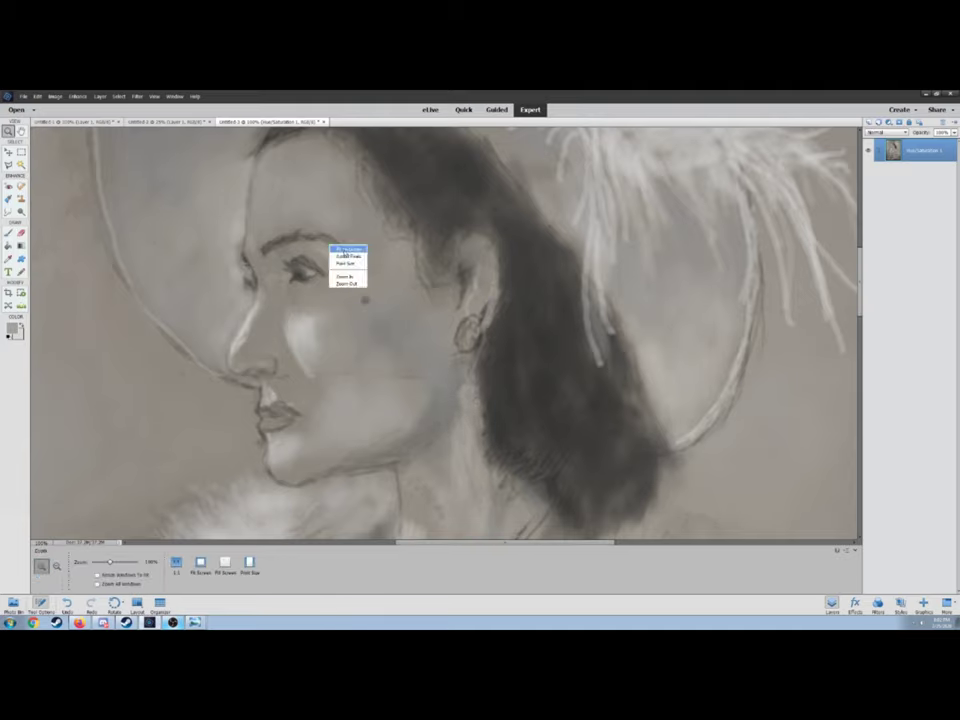
{"action": "key", "text": "ctrl+0"}
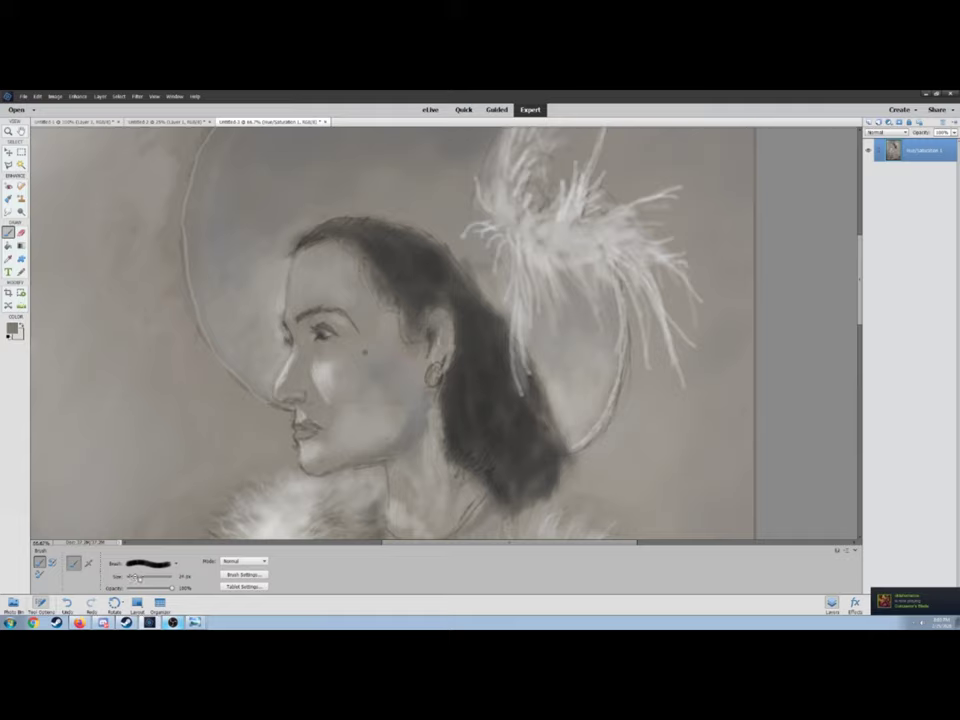
- Brush soft gray shadow onto the hat's underside just above the hair using a larger low-opacity brush
{"action": "key", "text": "bracketright"}
{"action": "scroll", "coordinate": [390, 330], "scroll_direction": "up", "scroll_amount": 3}
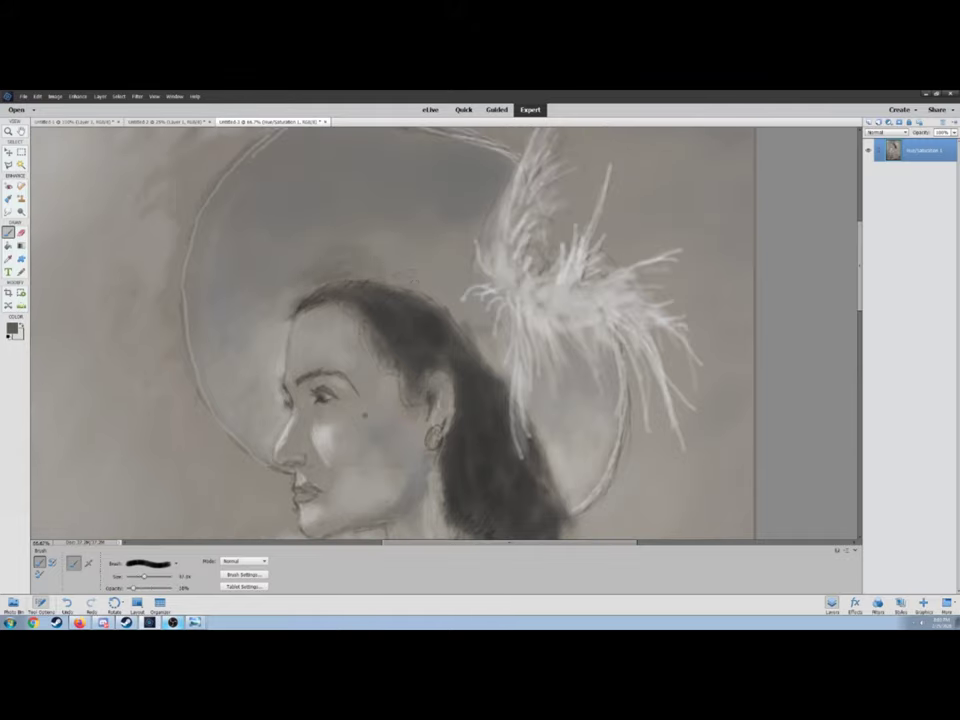
{"action": "scroll", "coordinate": [390, 330], "scroll_direction": "up", "scroll_amount": 2}
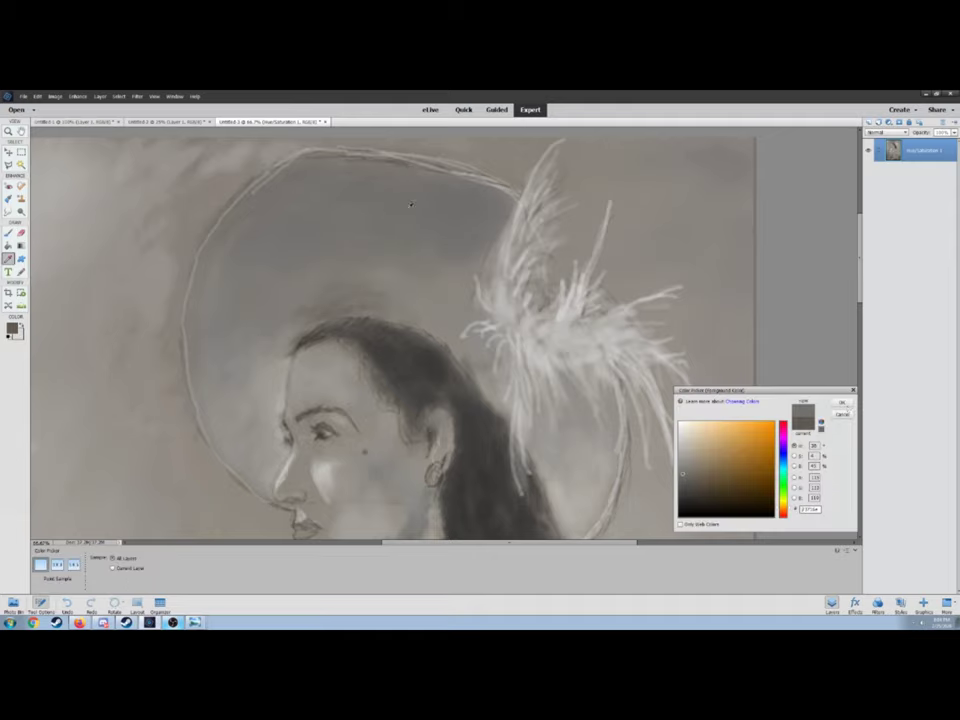
- Darken the hair from the crown down behind the ear with near-black at 55% brush opacity
{"action": "key", "text": "d"}
{"action": "key", "text": "5"}
{"action": "key", "text": "5"}
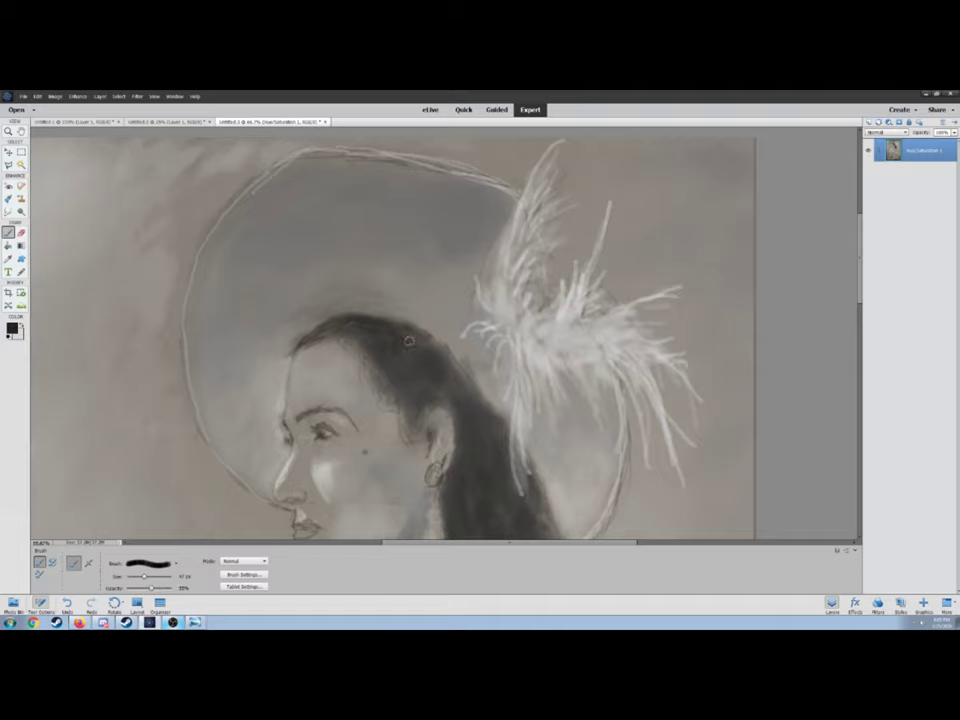
{"action": "scroll", "coordinate": [400, 320], "scroll_direction": "down", "scroll_amount": 1}
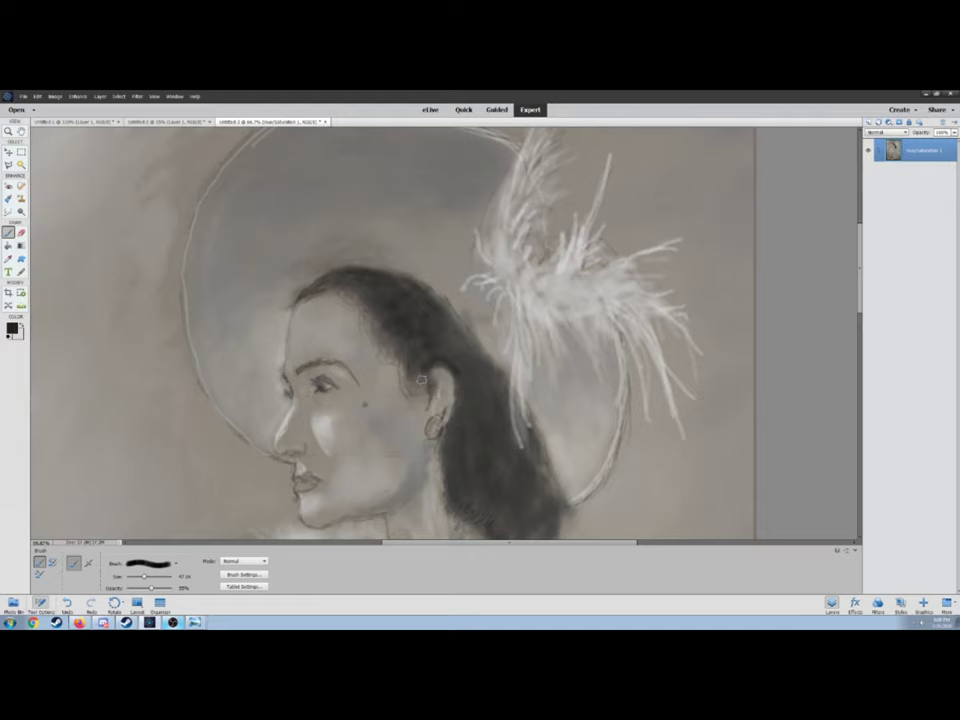
{"action": "key", "text": "z"}
{"action": "left_click", "coordinate": [349, 274]}
{"action": "key", "text": "ctrl+0"}
{"action": "left_click", "coordinate": [363, 226]}
{"action": "key", "text": "b"}
{"action": "scroll", "coordinate": [400, 330], "scroll_direction": "up", "scroll_amount": 2}
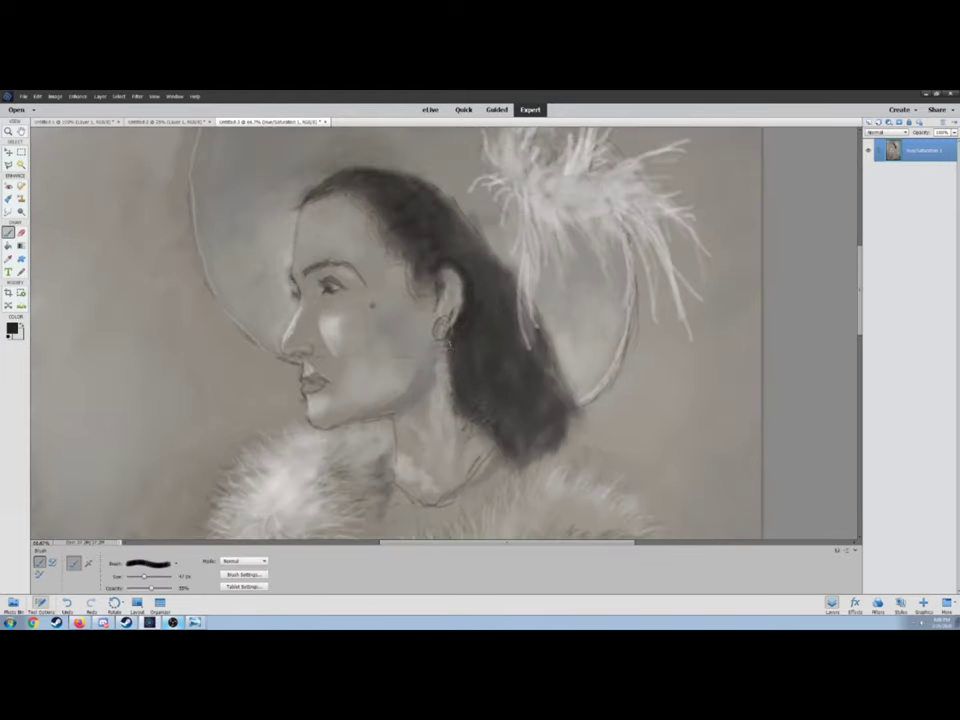
- Paint white jewel highlights on the earring with a smaller brush at 89% opacity
{"action": "key", "text": "x"}
{"action": "key", "text": "bracketleft"}
{"action": "key", "text": "bracketleft"}
{"action": "key", "text": "8"}
{"action": "key", "text": "9"}
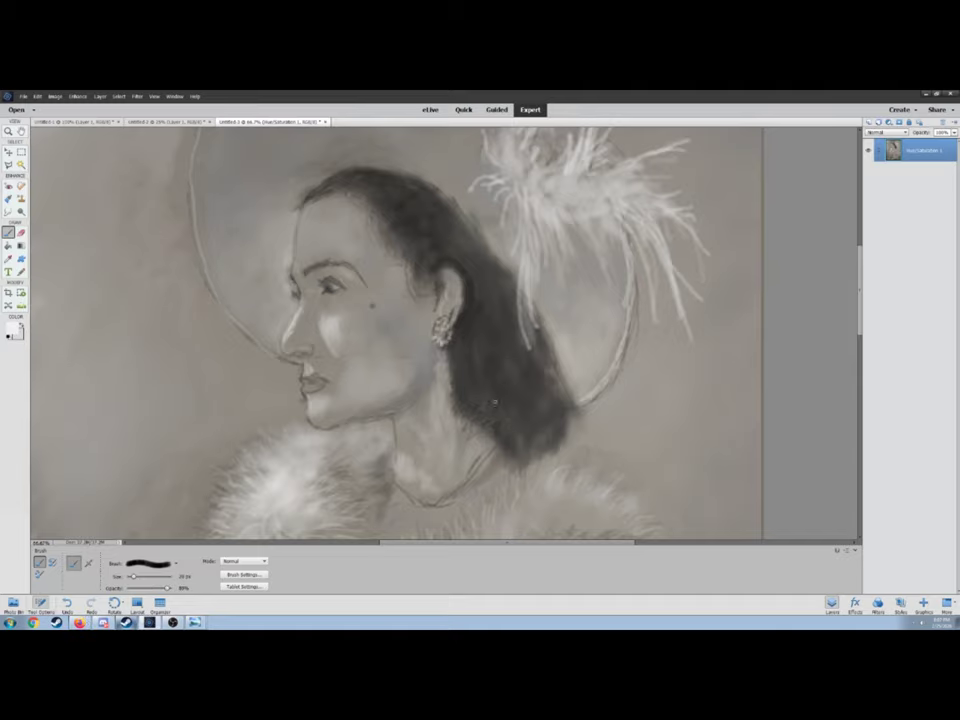
- Deepen the long hair behind the ear and neck with black brush strokes
{"action": "key", "text": "z"}
{"action": "key", "text": "ctrl+equal"}
{"action": "right_click", "coordinate": [330, 240]}
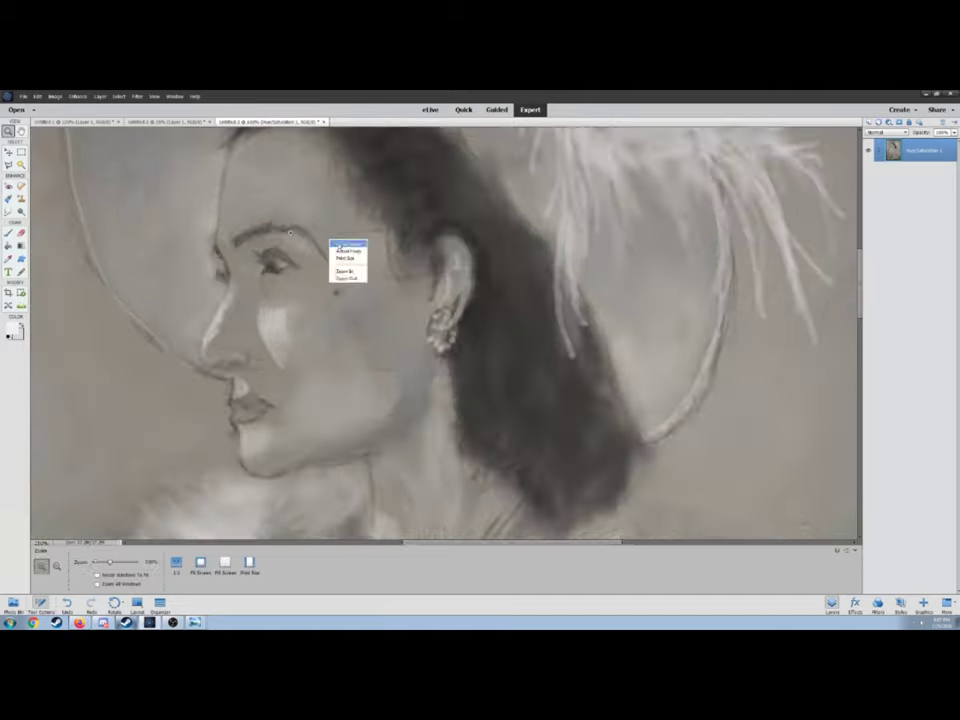
{"action": "left_click", "coordinate": [343, 244]}
{"action": "key", "text": "b"}
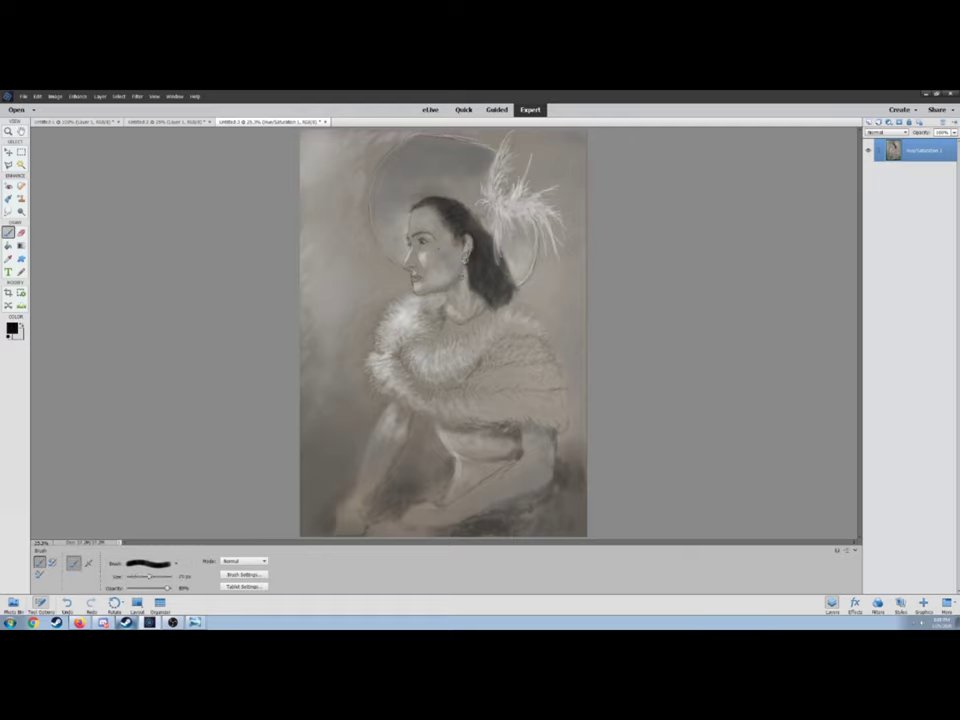
{"action": "mouse_move", "coordinate": [474, 222]}
{"action": "left_mouse_down"}
{"action": "mouse_move", "coordinate": [505, 292]}
{"action": "mouse_move", "coordinate": [486, 296]}
{"action": "left_mouse_up"}
{"action": "key", "text": "bracketleft"}
{"action": "key", "text": "bracketright"}
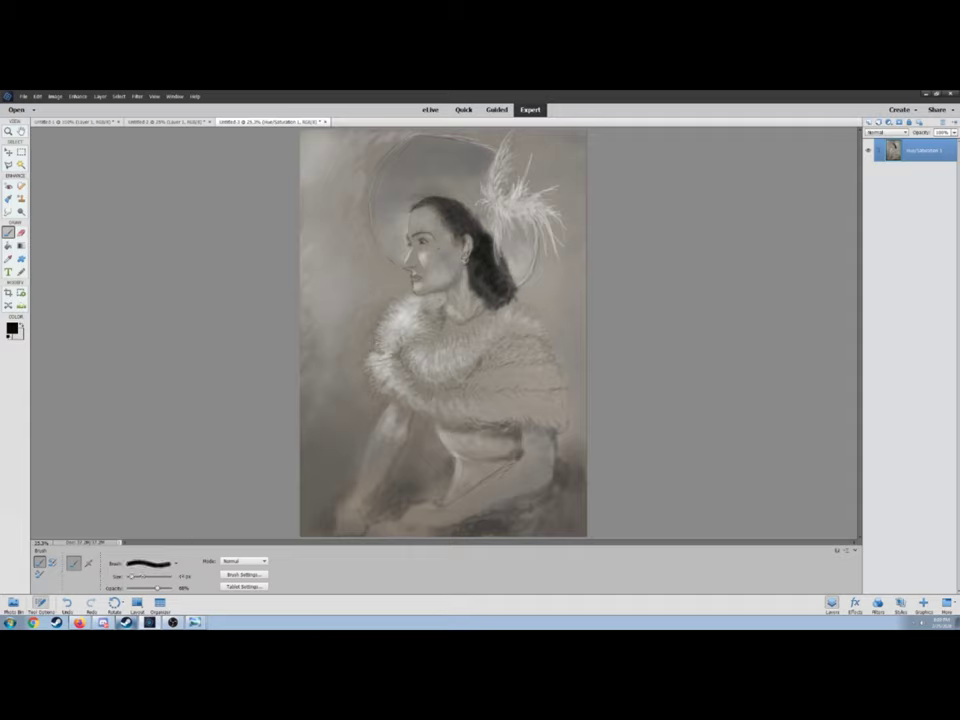
- Switch the painting color to white and save the painting under the file name 3Dmodel8
{"action": "key", "text": "x"}
{"action": "key", "text": "ctrl+shift+s"}
{"action": "type", "text": "3Dmodel8"}
{"action": "key", "text": "Return"}
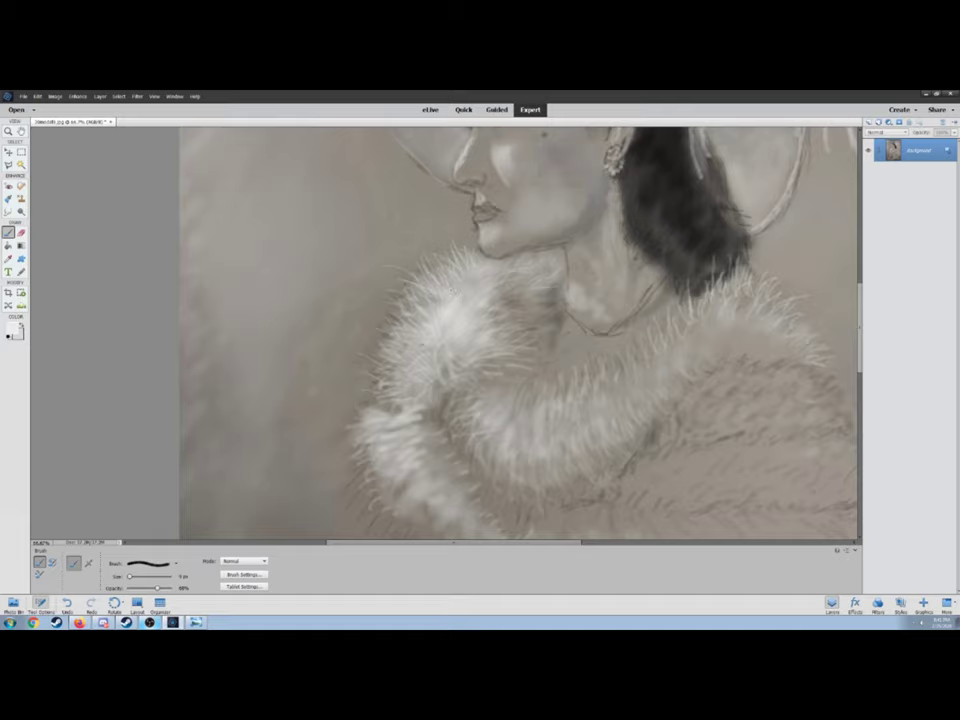
- Paint white fur strokes along the middle of the stole's collar at 68% brush opacity
{"action": "key", "text": "z"}
{"action": "key", "text": "ctrl+0"}
{"action": "key", "text": "b"}
{"action": "scroll", "coordinate": [515, 270], "scroll_direction": "up", "scroll_amount": 2}
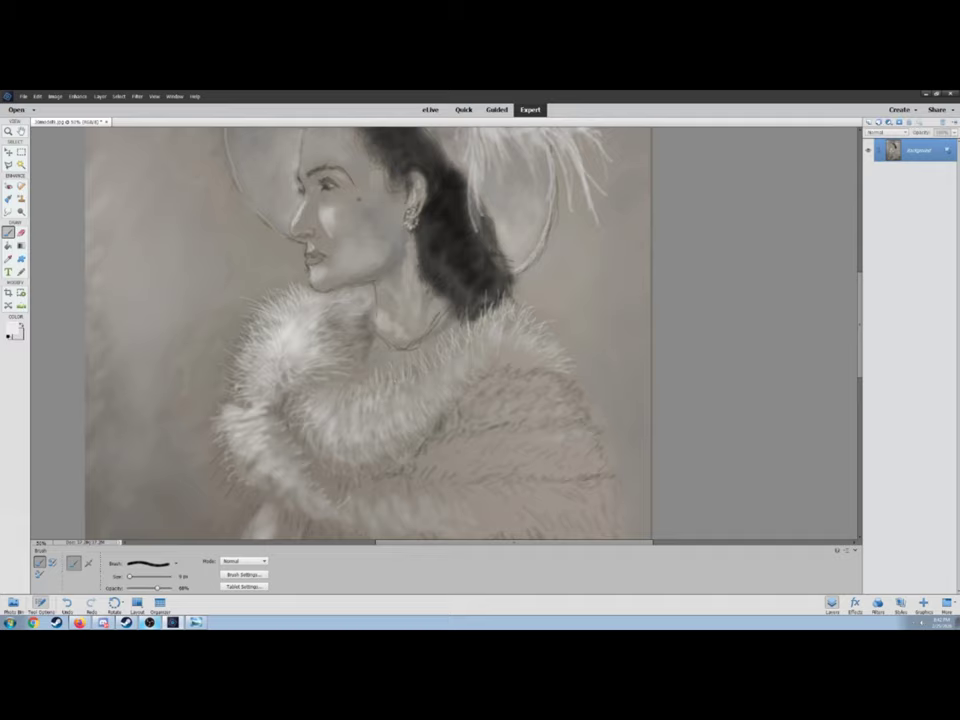
{"action": "key", "text": "bracketright"}
{"action": "key", "text": "bracketright"}
{"action": "key", "text": "bracketright"}
{"action": "key", "text": "bracketright"}
{"action": "key", "text": "bracketright"}
{"action": "key", "text": "bracketright"}
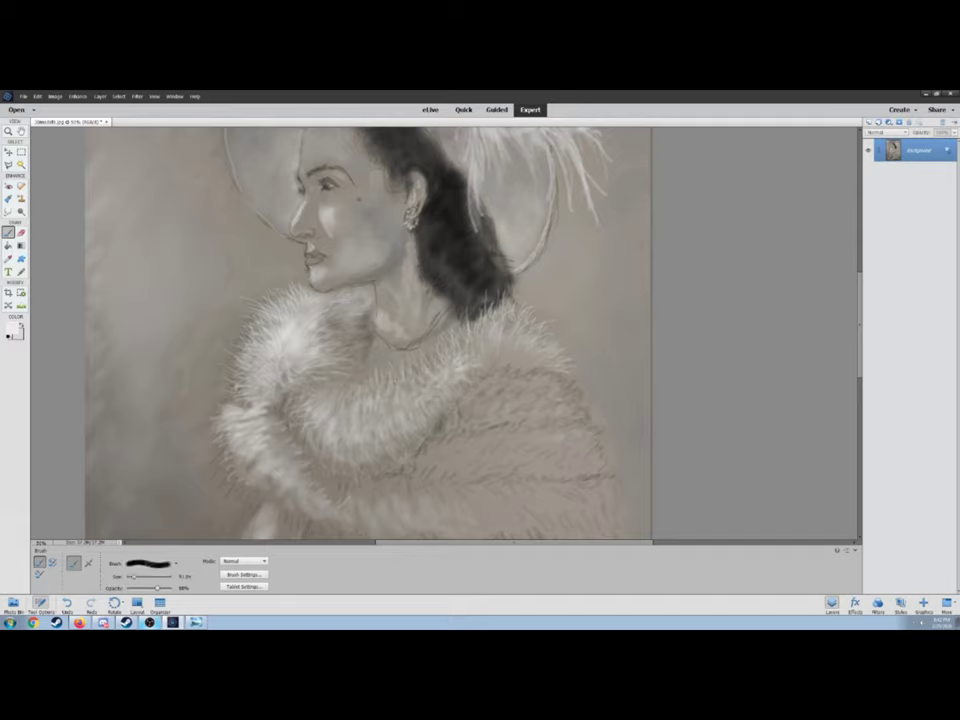
{"action": "mouse_move", "coordinate": [314, 294]}
{"action": "left_mouse_down"}
{"action": "mouse_move", "coordinate": [326, 280]}
{"action": "mouse_move", "coordinate": [280, 318]}
{"action": "mouse_move", "coordinate": [306, 292]}
{"action": "left_mouse_up"}
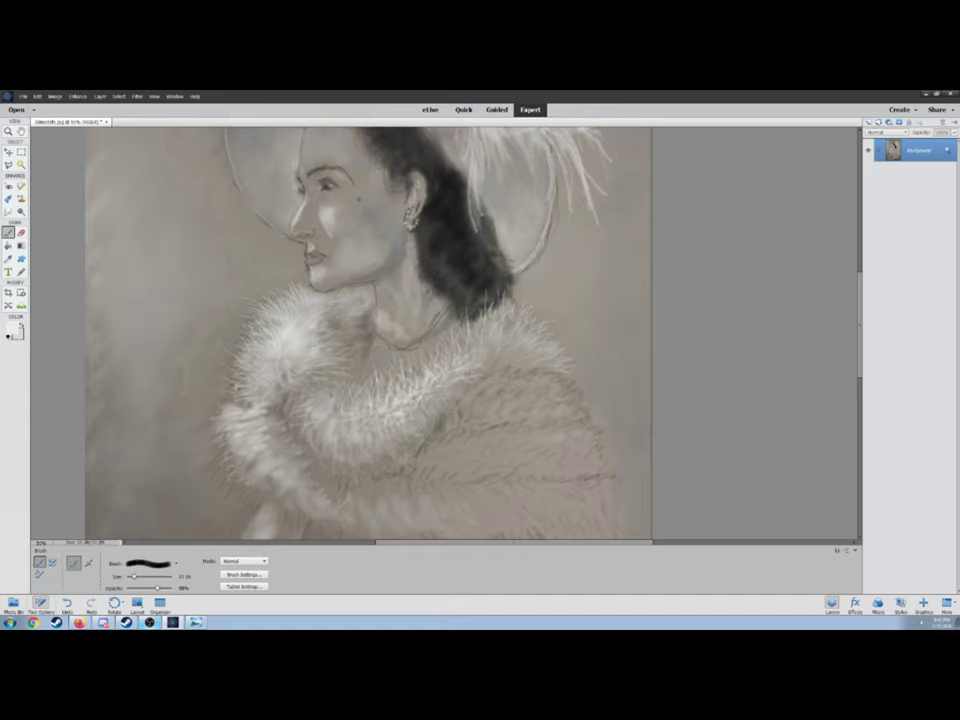
- Build up brighter fur across the front of the collar, varying the brush size and raising its opacity to 98%
{"action": "key", "text": "bracketright"}
{"action": "key", "text": "bracketright"}
{"action": "key", "text": "bracketright"}
{"action": "key", "text": "bracketright"}
{"action": "key", "text": "bracketleft"}
{"action": "key", "text": "bracketleft"}
{"action": "key", "text": "bracketleft"}
{"action": "key", "text": "bracketleft"}
{"action": "key", "text": "bracketleft"}
{"action": "key", "text": "bracketleft"}
{"action": "key", "text": "bracketleft"}
{"action": "key", "text": "bracketleft"}
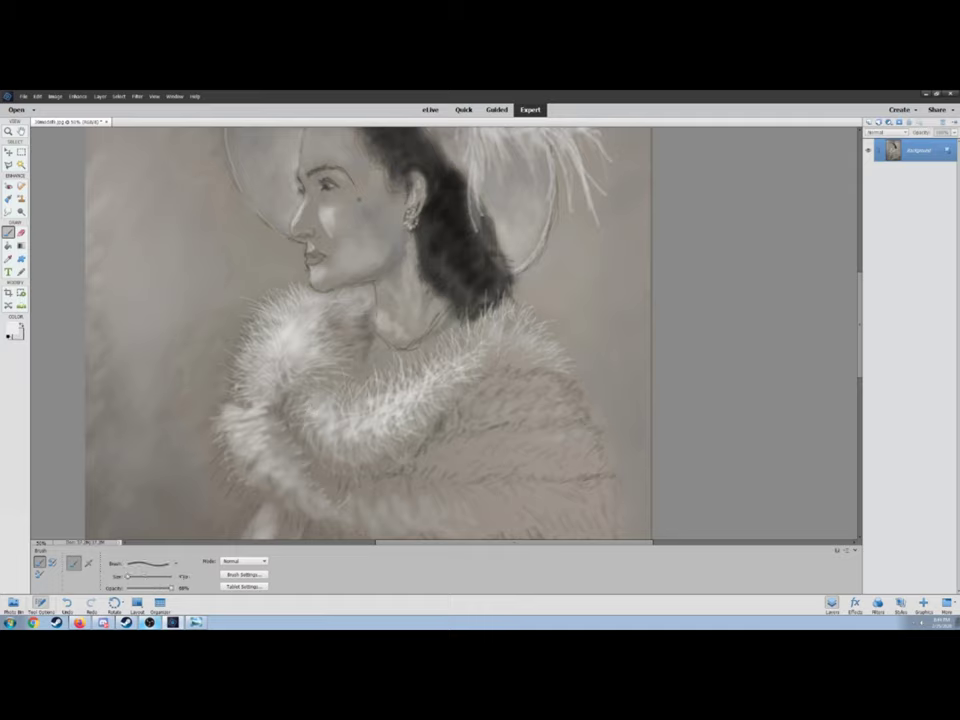
- Add light fur strands to the collar beneath the chin, adjusting the brush size and lowering opacity to 81%
{"action": "key", "text": "bracketleft"}
{"action": "key", "text": "bracketleft"}
{"action": "key", "text": "bracketleft"}
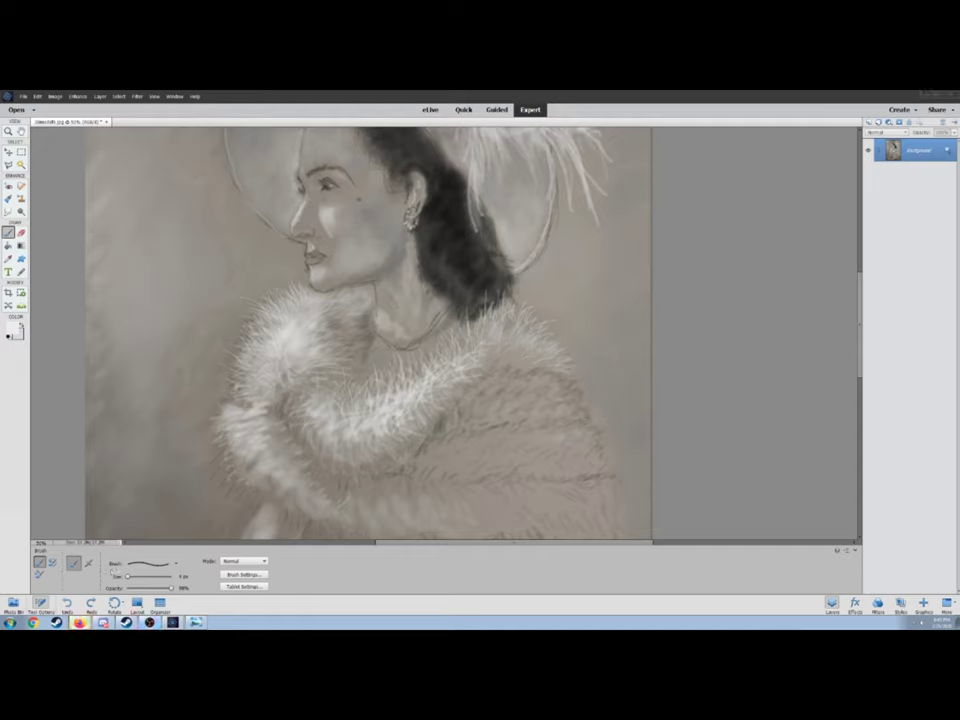
{"action": "key", "text": "bracketright"}
{"action": "key", "text": "bracketright"}
{"action": "key", "text": "bracketright"}
{"action": "key", "text": "bracketright"}
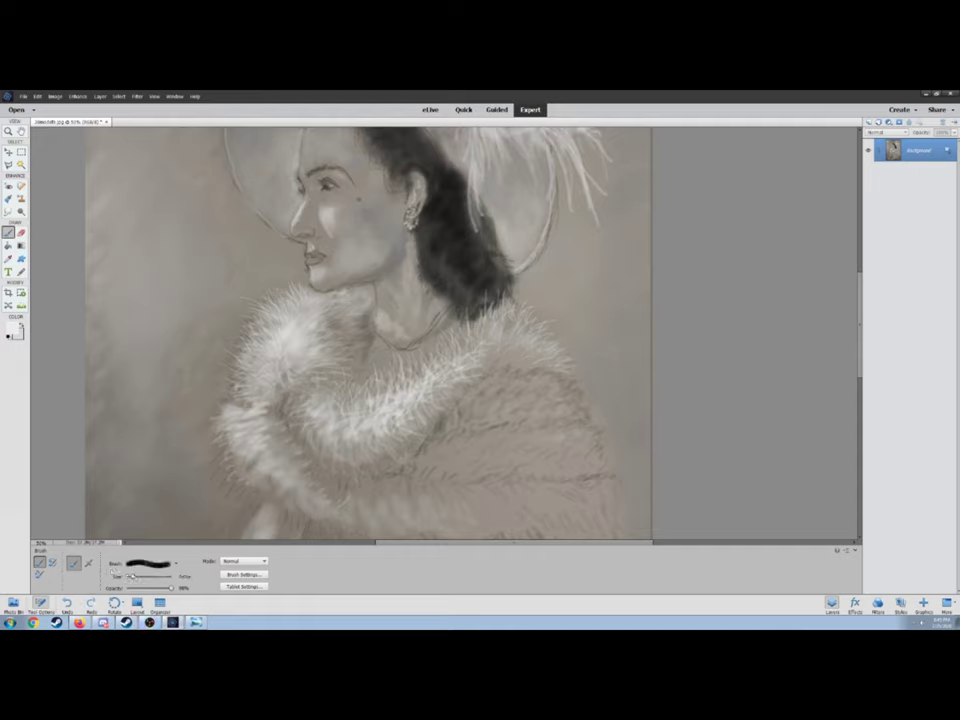
{"action": "key", "text": "bracketleft"}
{"action": "key", "text": "bracketleft"}
{"action": "key", "text": "bracketleft"}
{"action": "key", "text": "bracketleft"}
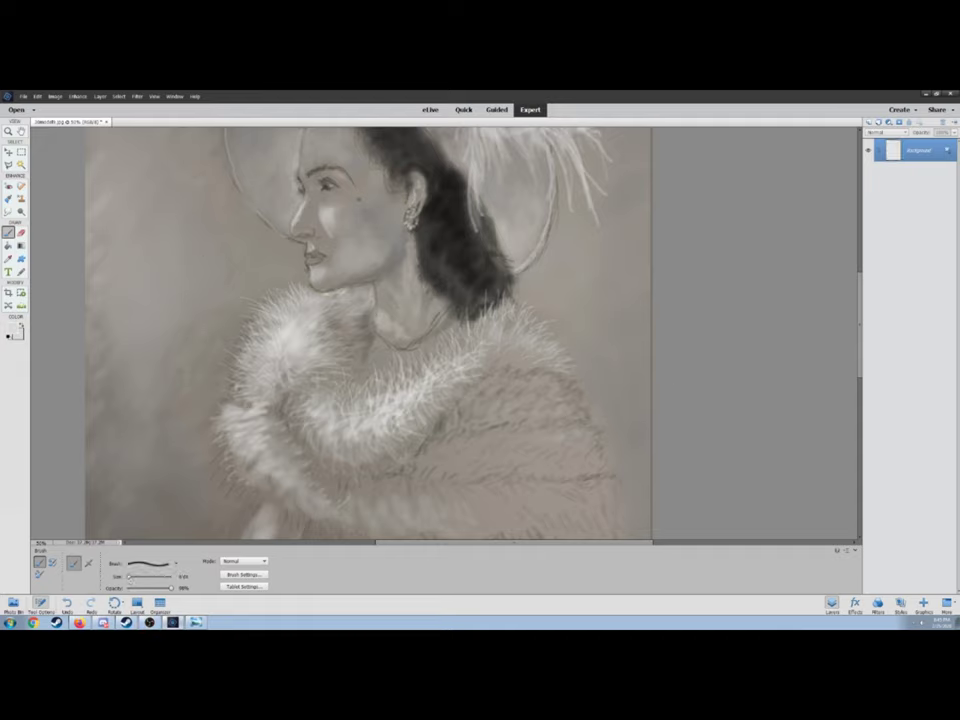
{"action": "key", "text": "bracketright"}
{"action": "key", "text": "bracketright"}
{"action": "key", "text": "bracketright"}
{"action": "key", "text": "bracketright"}
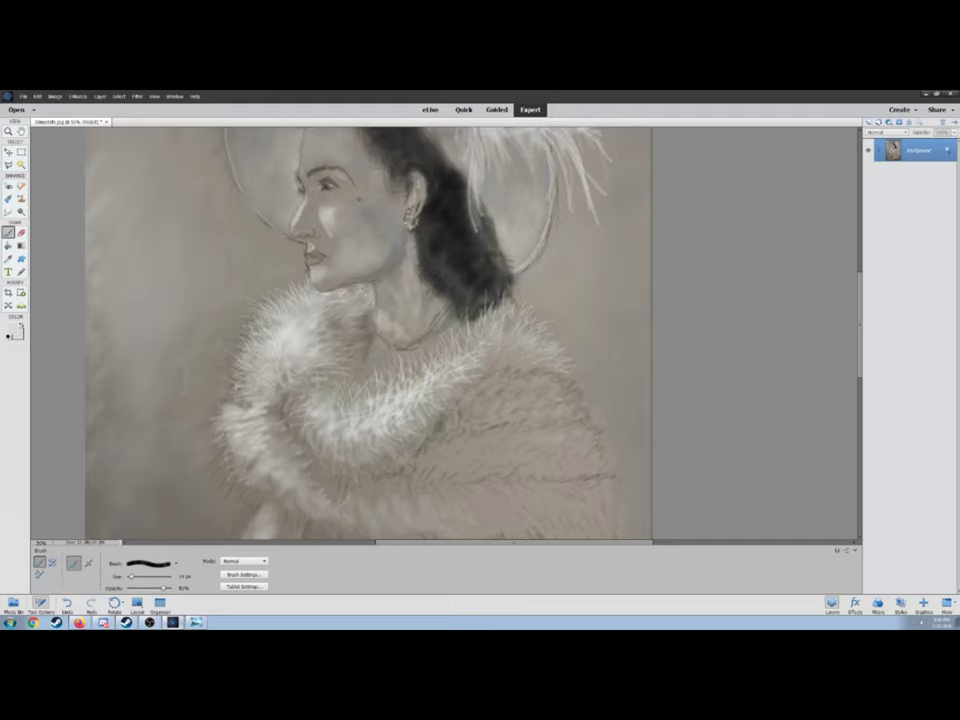
- Brighten the fur collar from the front up over the shoulder with a larger white brush at 81% opacity
{"action": "key", "text": "bracketright"}
{"action": "key", "text": "bracketright"}
{"action": "key", "text": "bracketright"}
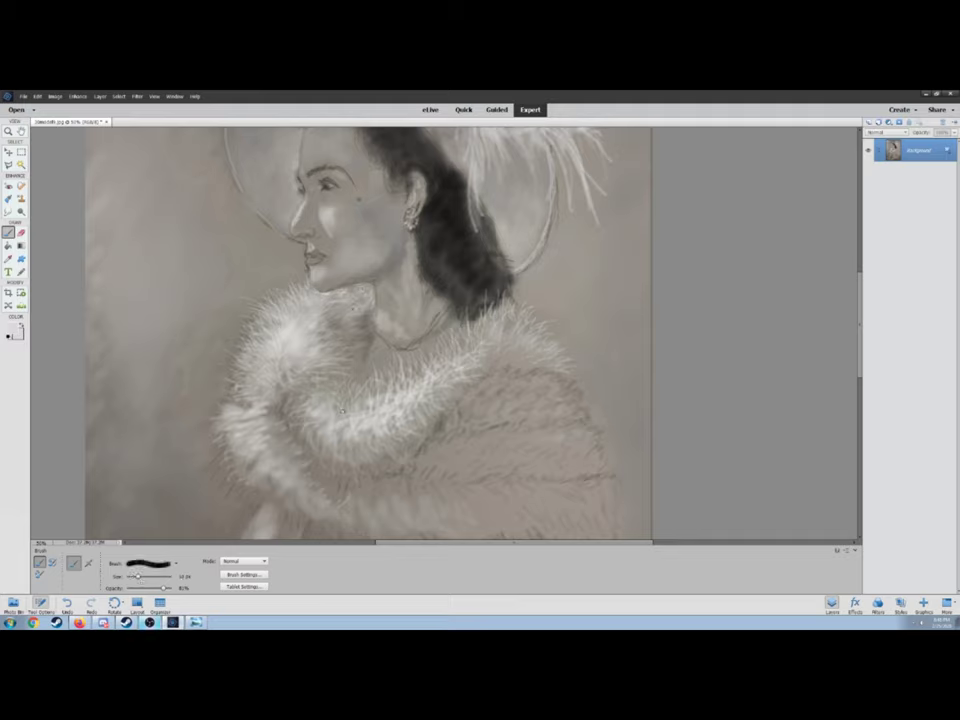
{"action": "mouse_move", "coordinate": [449, 356]}
{"action": "left_mouse_down"}
{"action": "mouse_move", "coordinate": [255, 300]}
{"action": "mouse_move", "coordinate": [340, 258]}
{"action": "mouse_move", "coordinate": [250, 290]}
{"action": "mouse_move", "coordinate": [379, 434]}
{"action": "mouse_move", "coordinate": [310, 314]}
{"action": "mouse_move", "coordinate": [360, 252]}
{"action": "mouse_move", "coordinate": [400, 248]}
{"action": "mouse_move", "coordinate": [325, 402]}
{"action": "left_mouse_up"}
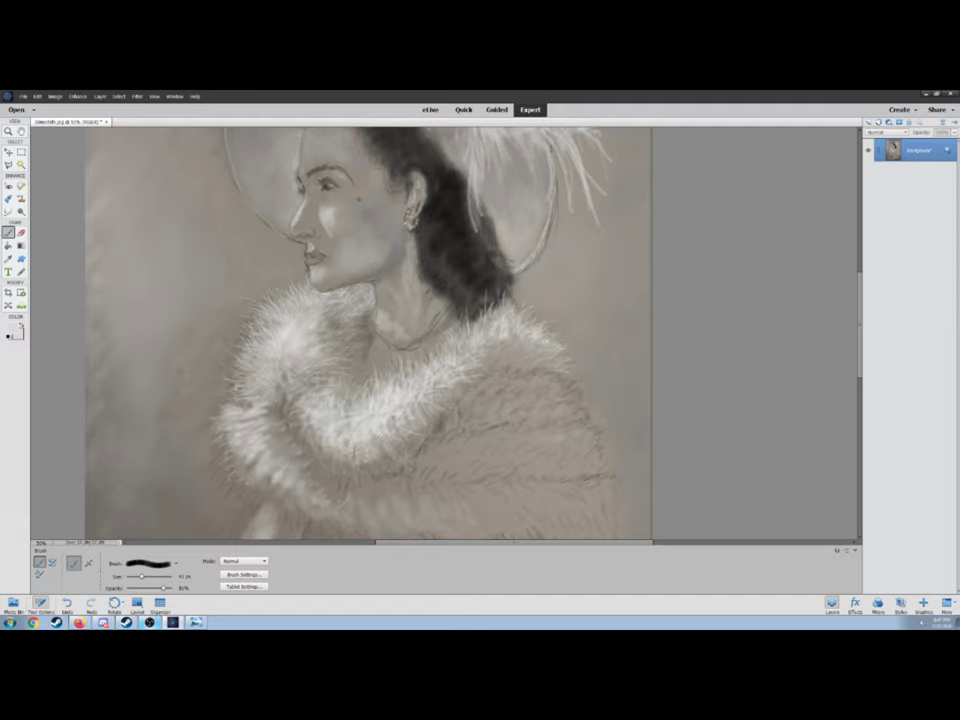
- Paint a soft highlight on the forward upper arm just below the stole at 38% brush opacity
{"action": "key", "text": "ctrl+0"}
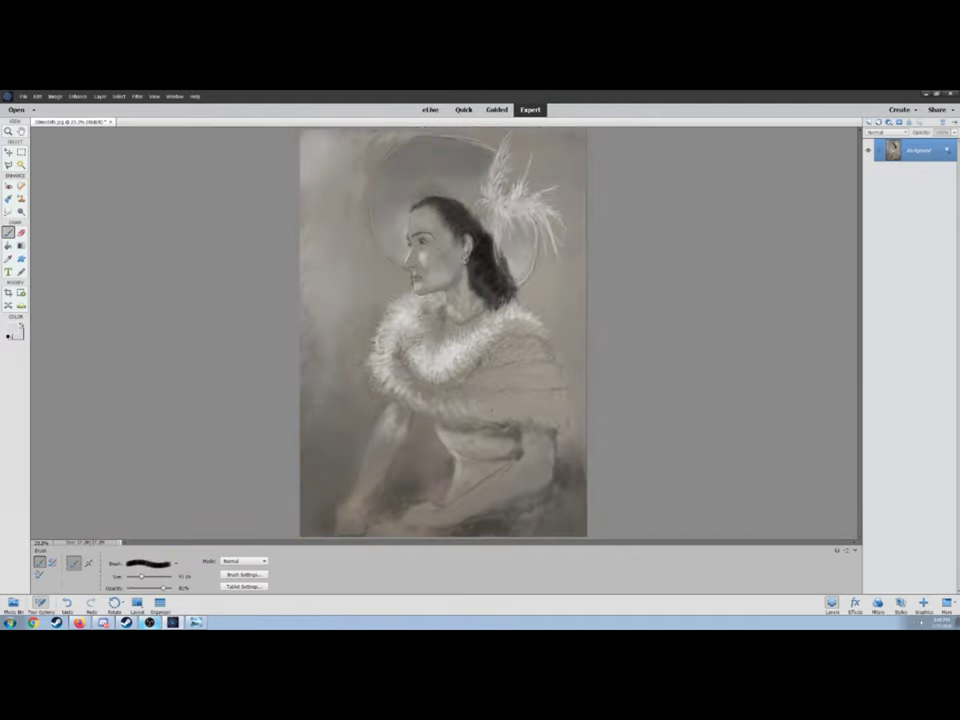
{"action": "key", "text": "3"}
{"action": "key", "text": "8"}
- Pull the hat's feather tips outward and soften the forward upper arm with the Smudge tool at varying sizes
{"action": "key", "text": "r"}
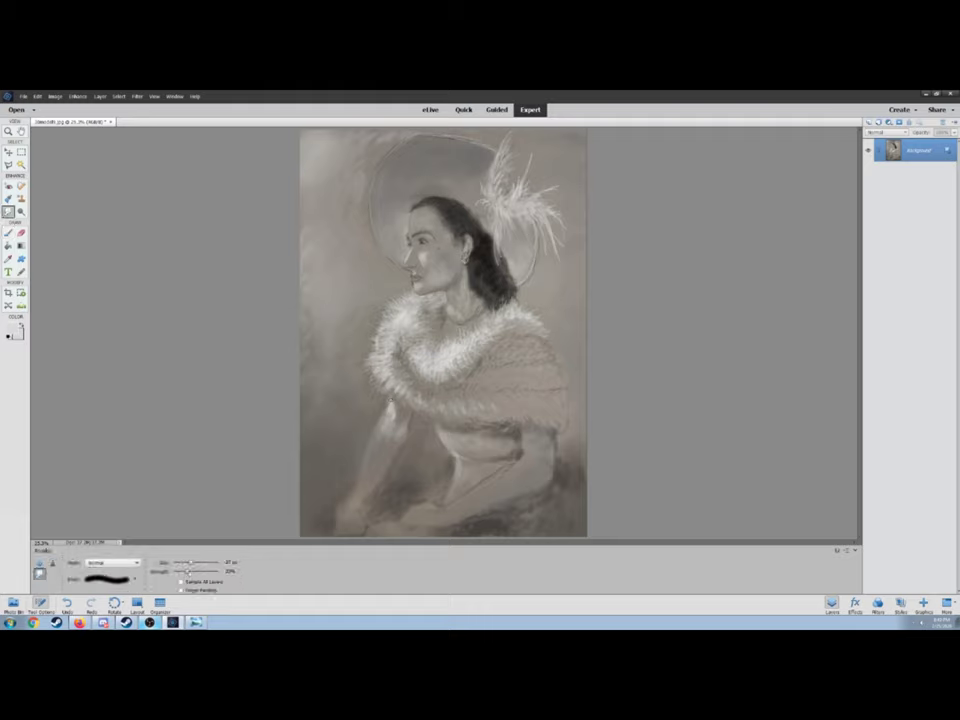
{"action": "key", "text": "bracketright"}
{"action": "key", "text": "bracketright"}
{"action": "key", "text": "bracketright"}
{"action": "key", "text": "bracketleft"}
{"action": "key", "text": "bracketleft"}
{"action": "key", "text": "bracketleft"}
{"action": "key", "text": "bracketleft"}
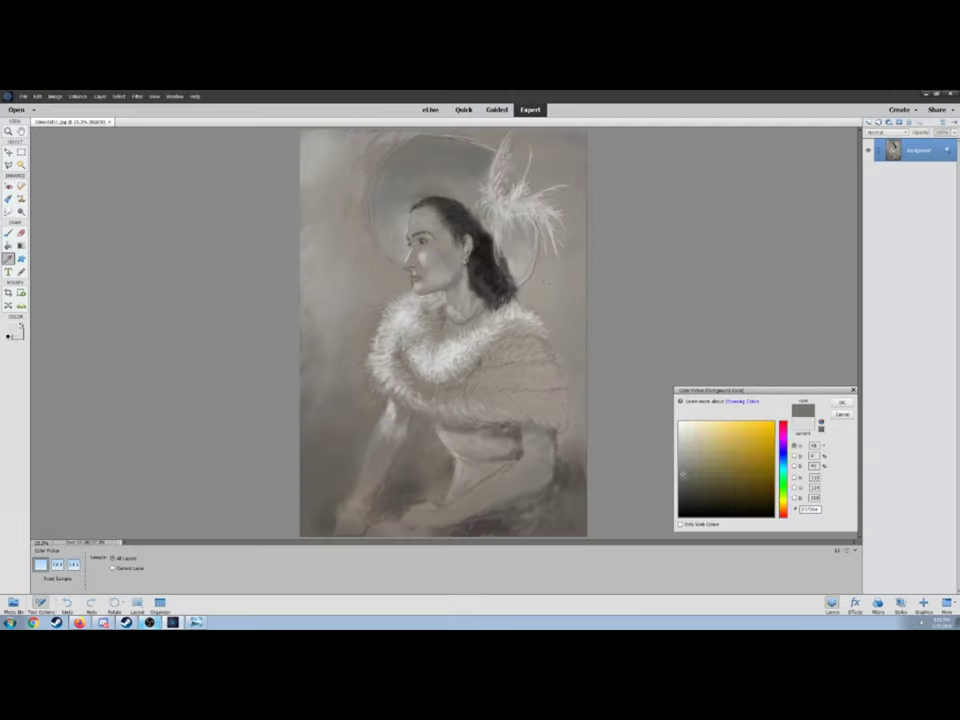
- Blend the background around the figure with sampled dark gray using a large low-opacity brush
{"action": "key", "text": "Return"}
{"action": "key", "text": "b"}
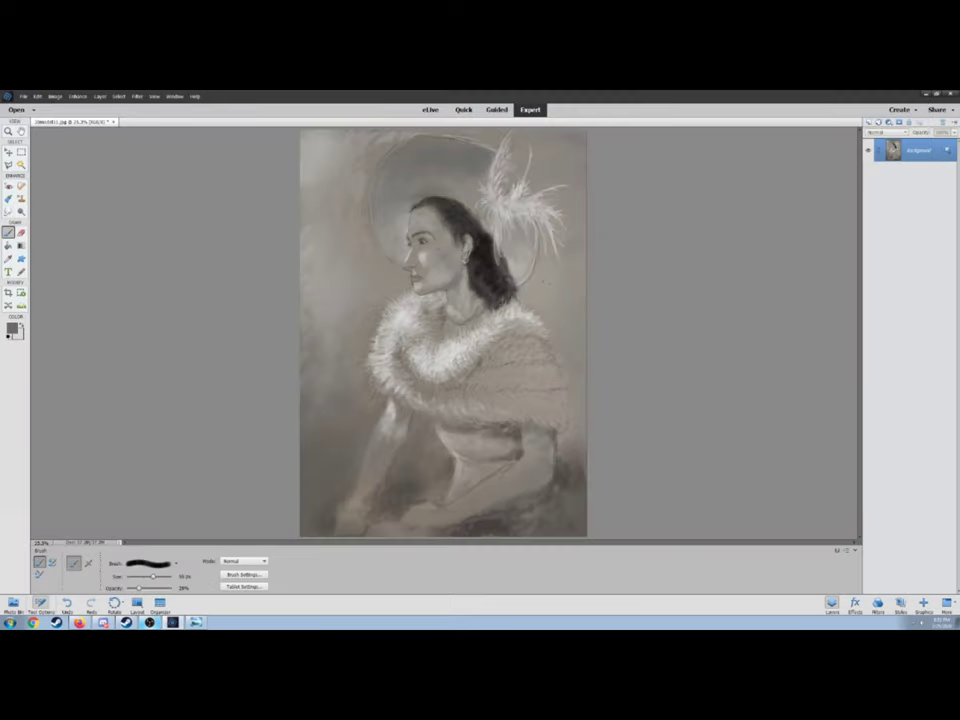
{"action": "key", "text": "bracketright"}
{"action": "key", "text": "bracketright"}
{"action": "key", "text": "bracketright"}
{"action": "key", "text": "bracketleft"}
{"action": "key", "text": "bracketleft"}
{"action": "key", "text": "bracketleft"}
{"action": "key", "text": "bracketleft"}
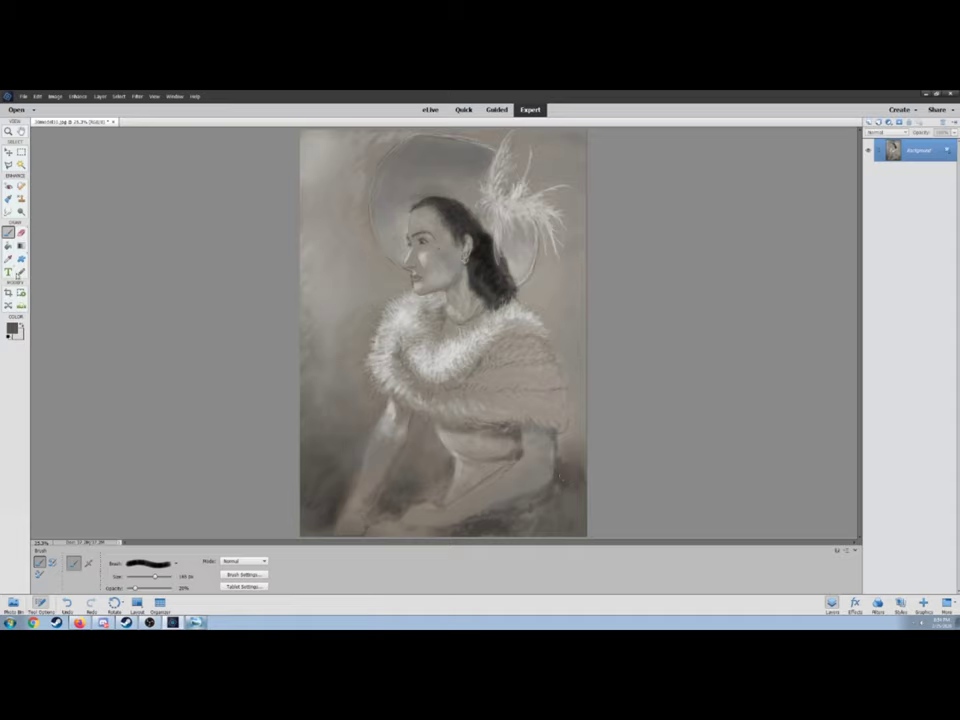
- Touch up the dark areas of the hair with a small near-black brush at 45% opacity
{"action": "key", "text": "bracketleft"}
{"action": "key", "text": "bracketleft"}
{"action": "key", "text": "bracketleft"}
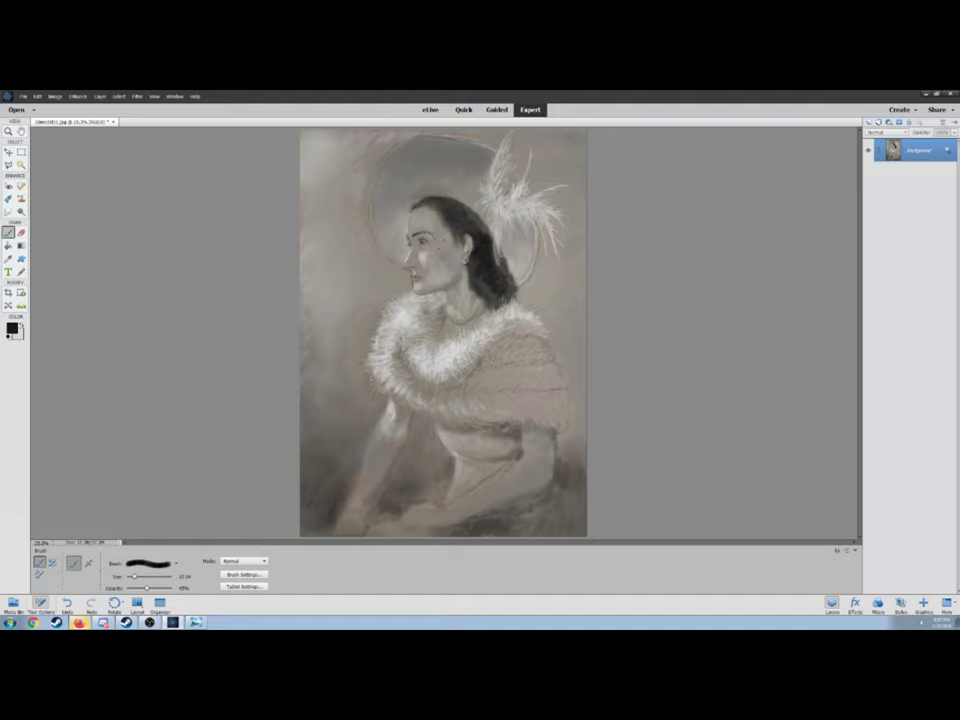
{"action": "key", "text": "Return"}
{"action": "key", "text": "bracketright"}
{"action": "key", "text": "bracketright"}
- Lighten and smooth the skin of the neck with sampled light gray, varying the brush size and opacity
{"action": "key", "text": "Return"}
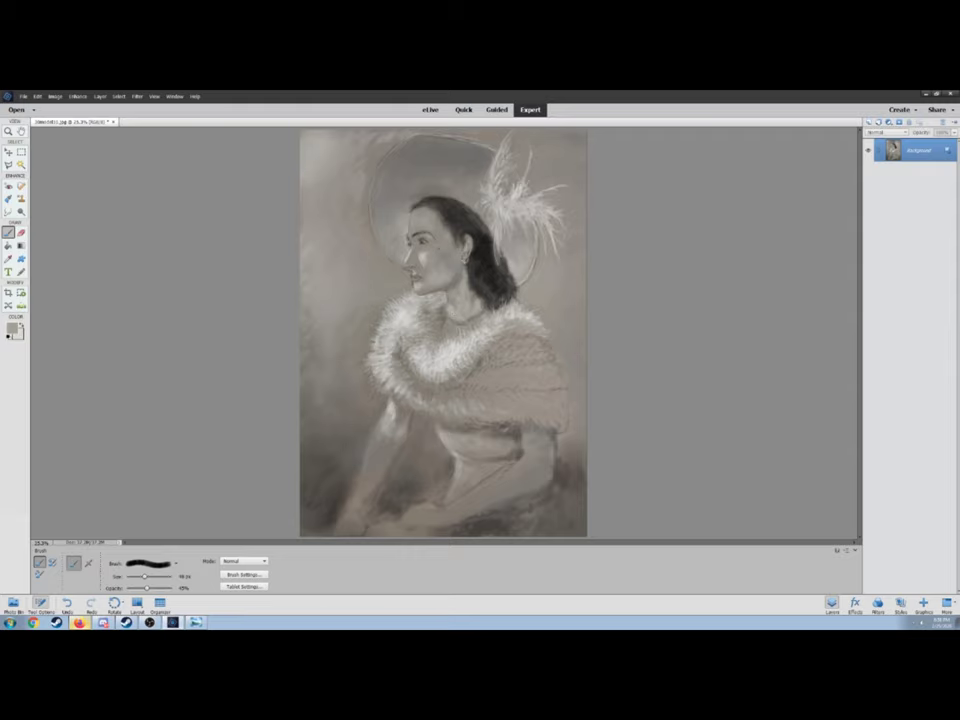
{"action": "key", "text": "bracketright"}
{"action": "key", "text": "bracketright"}
{"action": "key", "text": "3"}
{"action": "key", "text": "7"}
{"action": "key", "text": "1"}
{"action": "key", "text": "bracketleft"}
{"action": "key", "text": "3"}
{"action": "key", "text": "1"}
{"action": "key", "text": "1"}
{"action": "key", "text": "7"}
{"action": "key", "text": "bracketleft"}
{"action": "key", "text": "bracketleft"}
{"action": "key", "text": "4"}
{"action": "key", "text": "3"}
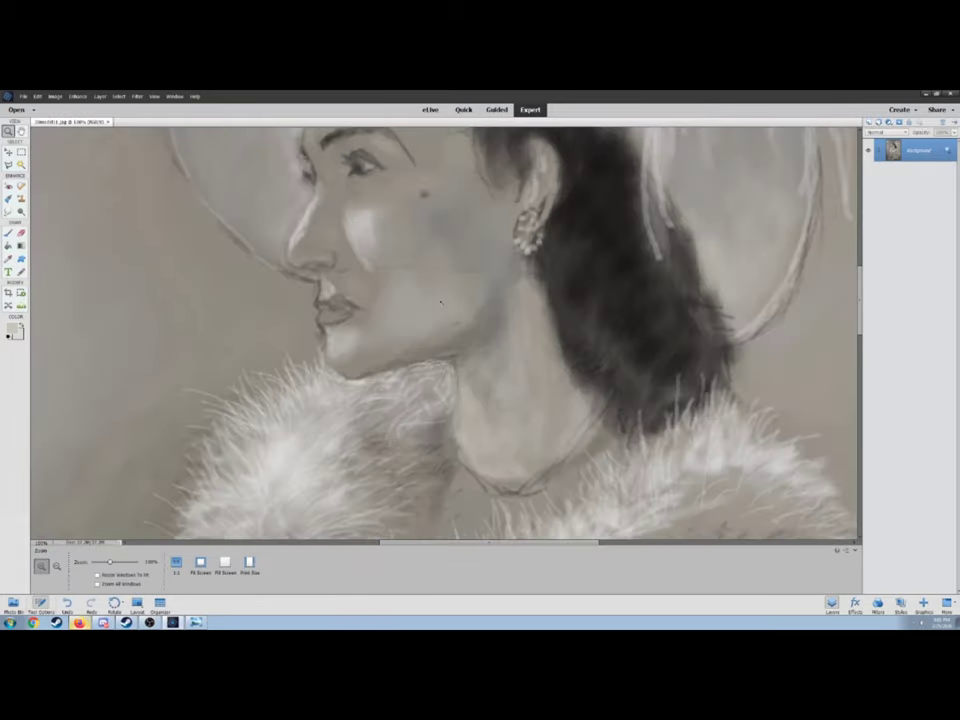
- Soften the hairline around the forehead with a smaller Smudge brush at 60% strength
{"action": "scroll", "coordinate": [440, 302], "scroll_direction": "up", "scroll_amount": 3}
{"action": "key", "text": "r"}
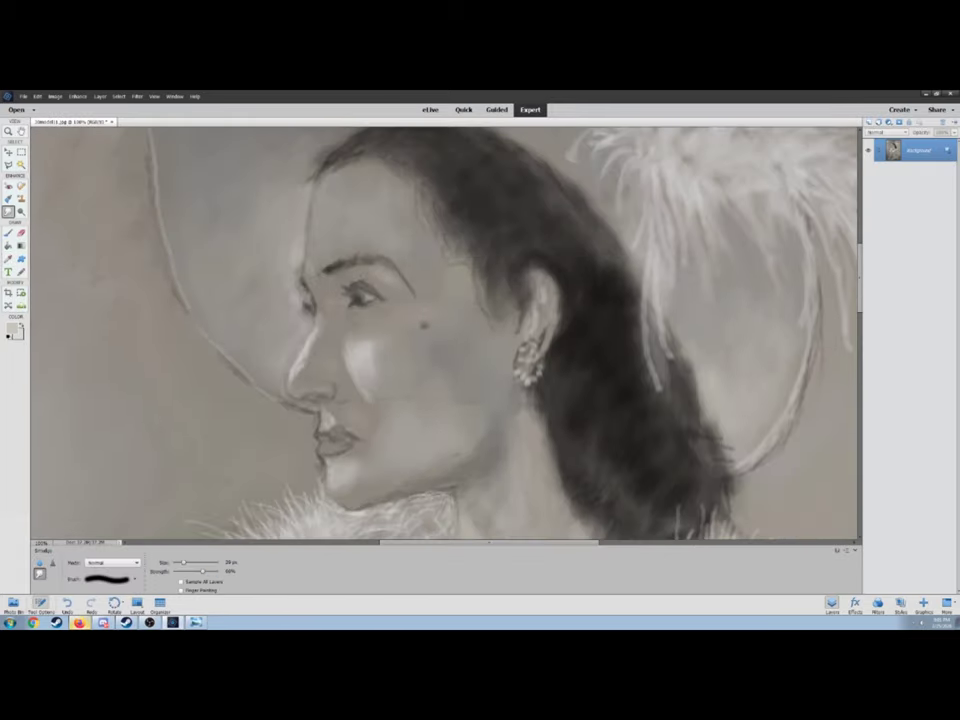
{"action": "key", "text": "bracketleft"}
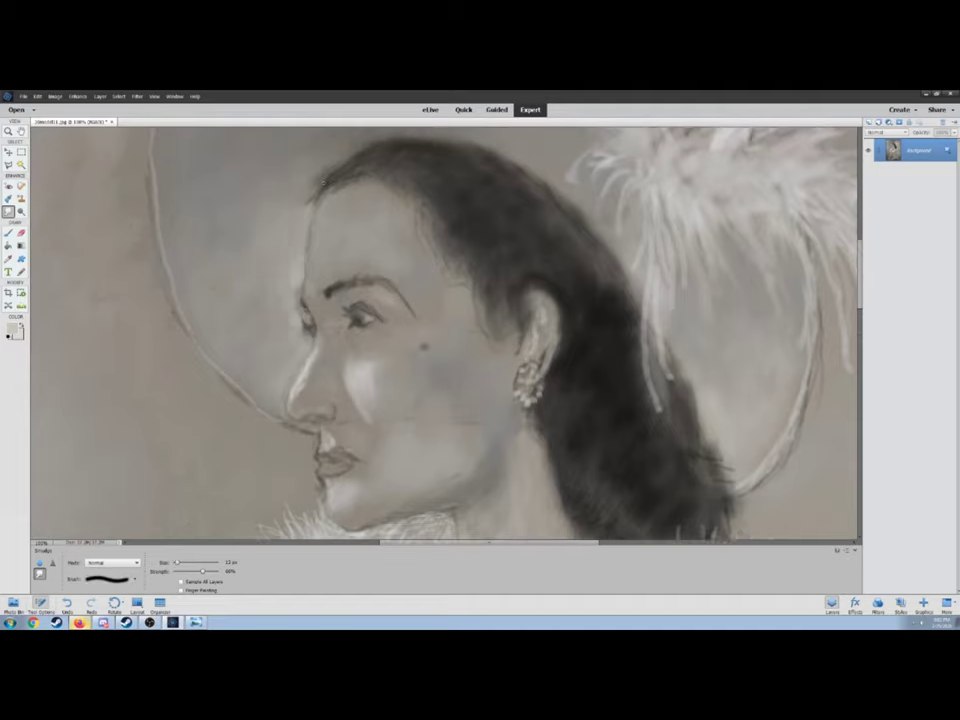
- Touch up the dark hair around the face and neck with a small near-black brush, varying its opacity
{"action": "key", "text": "i"}
{"action": "left_click", "coordinate": [12, 329]}
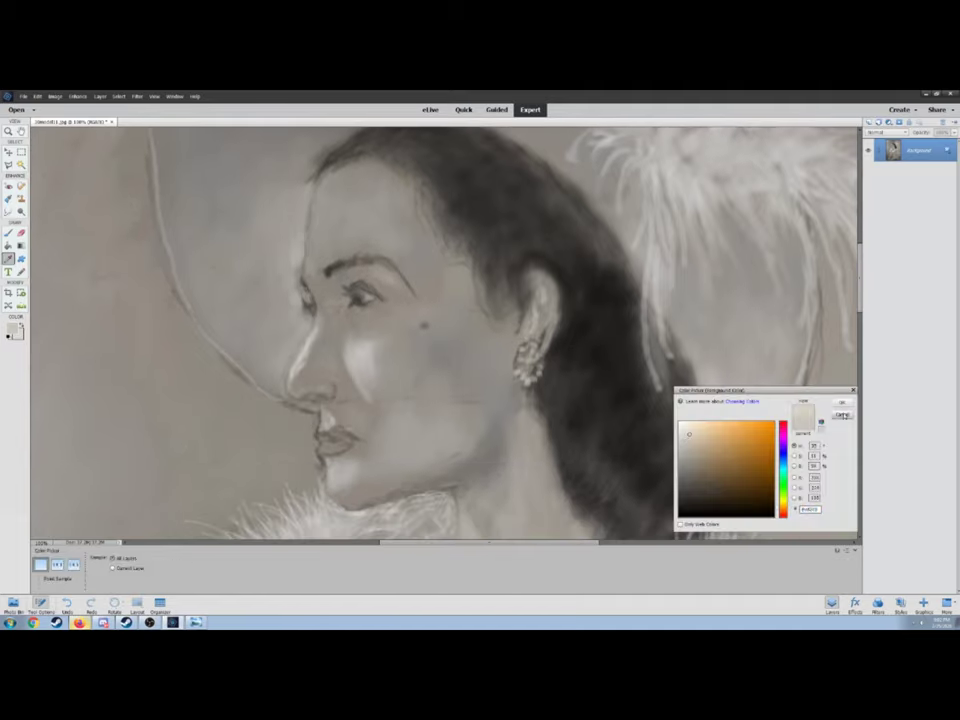
{"action": "key", "text": "Return"}
{"action": "key", "text": "b"}
{"action": "key", "text": "0"}
{"action": "key", "text": "4"}
{"action": "key", "text": "d"}
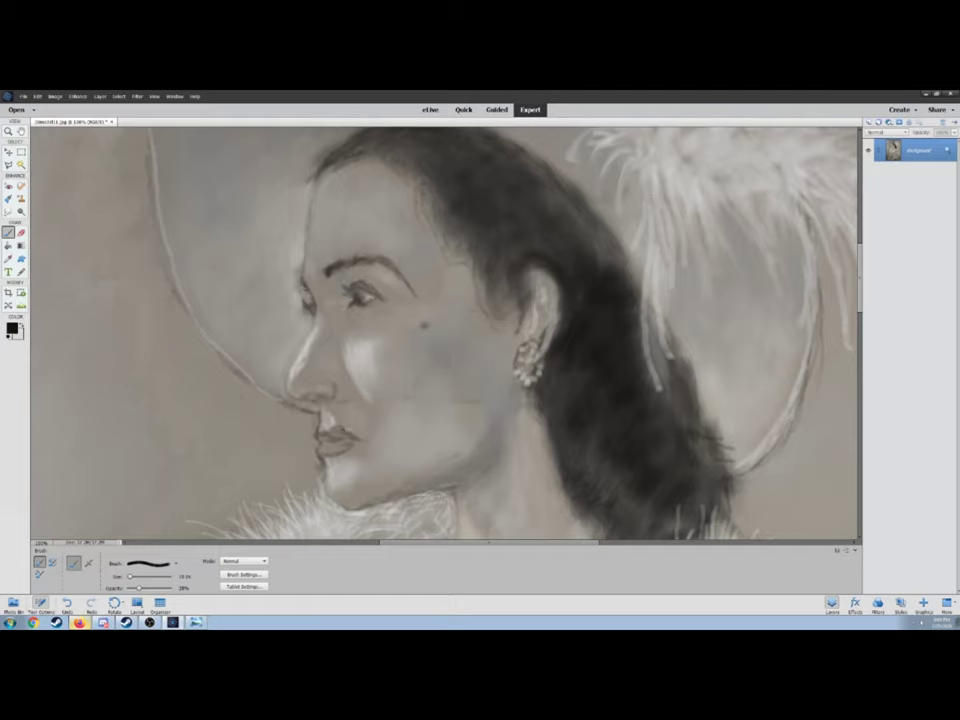
{"action": "key", "text": "3"}
{"action": "key", "text": "5"}
{"action": "key", "text": "ctrl+0"}
{"action": "key", "text": "ctrl+plus"}
{"action": "scroll", "coordinate": [440, 330], "scroll_direction": "right", "scroll_amount": 3}
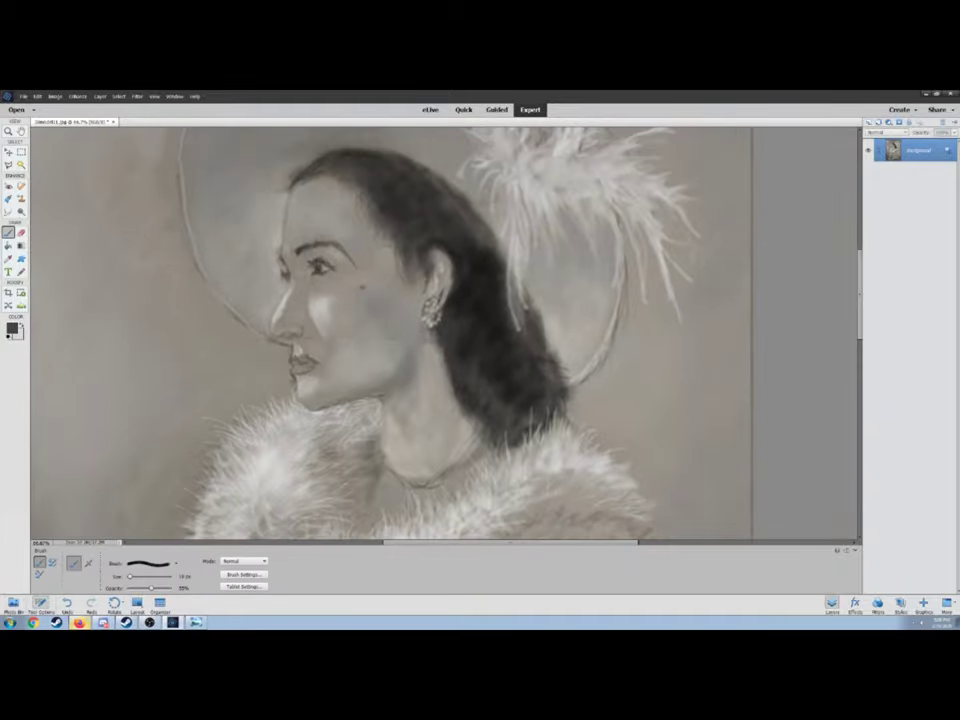
- Define the nostril and the underside of the nose with sampled dark gray and a 9 px brush at 55% opacity
{"action": "left_click", "coordinate": [11, 328]}
{"action": "key", "text": "Return"}
{"action": "left_click", "coordinate": [11, 328]}
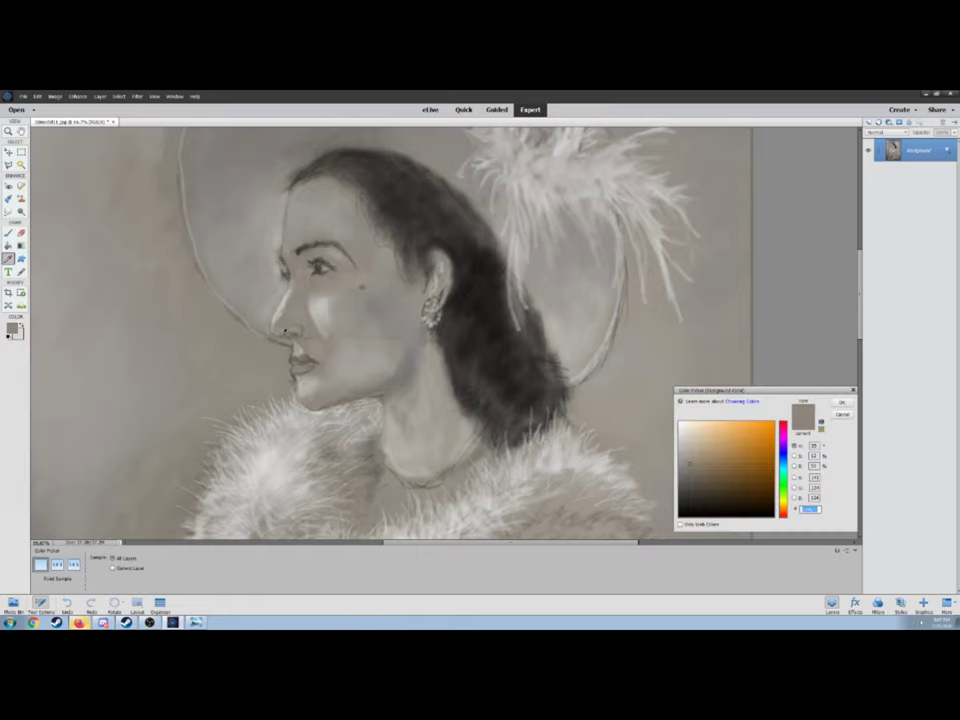
{"action": "key", "text": "Return"}
{"action": "scroll", "coordinate": [266, 279], "scroll_direction": "up", "scroll_amount": 3}
{"action": "left_click_drag", "start_coordinate": [131, 577], "coordinate": [127, 579]}
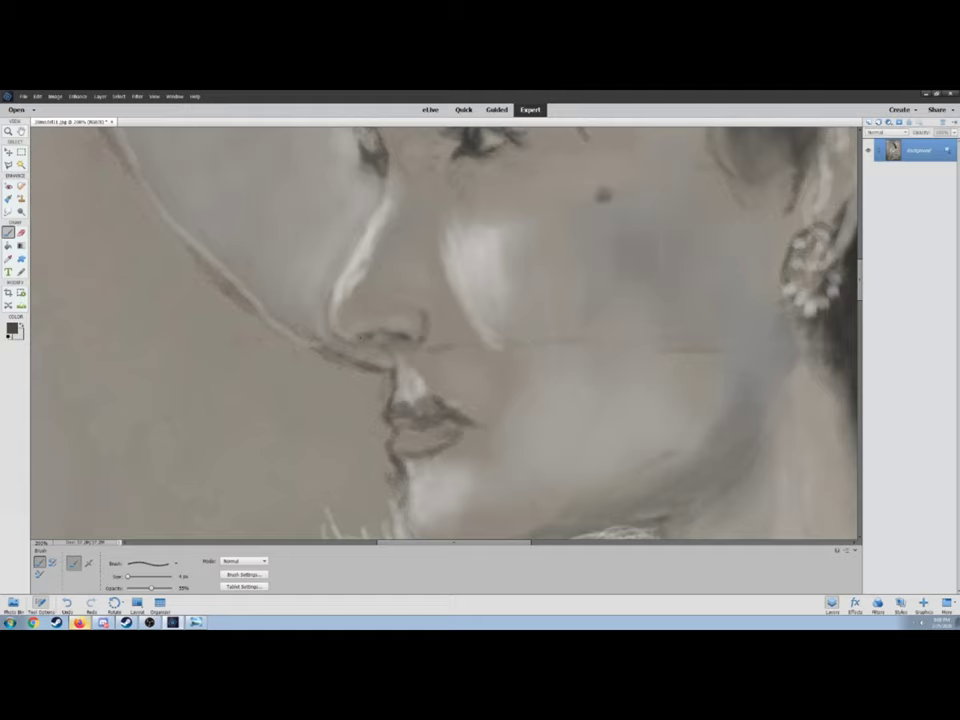
- Soften the shading around the nose and eyes with sampled mid gray and a 19 px brush
{"action": "left_click", "coordinate": [11, 328]}
{"action": "key", "text": "Return"}
{"action": "key", "text": "i"}
{"action": "left_click", "coordinate": [11, 328]}
{"action": "key", "text": "Return"}
{"action": "key", "text": "b"}
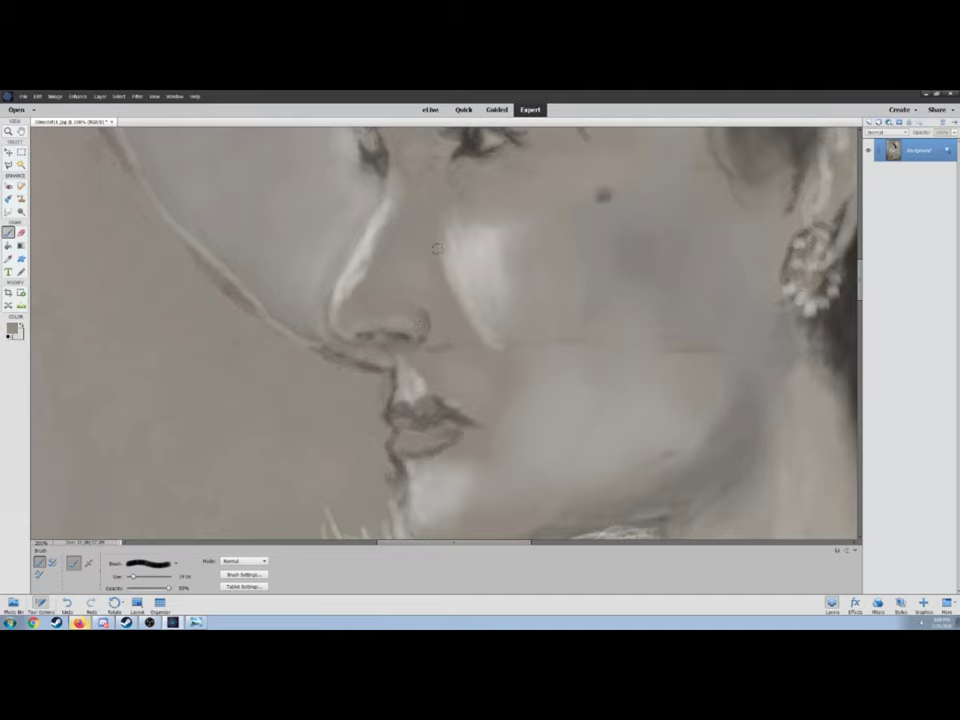
{"action": "scroll", "coordinate": [428, 235], "scroll_direction": "up", "scroll_amount": 3}
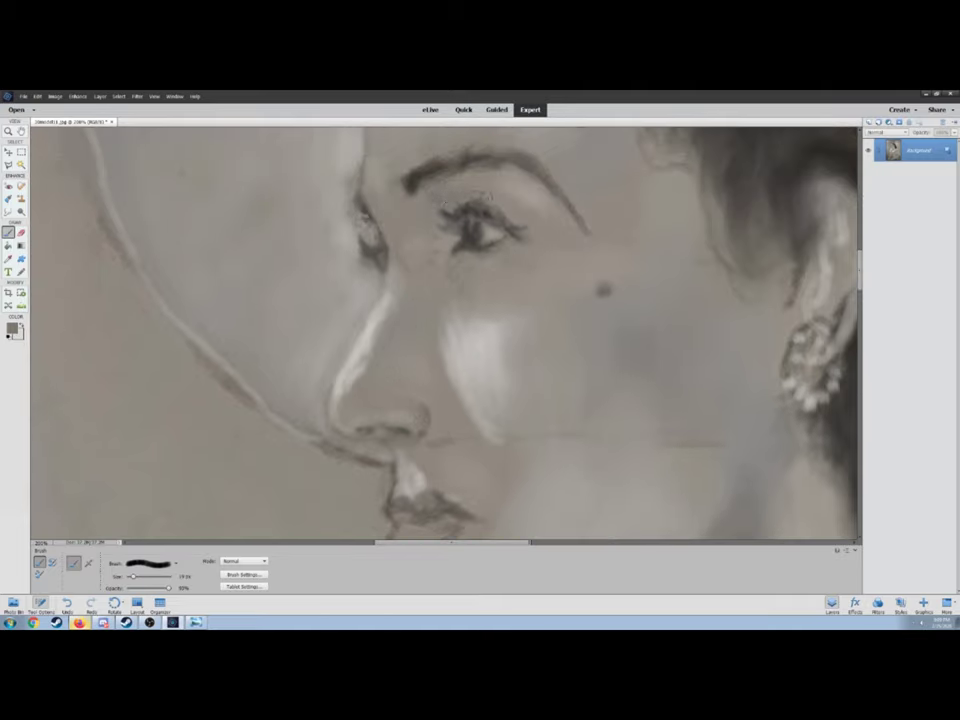
- Darken the hair beside the earring and neck with a near-black brush at 100% opacity
{"action": "key", "text": "ctrl+minus"}
{"action": "key", "text": "z"}
{"action": "right_click", "coordinate": [280, 212]}
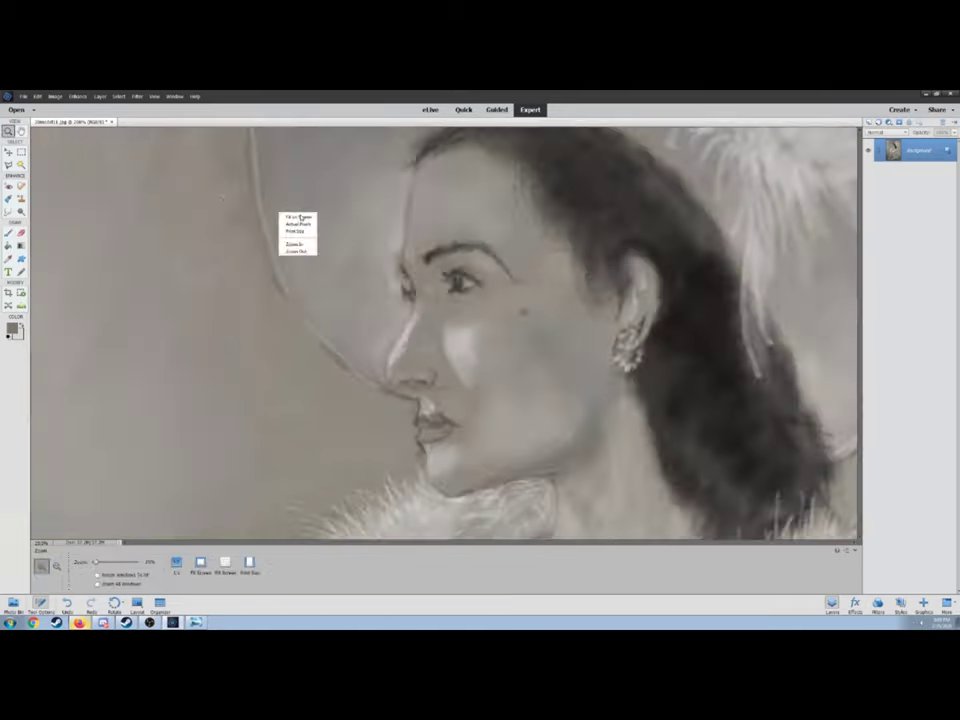
{"action": "left_click", "coordinate": [298, 221]}
{"action": "left_click", "coordinate": [475, 279]}
{"action": "left_click", "coordinate": [475, 281]}
{"action": "key", "text": "b"}
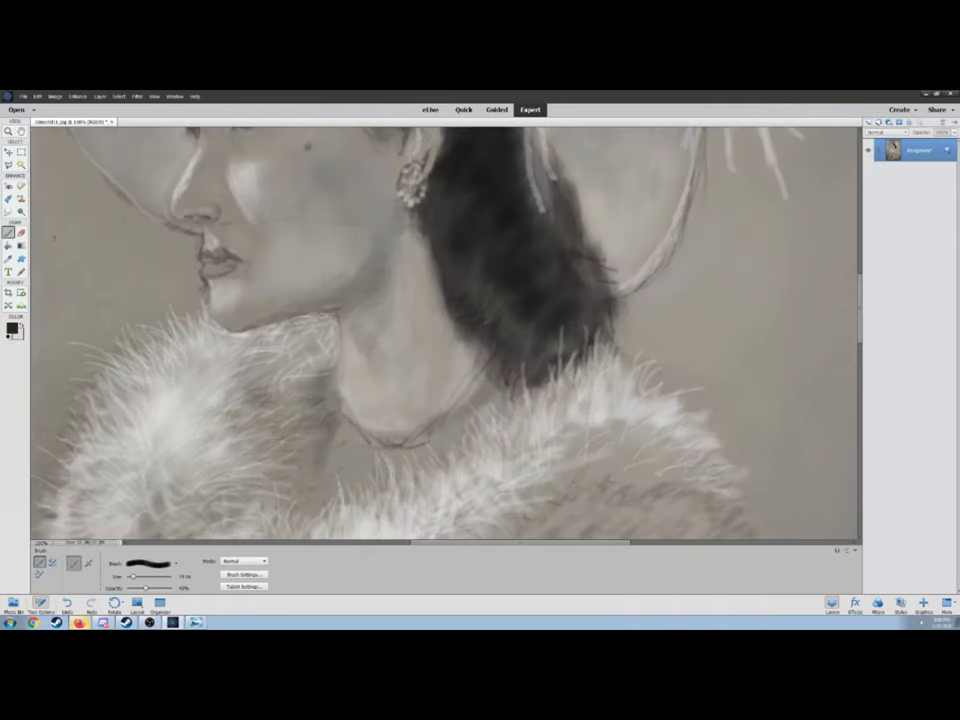
{"action": "key", "text": "0"}
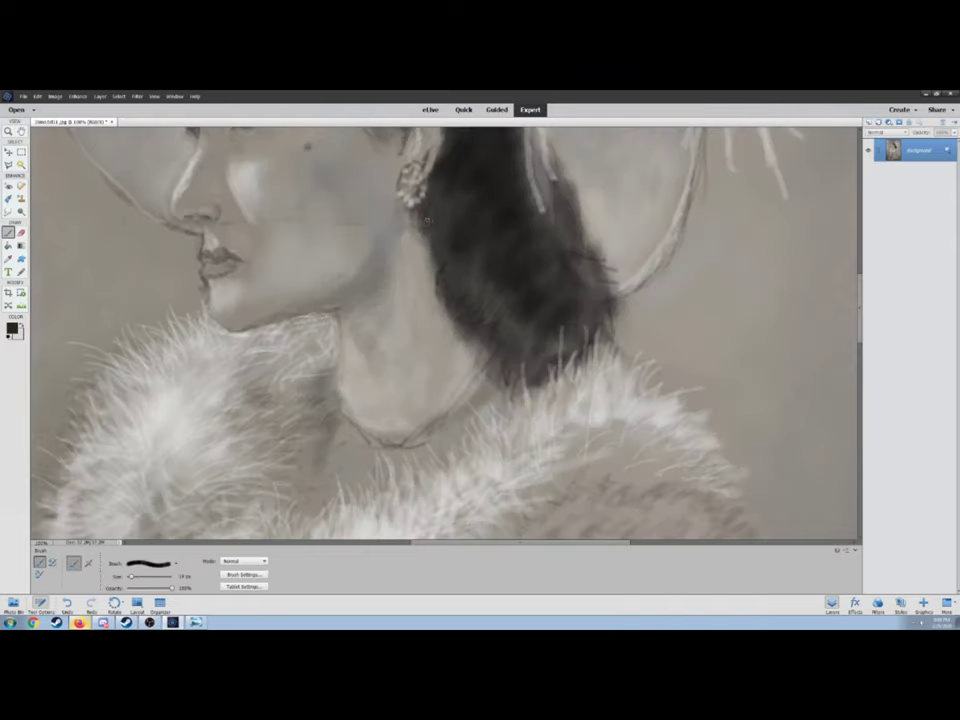
{"action": "scroll", "coordinate": [434, 211], "scroll_direction": "up", "scroll_amount": 3}
{"action": "key", "text": "ctrl+0"}
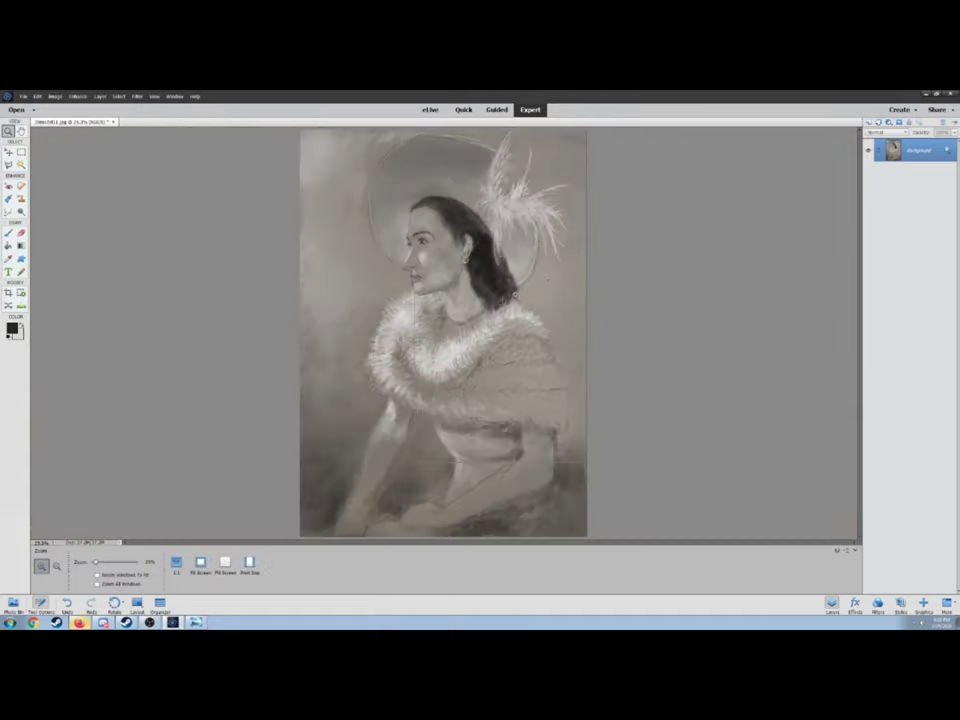
- Fill in the hair's back edge and lower curls with a small near-black brush, adjusting its size
{"action": "key", "text": "ctrl+plus"}
{"action": "key", "text": "ctrl+plus"}
{"action": "key", "text": "bracketleft"}
{"action": "key", "text": "bracketleft"}
{"action": "key", "text": "bracketleft"}
{"action": "key", "text": "bracketleft"}
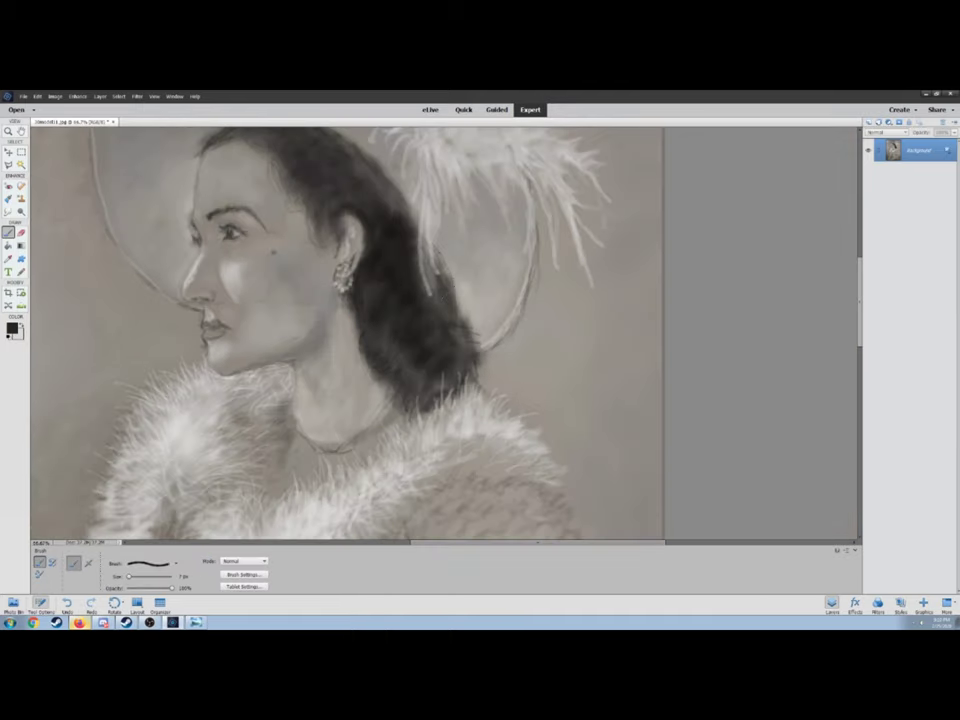
{"action": "key", "text": "bracketright"}
{"action": "key", "text": "bracketright"}
{"action": "key", "text": "bracketright"}
{"action": "key", "text": "bracketright"}
{"action": "mouse_move", "coordinate": [322, 182]}
{"action": "left_mouse_down"}
{"action": "mouse_move", "coordinate": [349, 241]}
{"action": "mouse_move", "coordinate": [343, 215]}
{"action": "mouse_move", "coordinate": [358, 284]}
{"action": "left_mouse_up"}
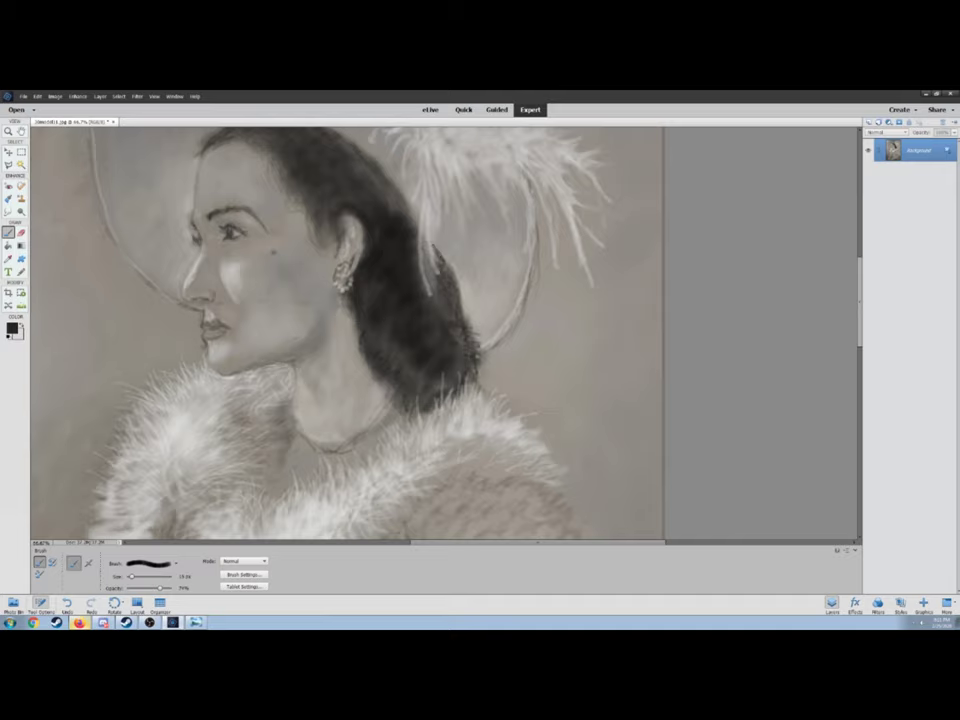
- Sample a gray-brown from the painting and save the artwork as the new JPEG 30model21
{"action": "left_click", "coordinate": [12, 327]}
{"action": "key", "text": "Return"}
{"action": "key", "text": "b"}
{"action": "key", "text": "z"}
{"action": "key", "text": "ctrl+0"}
{"action": "key", "text": "alt+f"}
{"action": "key", "text": "a"}
{"action": "key", "text": "Return"}
{"action": "key", "text": "alt+Tab"}
{"action": "left_click", "coordinate": [235, 481]}
{"action": "key", "text": "alt+Tab"}
- Smudge the hat brim's outline, and repaint the brim and the stole's lower fur edge in near-white at 74% opacity
{"action": "key", "text": "r"}
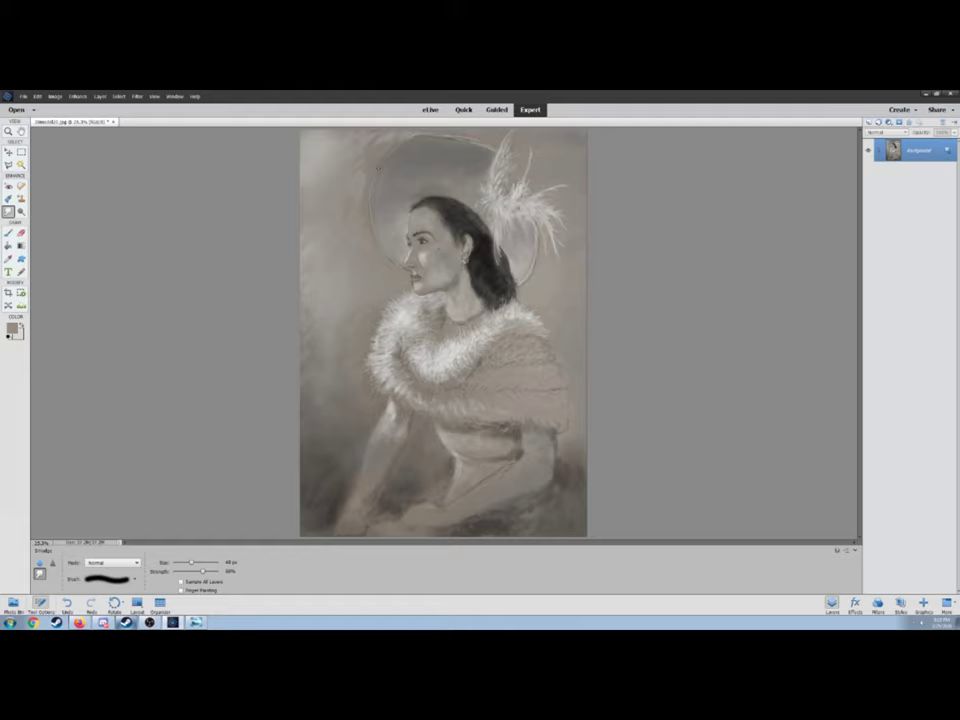
{"action": "key", "text": "b"}
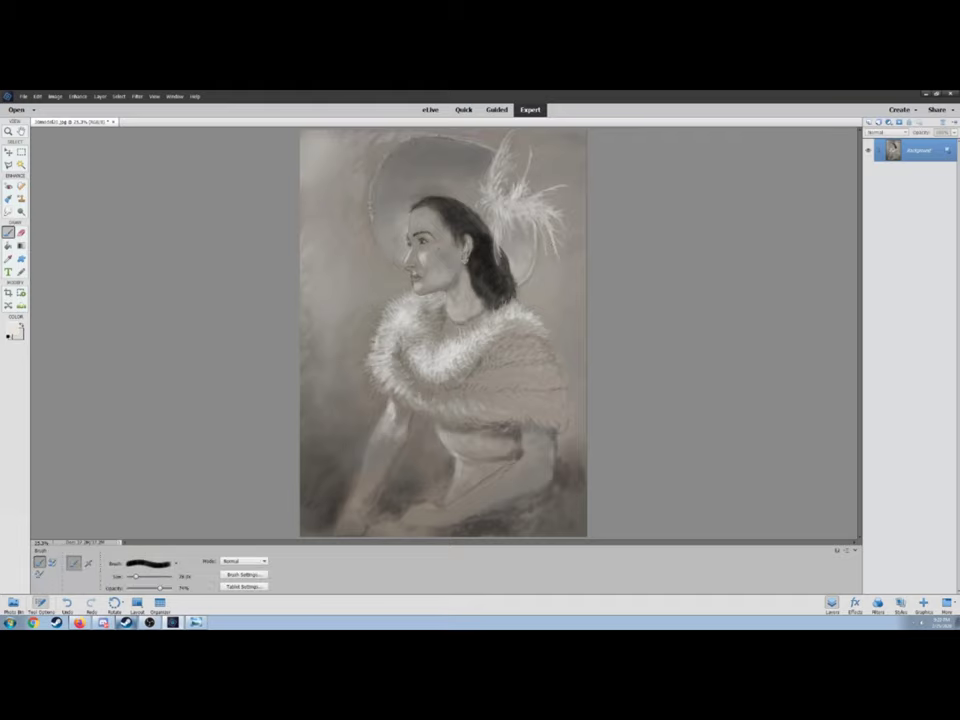
{"action": "left_click_drag", "start_coordinate": [295, 284], "coordinate": [371, 302]}
{"action": "scroll", "coordinate": [462, 418], "scroll_direction": "up", "scroll_amount": 2}
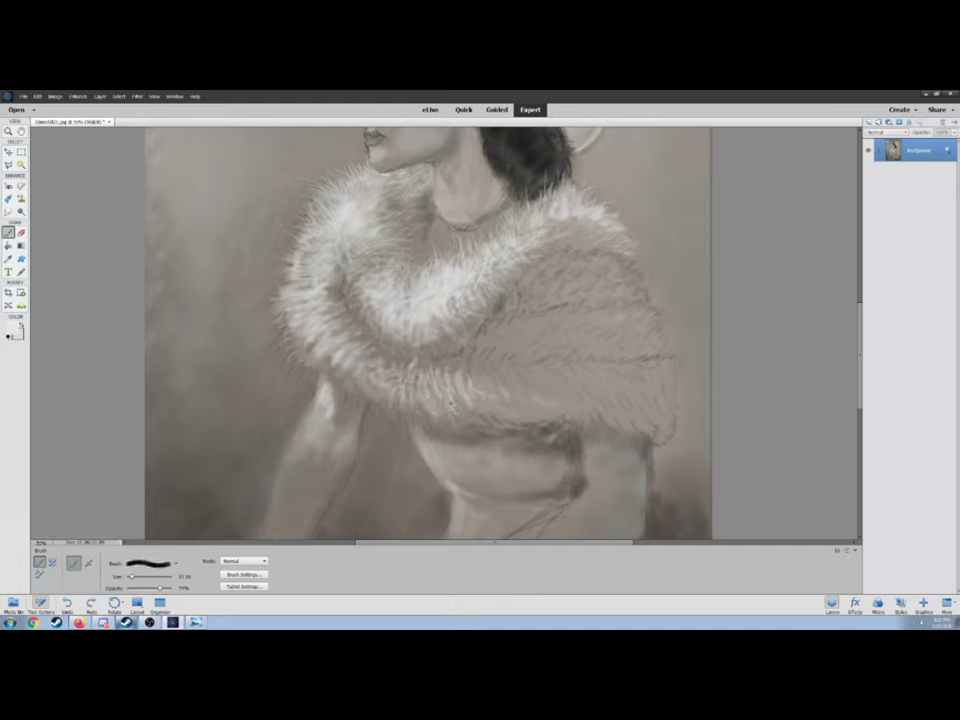
{"action": "key", "text": "bracketright"}
{"action": "key", "text": "bracketright"}
{"action": "mouse_move", "coordinate": [232, 212]}
{"action": "left_mouse_down"}
{"action": "mouse_move", "coordinate": [243, 231]}
{"action": "mouse_move", "coordinate": [258, 148]}
{"action": "mouse_move", "coordinate": [232, 192]}
{"action": "mouse_move", "coordinate": [250, 264]}
{"action": "mouse_move", "coordinate": [300, 290]}
{"action": "left_mouse_up"}
{"action": "key", "text": "z"}
{"action": "left_click", "coordinate": [292, 290]}
{"action": "right_click", "coordinate": [291, 230]}
{"action": "left_click", "coordinate": [300, 258]}
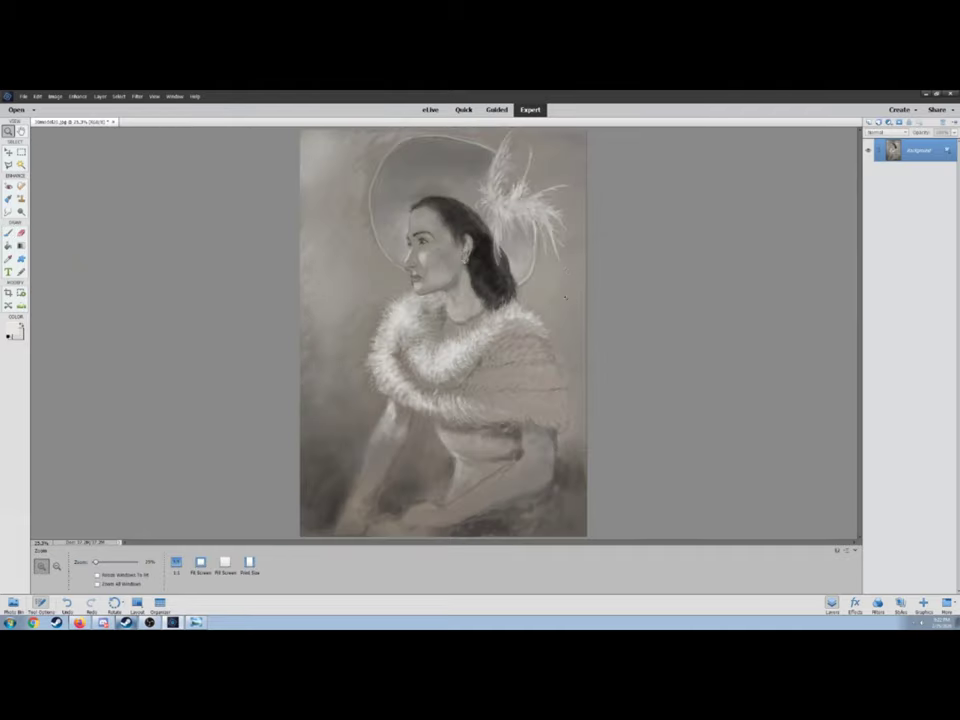
- Darken the skirt below the forearm with a large near-black brush at 45% opacity
{"action": "left_click", "coordinate": [12, 328]}
{"action": "key", "text": "Return"}
{"action": "key", "text": "b"}
{"action": "key", "text": "4"}
{"action": "key", "text": "5"}
{"action": "left_click_drag", "start_coordinate": [537, 510], "coordinate": [516, 503]}
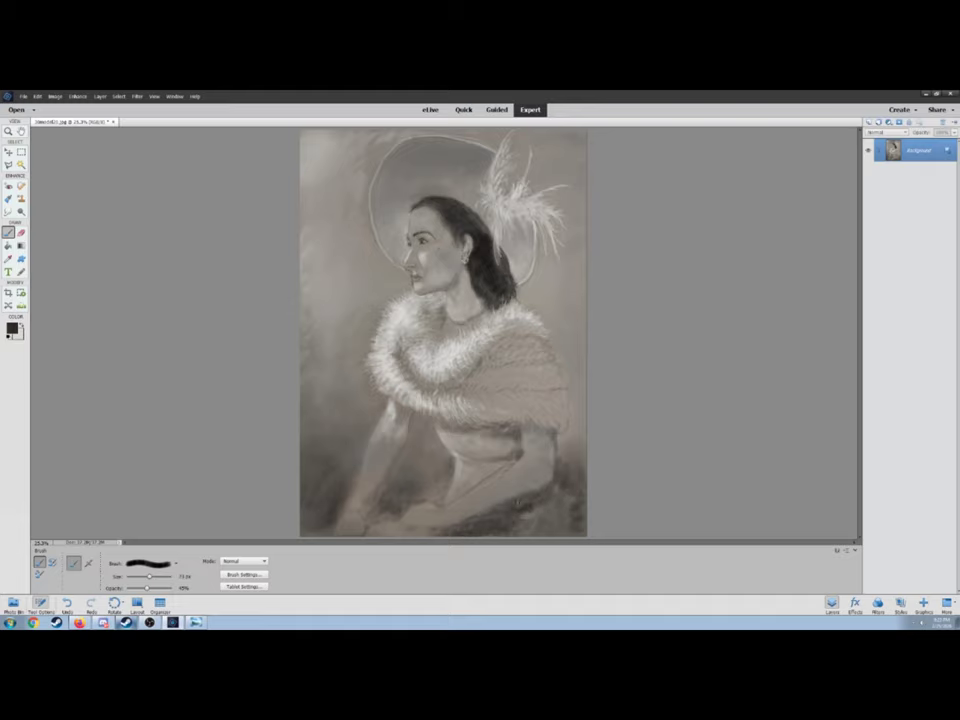
- Select the painting with the Rectangular Marquee and copy it into a new document
{"action": "key", "text": "m"}
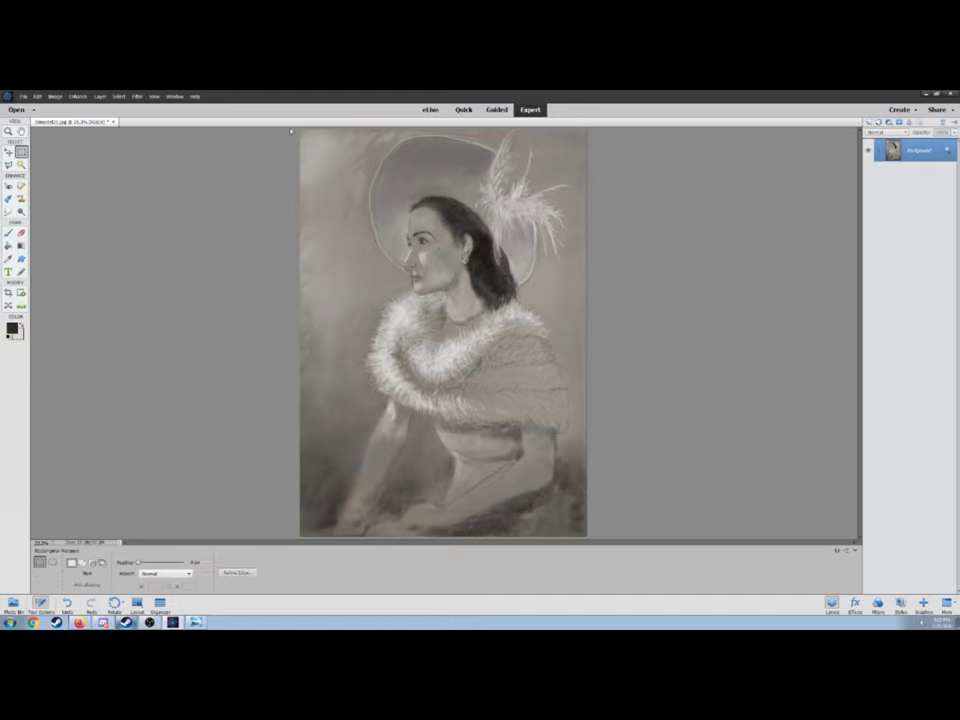
{"action": "key", "text": "ctrl+shift+s"}
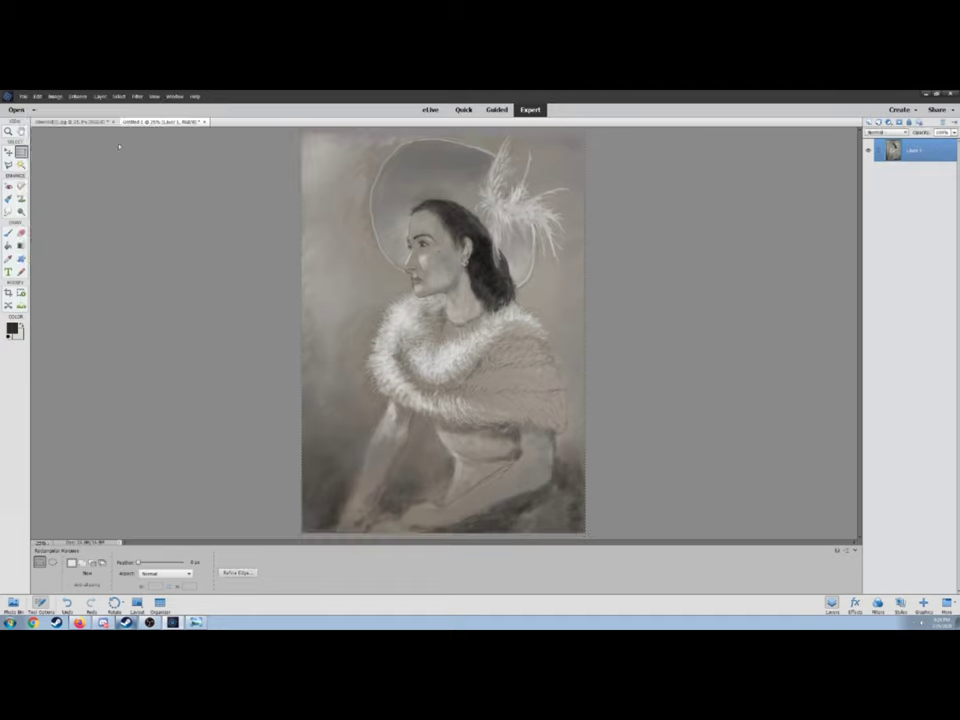
{"action": "type", "text": "3Dmodel14"}
{"action": "key", "text": "Return"}
- Brighten the fur collar with a large near-white brush at 45% opacity and soften it with a smaller Smudge brush
{"action": "key", "text": "b"}
{"action": "key", "text": "bracketright"}
{"action": "key", "text": "bracketright"}
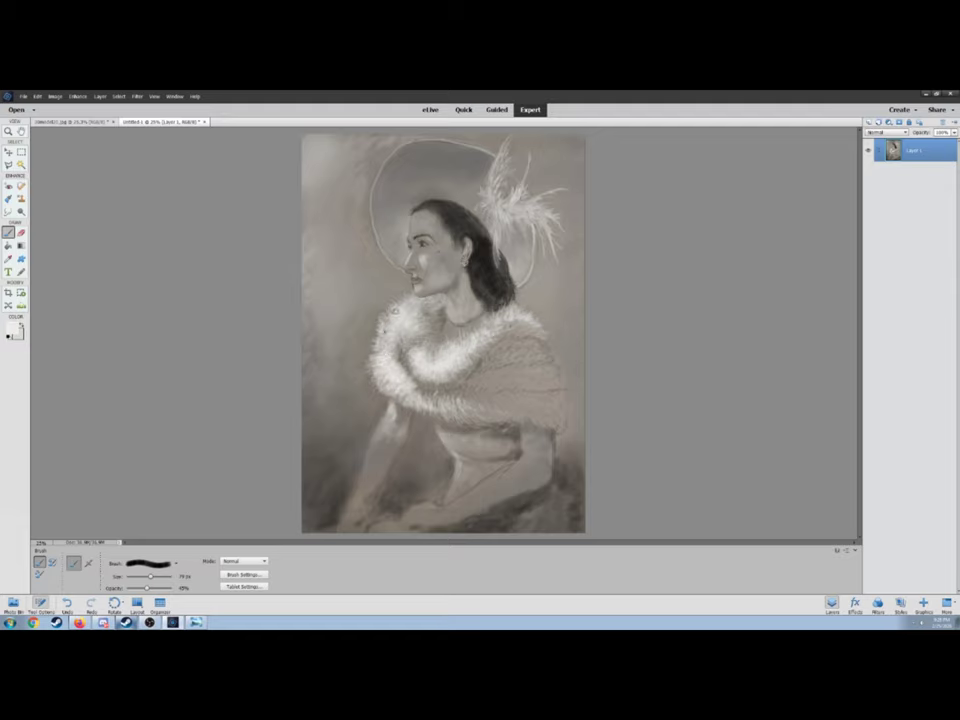
{"action": "key", "text": "r"}
{"action": "key", "text": "bracketleft"}
{"action": "key", "text": "bracketleft"}
{"action": "key", "text": "bracketleft"}
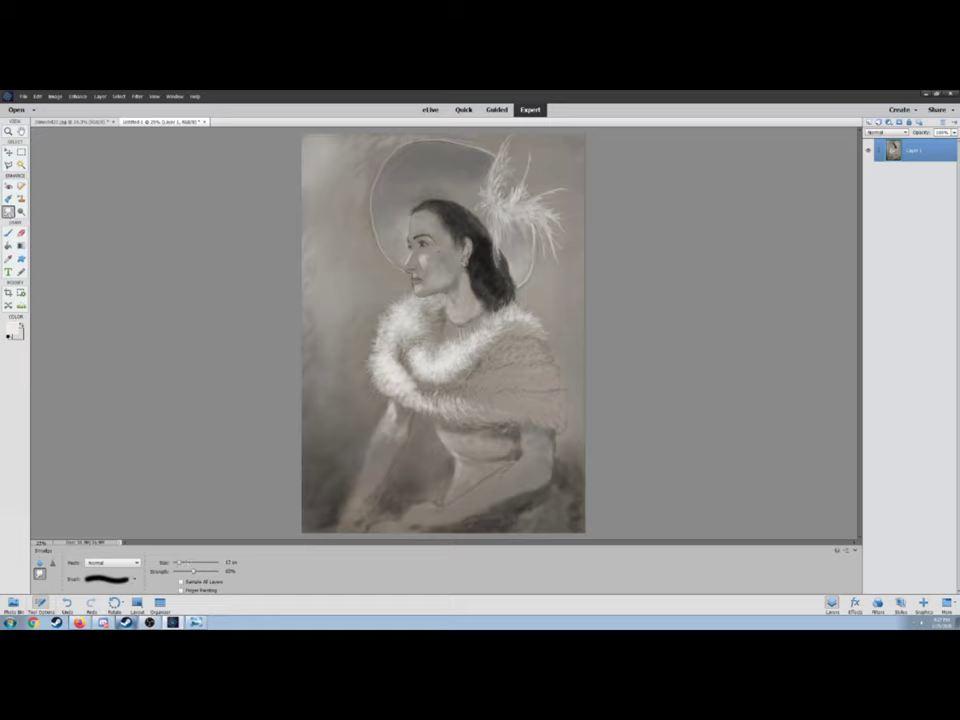
- Blend the background beside the figure with large low-opacity brushes, using dark gray and a near-white tone
{"action": "key", "text": "b"}
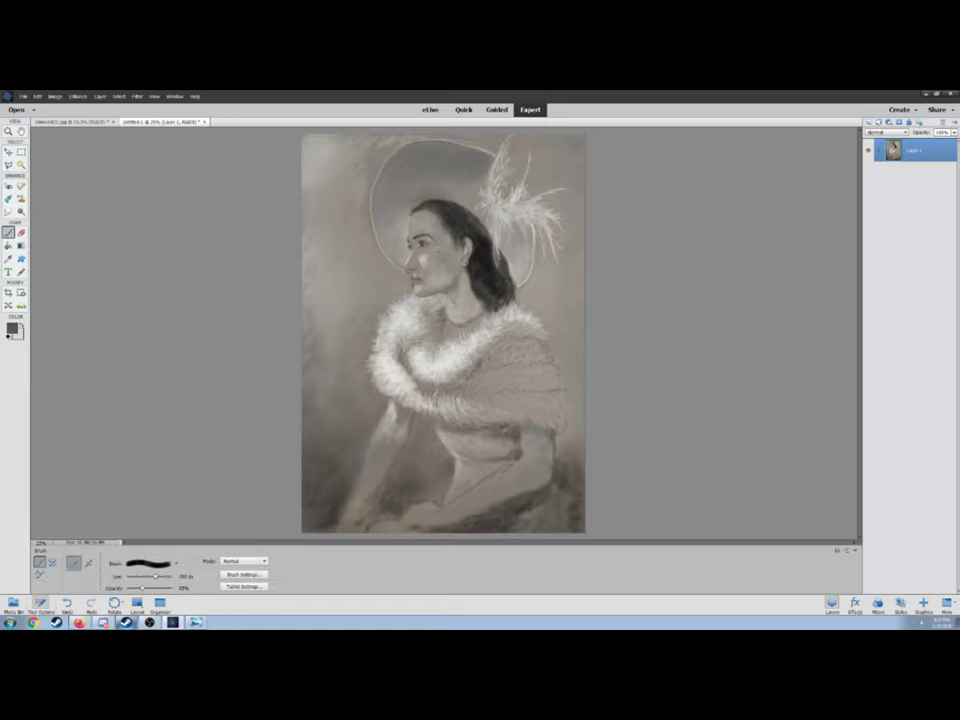
{"action": "key", "text": "bracketright"}
{"action": "key", "text": "bracketright"}
{"action": "key", "text": "bracketright"}
{"action": "key", "text": "bracketright"}
{"action": "key", "text": "bracketleft"}
{"action": "key", "text": "bracketleft"}
{"action": "key", "text": "bracketleft"}
{"action": "key", "text": "bracketleft"}
{"action": "key", "text": "bracketright"}
{"action": "key", "text": "bracketright"}
{"action": "key", "text": "bracketright"}
{"action": "key", "text": "bracketright"}
{"action": "key", "text": "alt"}
{"action": "key", "text": "alt"}
{"action": "left_click", "coordinate": [840, 402]}
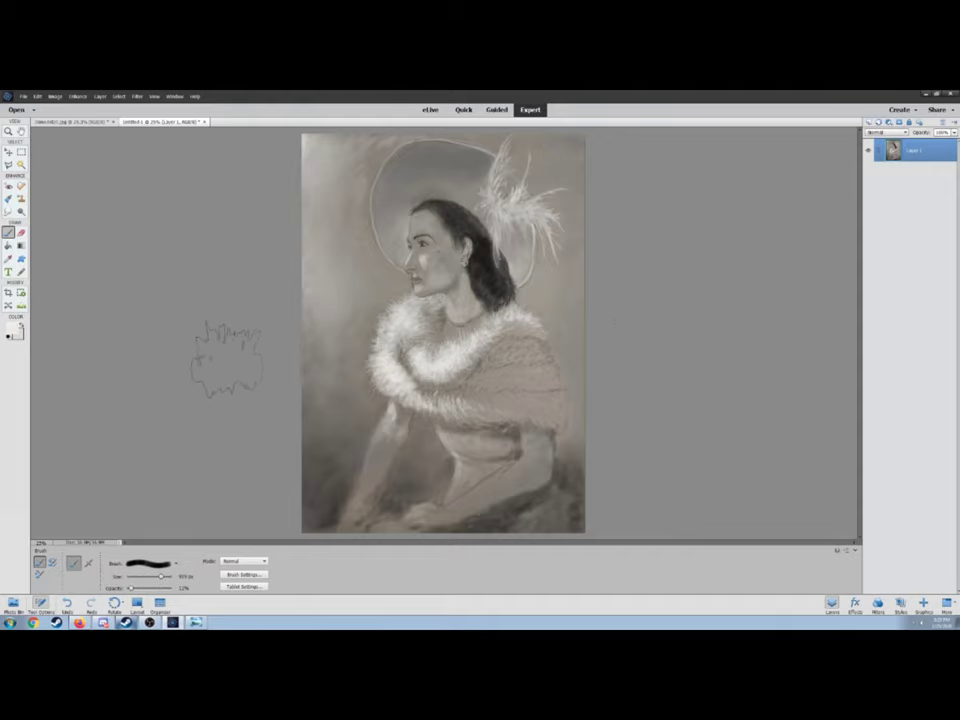
- Smooth the background left of the hat with sampled light gray and a smaller brush, varying the opacity
{"action": "left_click_drag", "start_coordinate": [161, 578], "coordinate": [156, 578]}
{"action": "left_click", "coordinate": [343, 186], "text": "alt"}
{"action": "key", "text": "2"}
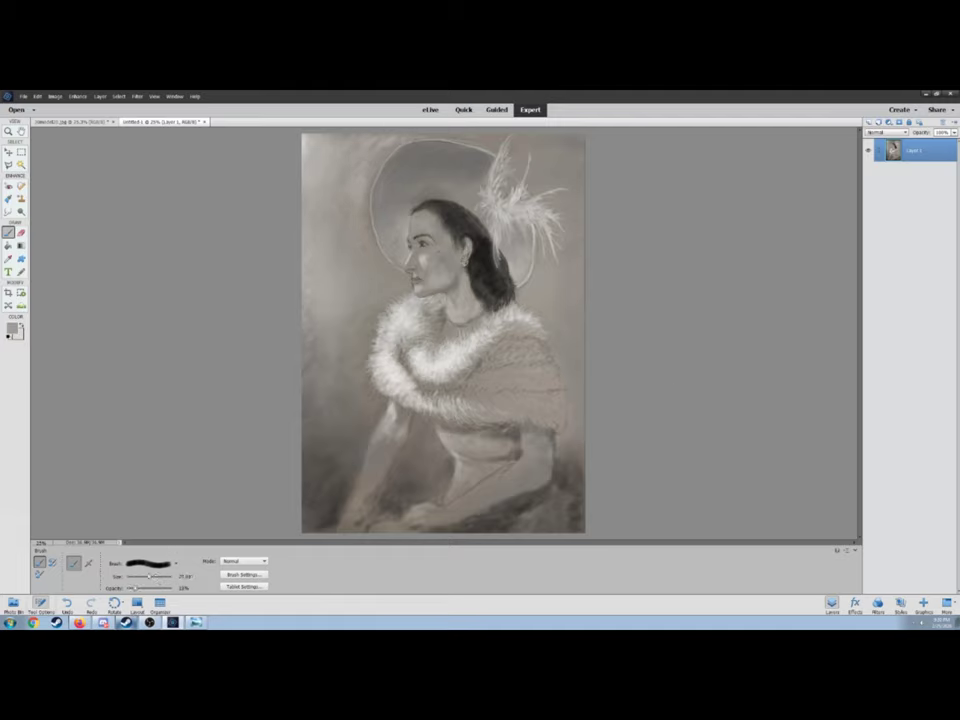
{"action": "key", "text": "bracketright"}
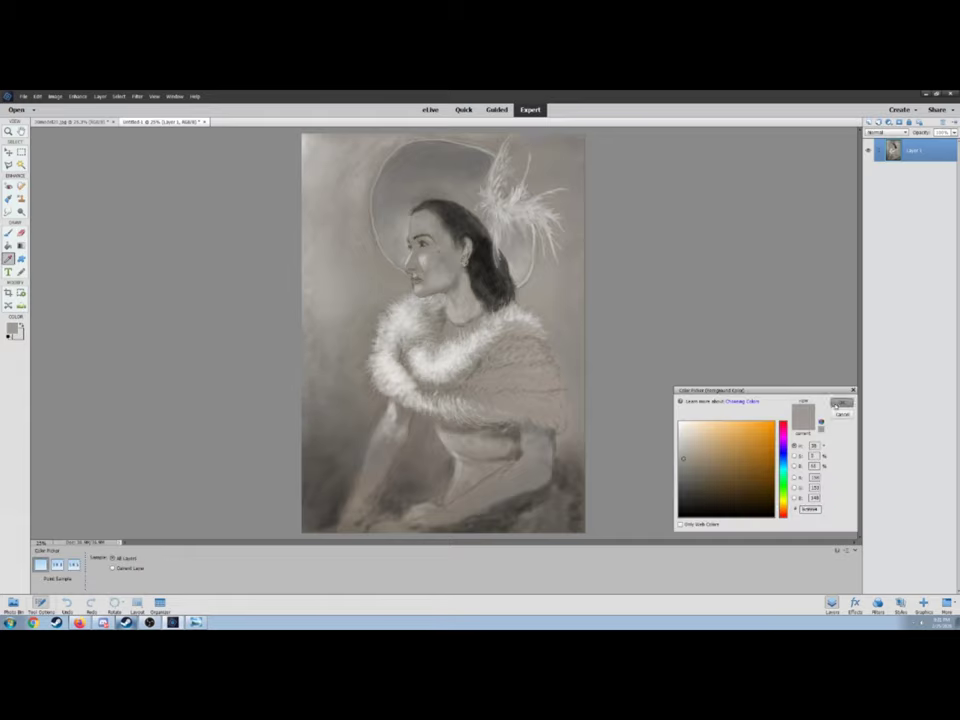
{"action": "left_click", "coordinate": [837, 404]}
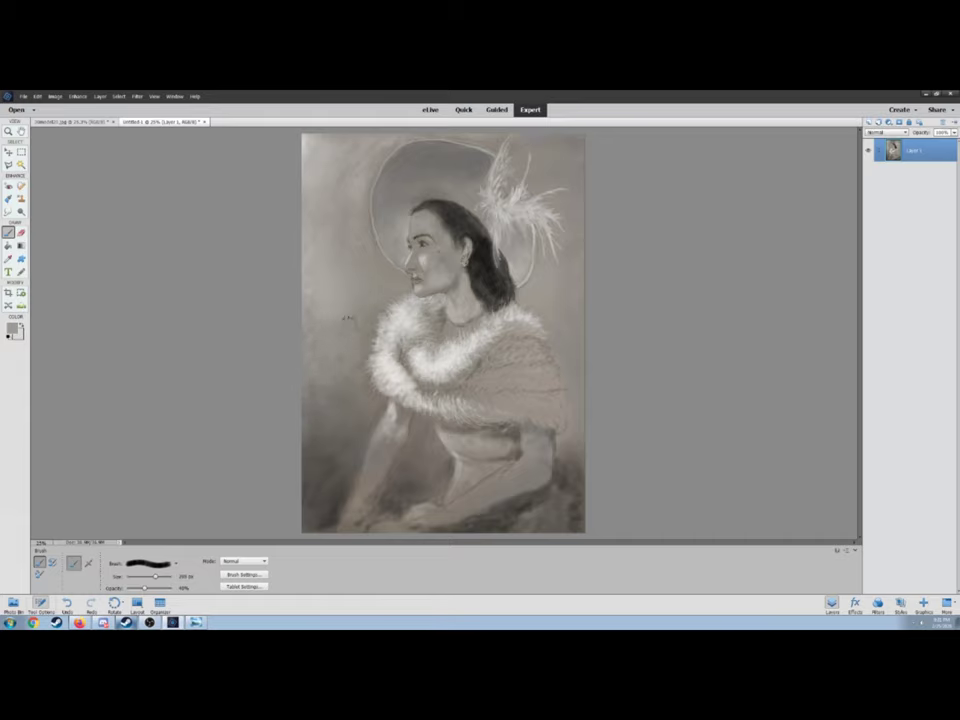
- Shade the folds and outer edge of the fur stole with sampled dark gray, progressively reducing the brush size
{"action": "key", "text": "bracketleft"}
{"action": "key", "text": "bracketleft"}
{"action": "key", "text": "bracketleft"}
{"action": "key", "text": "bracketleft"}
{"action": "key", "text": "bracketleft"}
{"action": "key", "text": "bracketleft"}
{"action": "key", "text": "bracketleft"}
{"action": "key", "text": "bracketleft"}
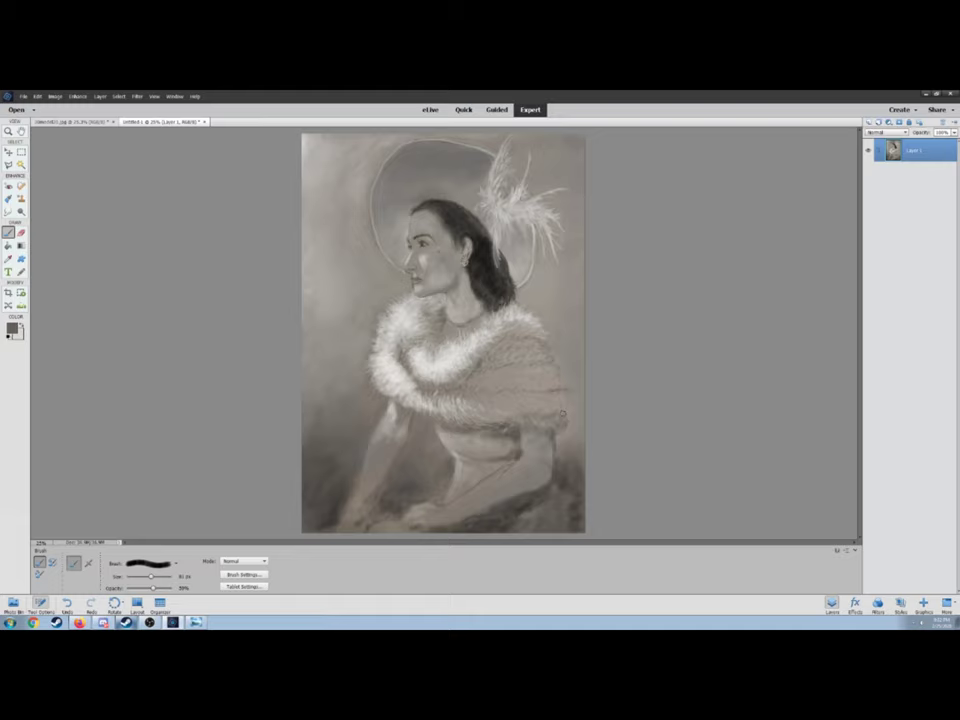
{"action": "key", "text": "bracketleft"}
{"action": "key", "text": "bracketleft"}
{"action": "key", "text": "bracketleft"}
{"action": "key", "text": "bracketleft"}
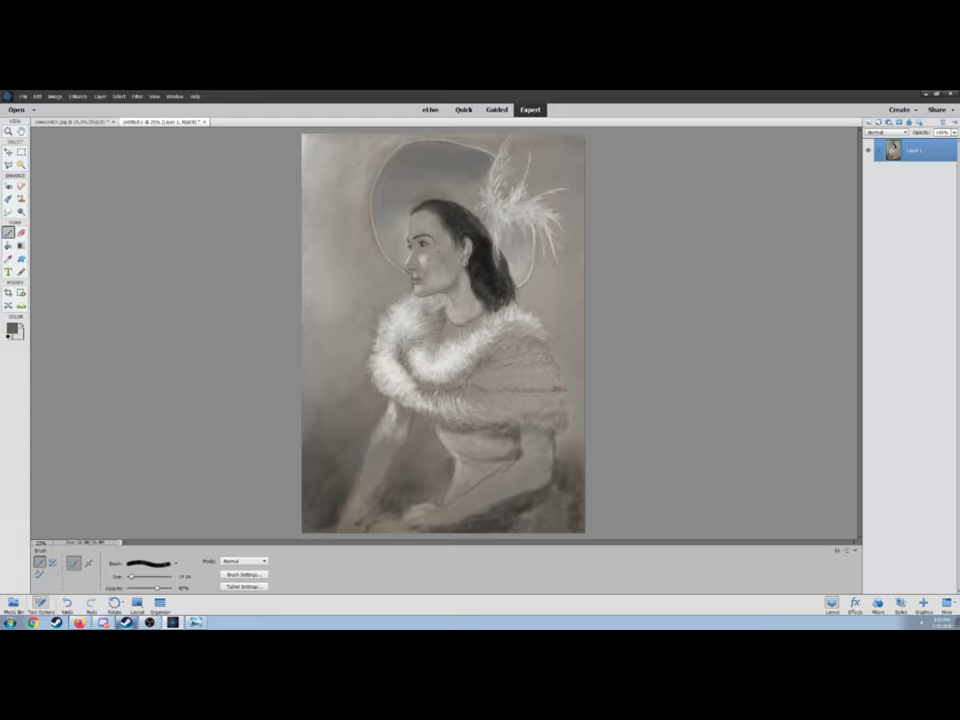
- Deepen the shadows beneath the stole and on the dress with a near-black brush at high opacity
{"action": "key", "text": "x"}
{"action": "key", "text": "0"}
{"action": "key", "text": "d"}
{"action": "key", "text": "bracketright"}
{"action": "key", "text": "bracketright"}
{"action": "key", "text": "bracketright"}
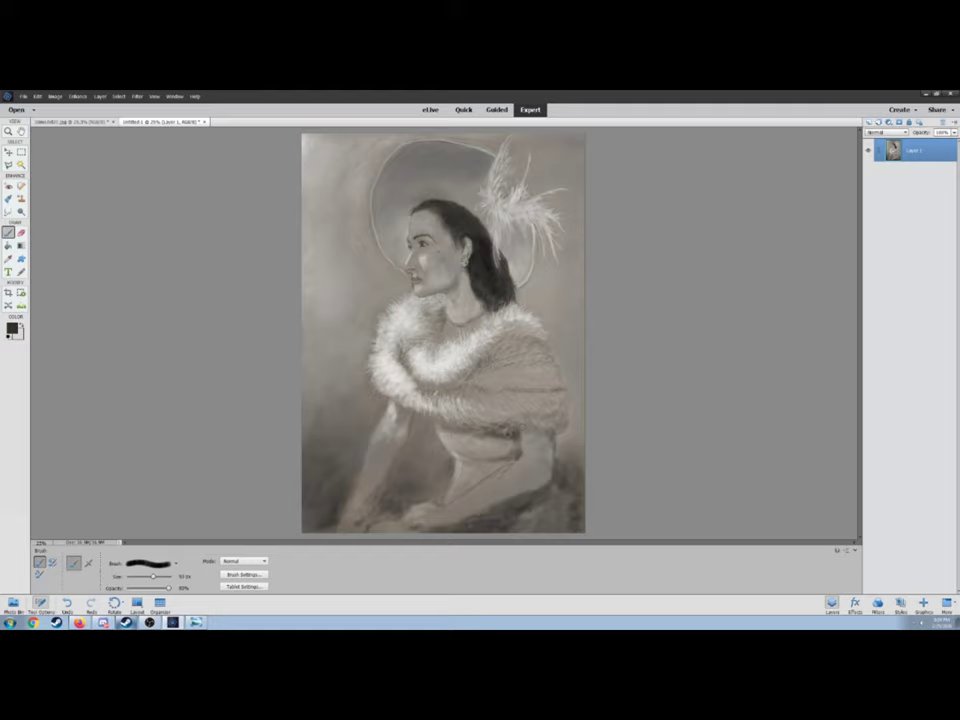
- Darken the lower background beside the arm with dark gray at 18% opacity, enlarging the brush
{"action": "key", "text": "bracketleft"}
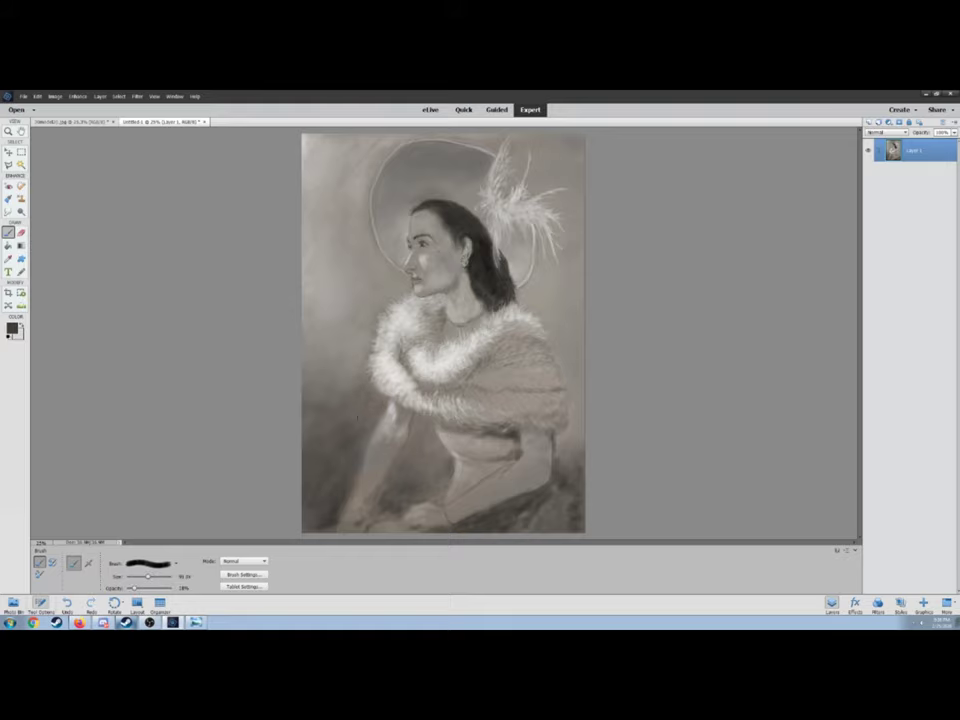
{"action": "key", "text": "bracketright"}
{"action": "key", "text": "bracketright"}
{"action": "key", "text": "bracketright"}
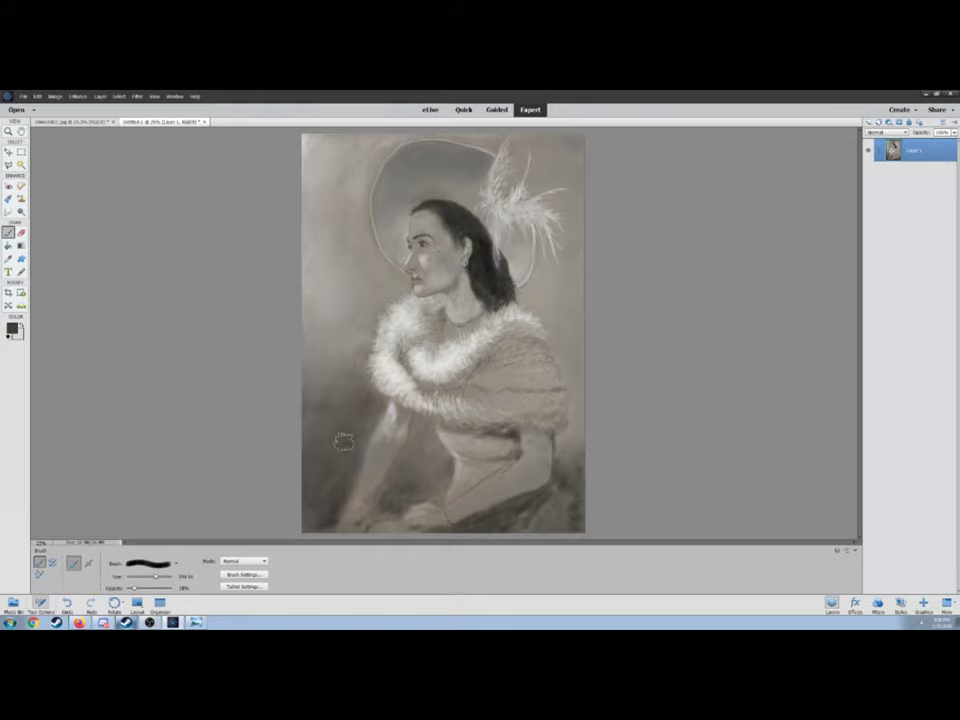
- Save the painting as a JPEG named 30model22
{"action": "key", "text": "alt+f"}
{"action": "key", "text": "a"}
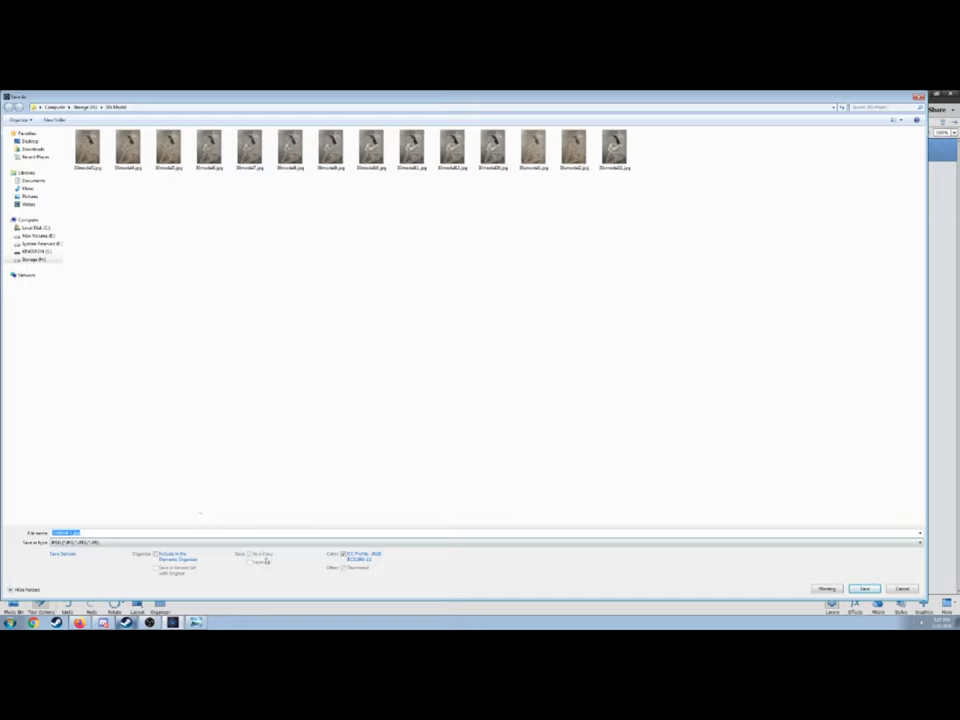
{"action": "type", "text": "30model22"}
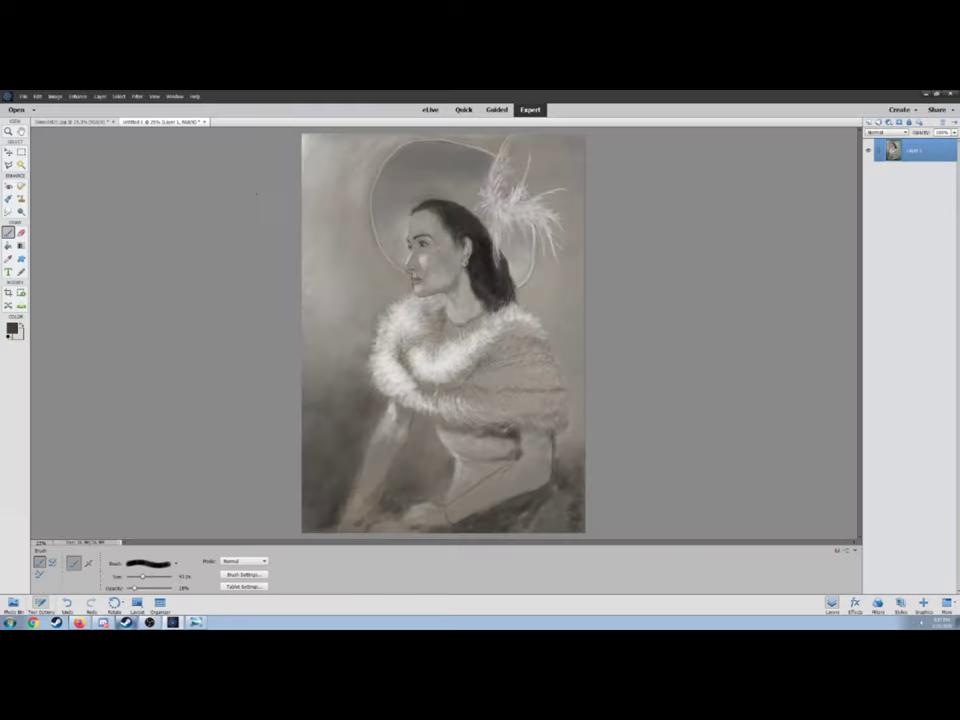
- Duplicate the painting layer, raise its saturation with Hue/Saturation, lower the duplicate's opacity and merge it down
{"action": "key", "text": "ctrl+j"}
{"action": "key", "text": "ctrl+u"}
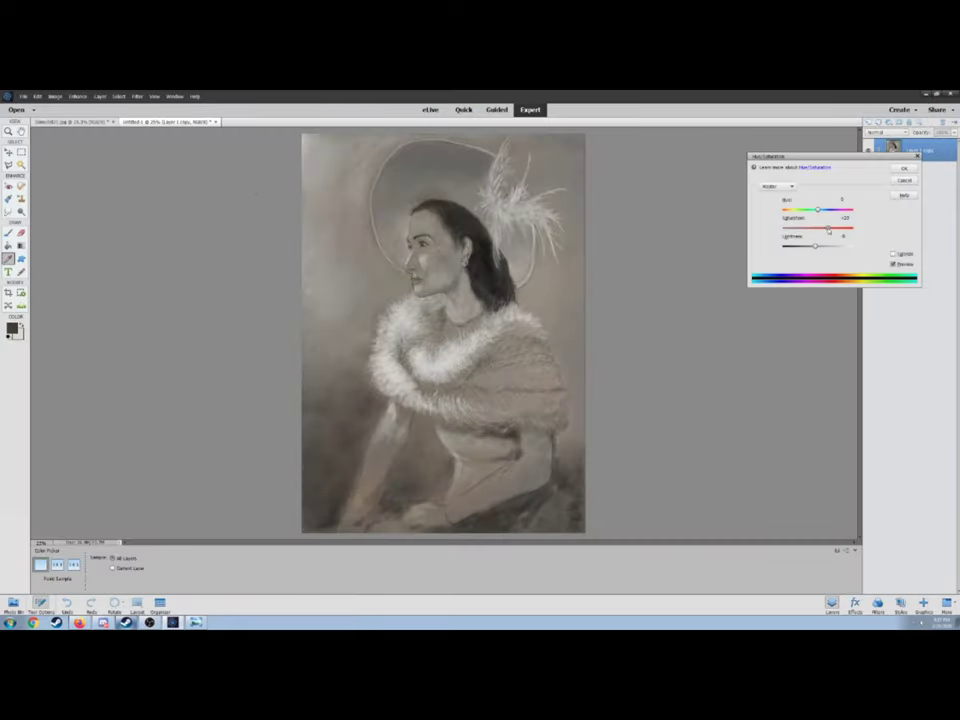
{"action": "key", "text": "alt+o"}
{"action": "key", "text": "Return"}
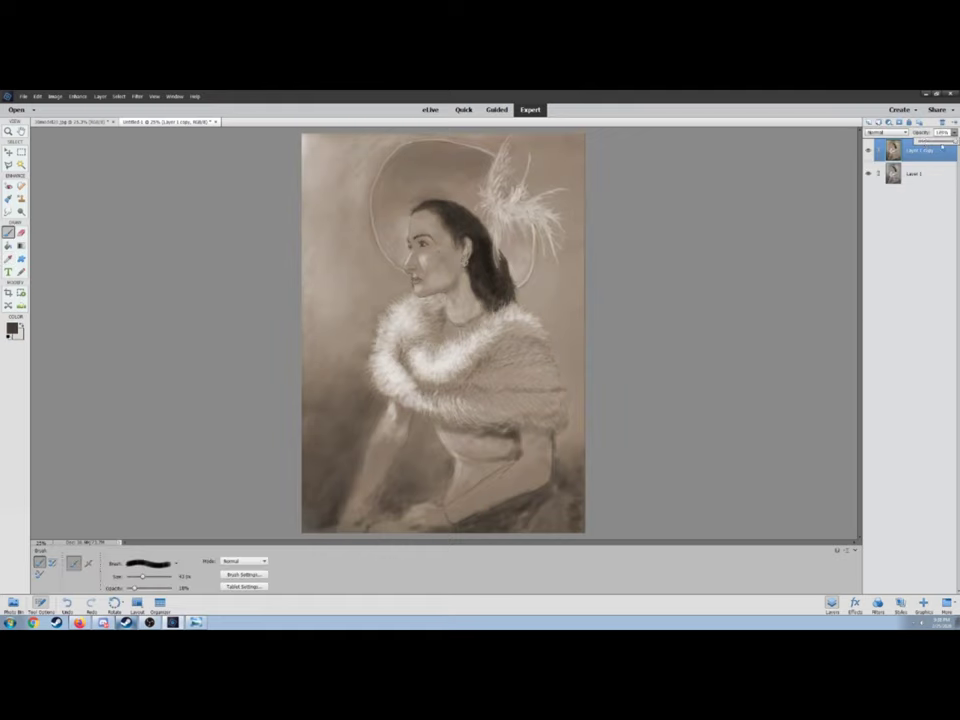
{"action": "key", "text": "ctrl+e"}
- Try a large soft brush stroke over the background in front of the face on a new layer
{"action": "key", "text": "m"}
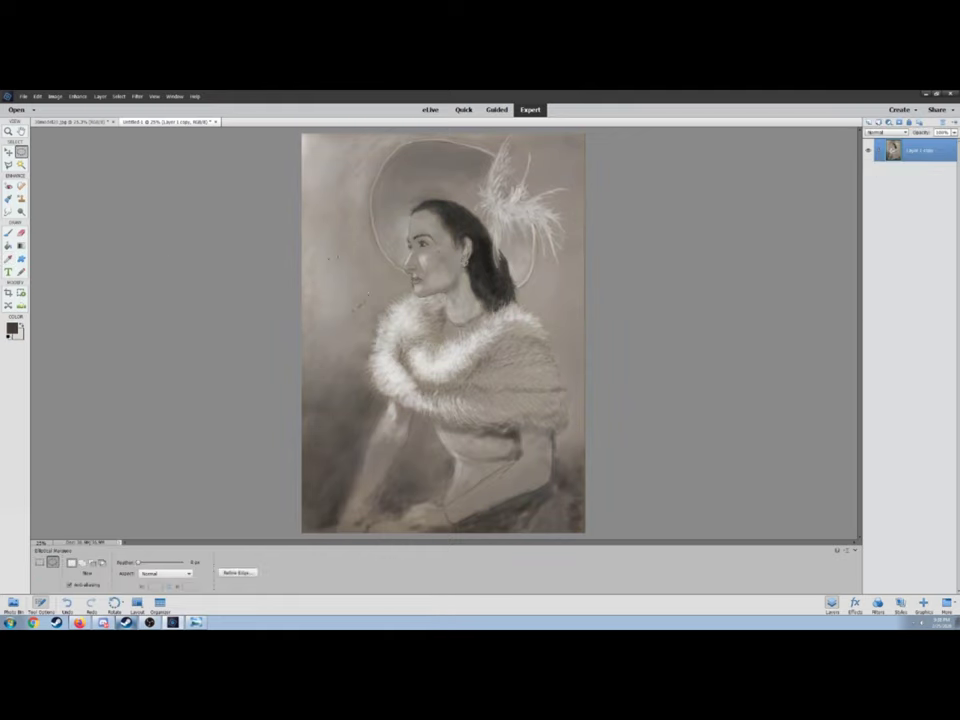
{"action": "key", "text": "ctrl+shift+alt+n"}
{"action": "key", "text": "b"}
{"action": "left_click_drag", "start_coordinate": [320, 255], "coordinate": [340, 283]}
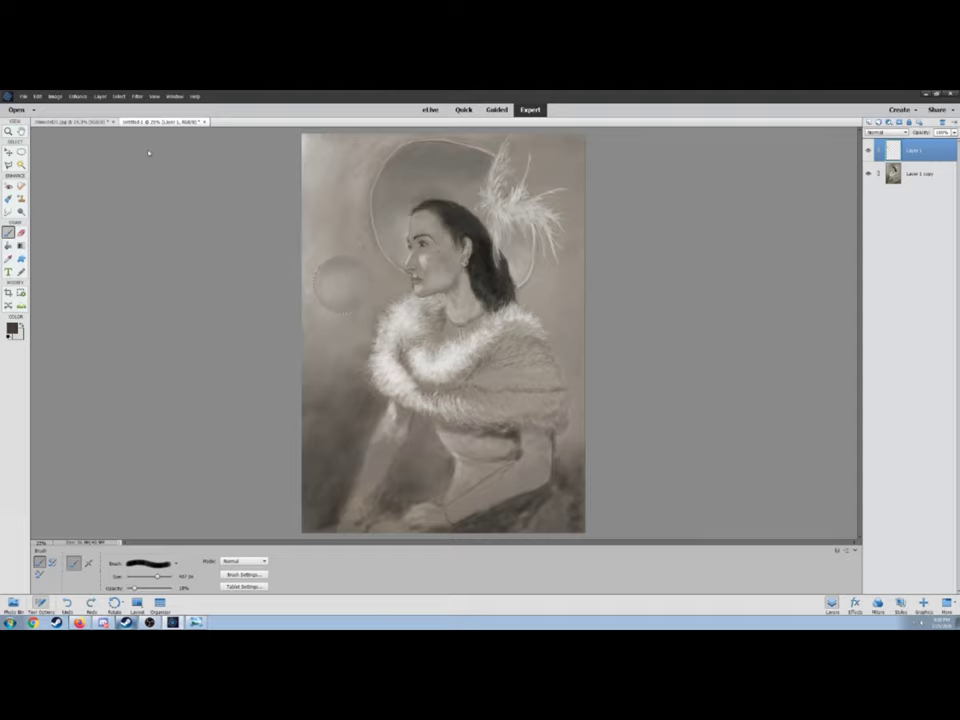
{"action": "key", "text": "ctrl+z"}
{"action": "key", "text": "ctrl+z"}
- Apply a filter to a duplicate of the painting layer, lower its opacity to 9% and merge it down
{"action": "left_click", "coordinate": [100, 96]}
{"action": "left_click", "coordinate": [120, 124]}
{"action": "key", "text": "Return"}
{"action": "left_click", "coordinate": [137, 96]}
{"action": "left_click", "coordinate": [165, 126]}
{"action": "left_click_drag", "start_coordinate": [911, 157], "coordinate": [870, 161]}
{"action": "key", "text": "Escape"}
{"action": "left_click_drag", "start_coordinate": [936, 141], "coordinate": [921, 141]}
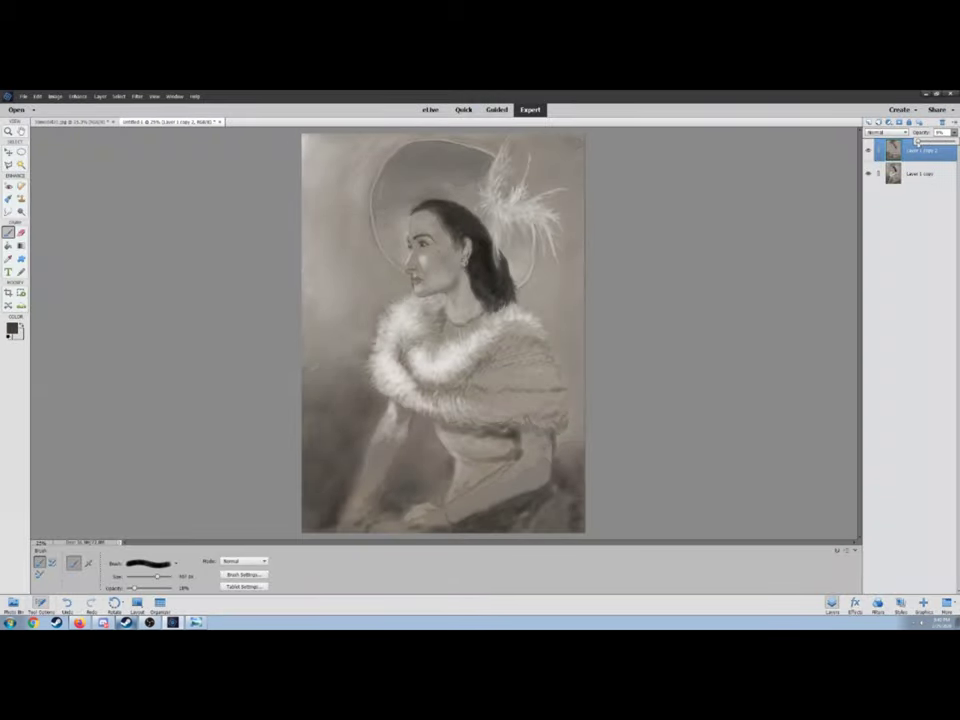
{"action": "left_click", "coordinate": [100, 96]}
{"action": "left_click", "coordinate": [130, 170]}
{"action": "key", "text": "ctrl+z"}
- Recolor a duplicate layer with Hue/Saturation, blend it in Multiply mode at 27% opacity and merge it down
{"action": "left_click", "coordinate": [55, 96]}
{"action": "left_click", "coordinate": [146, 162]}
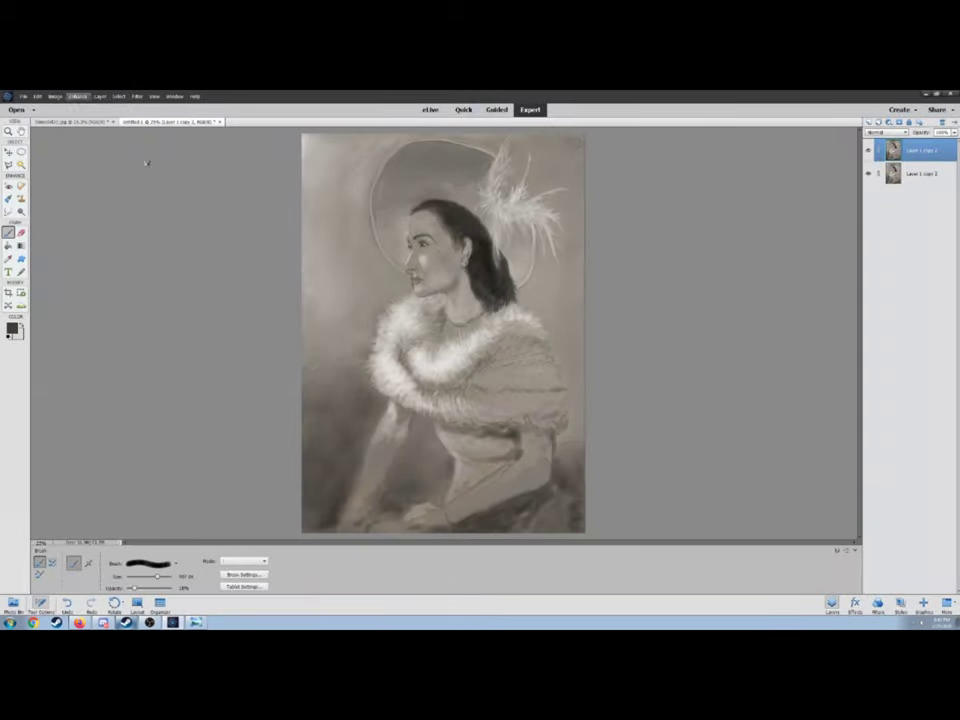
{"action": "key", "text": "e"}
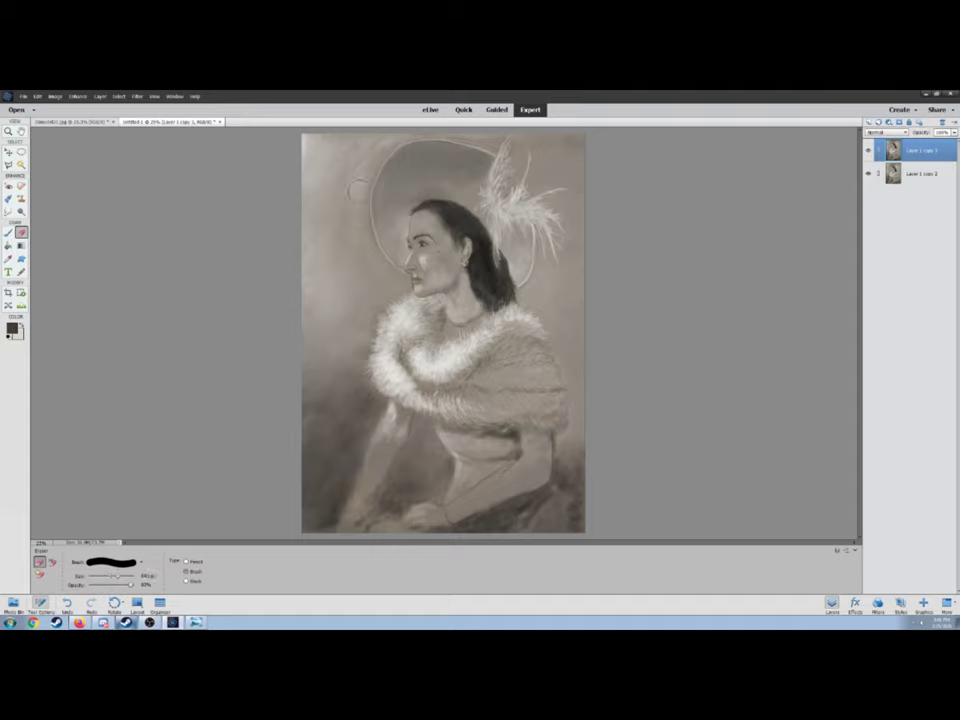
{"action": "key", "text": "ctrl+u"}
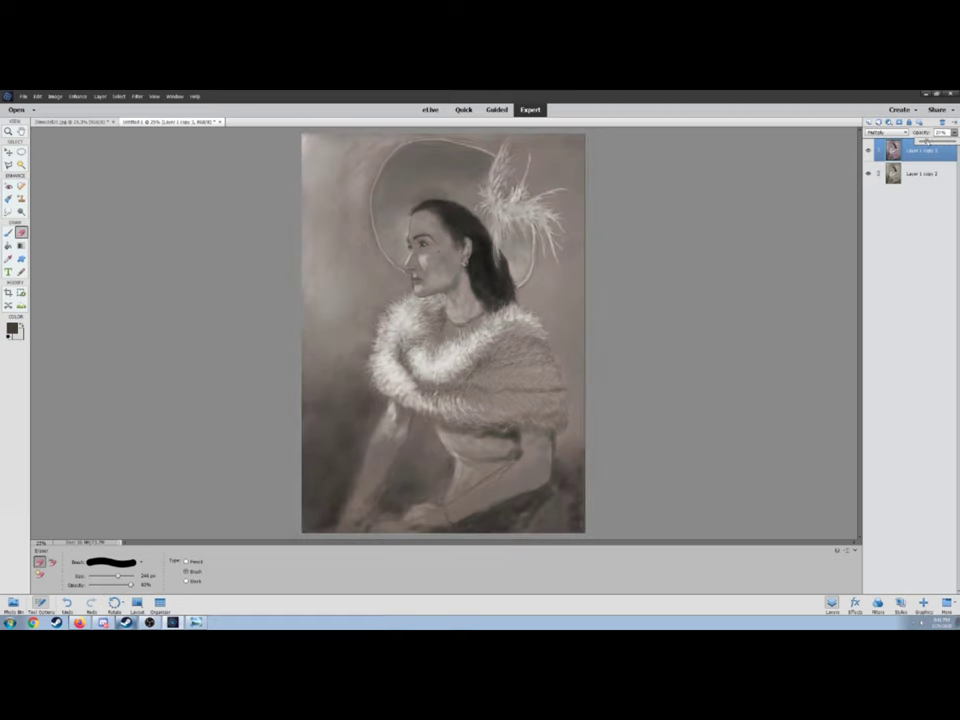
{"action": "key", "text": "ctrl+e"}
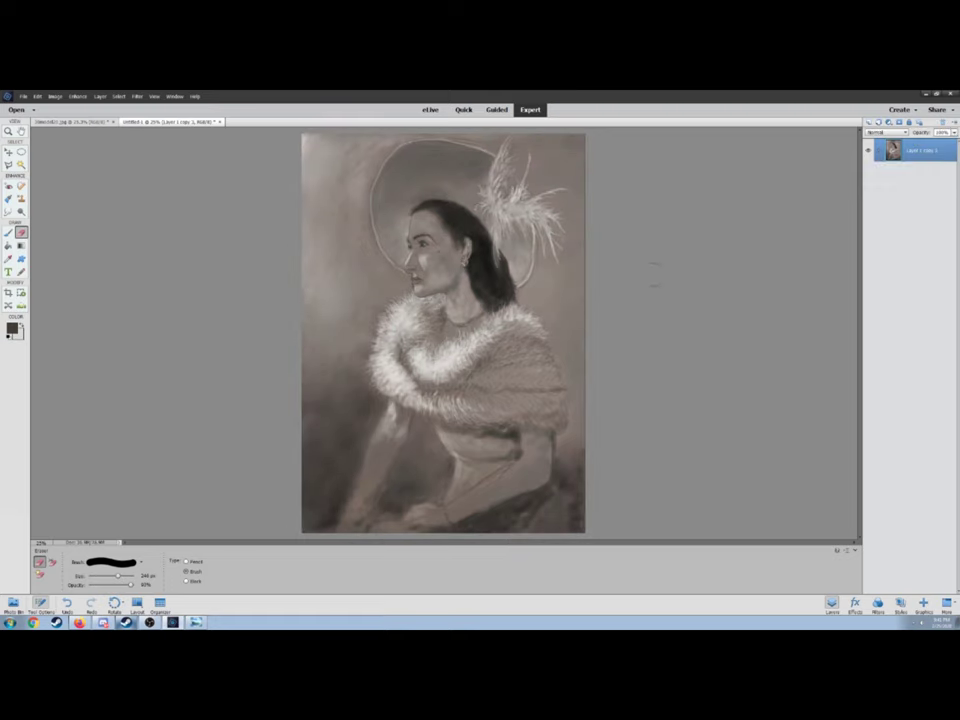
- Darken the lower background and the creases around the resting hand with a near-black brush at 47% opacity
{"action": "key", "text": "b"}
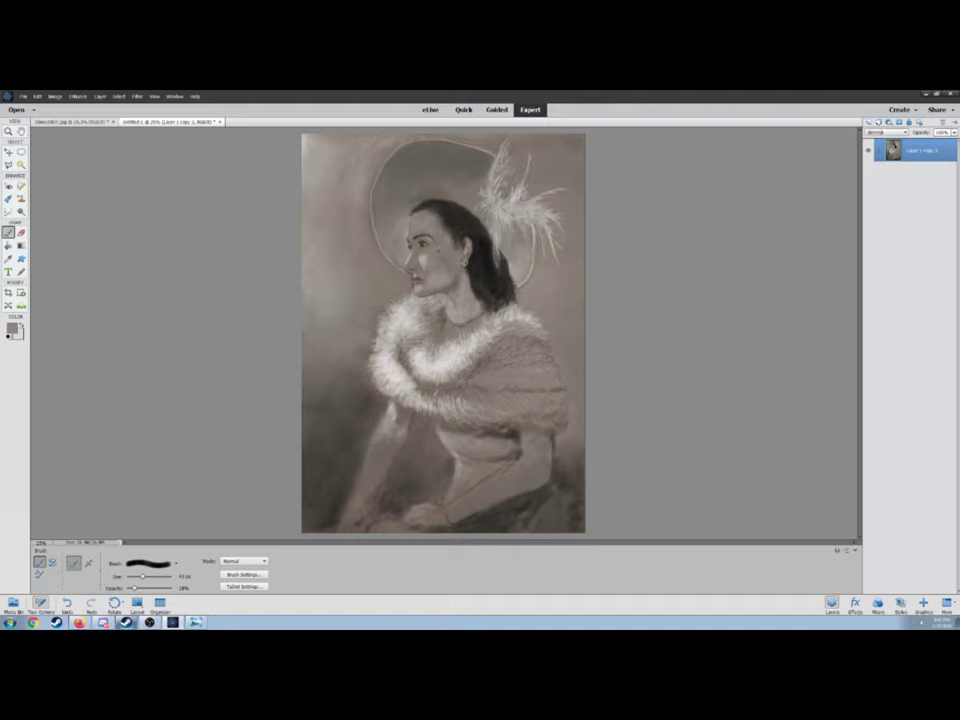
{"action": "key", "text": "d"}
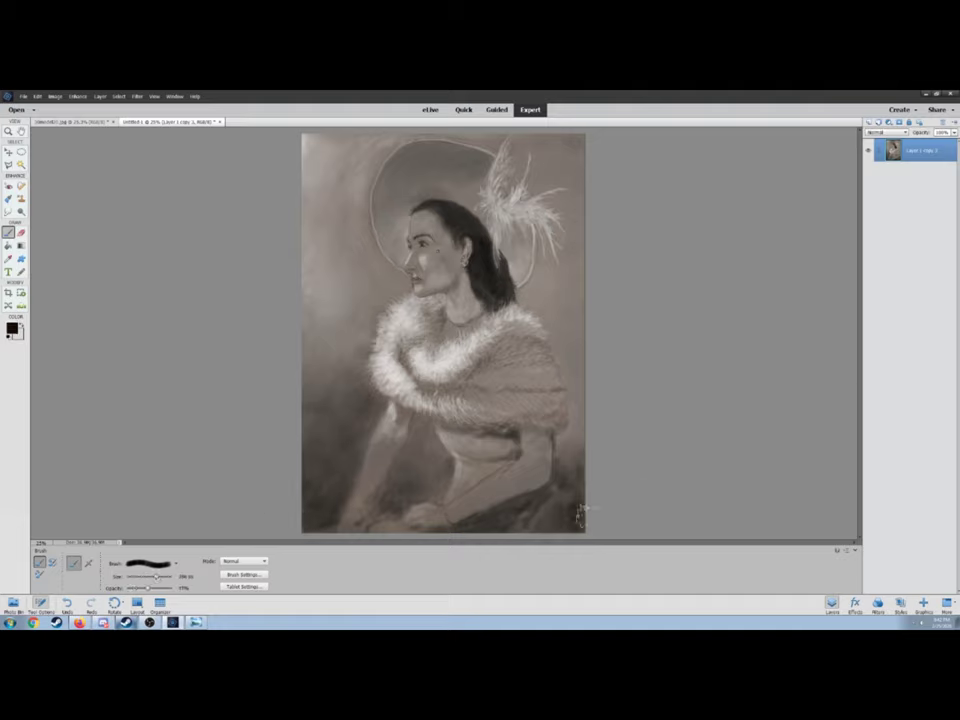
{"action": "left_click_drag", "start_coordinate": [369, 506], "coordinate": [380, 495]}
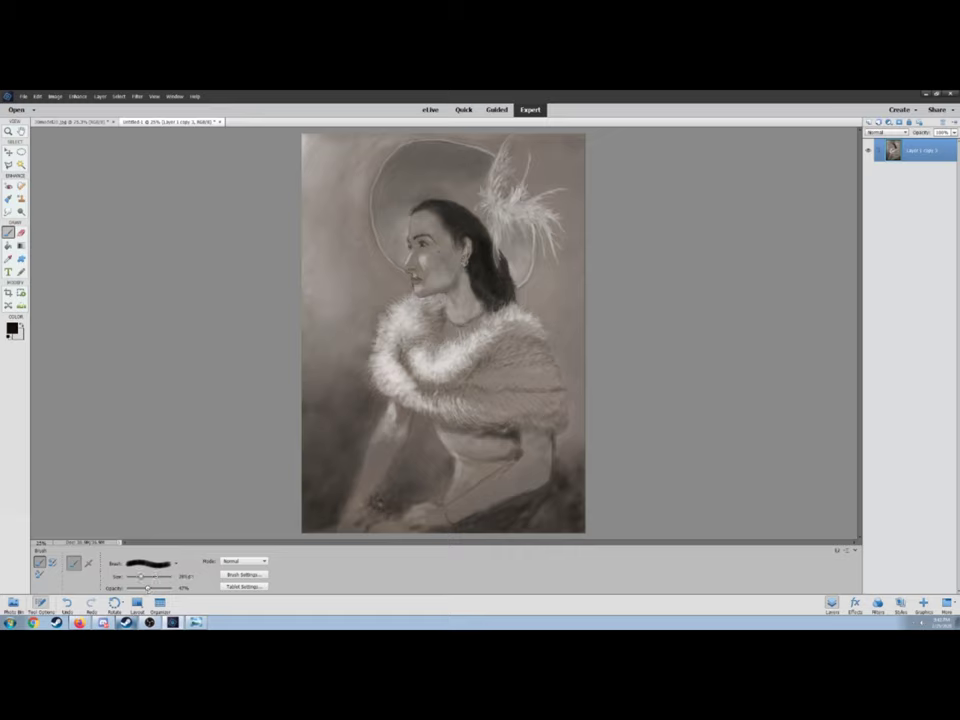
{"action": "left_click_drag", "start_coordinate": [155, 577], "coordinate": [137, 577]}
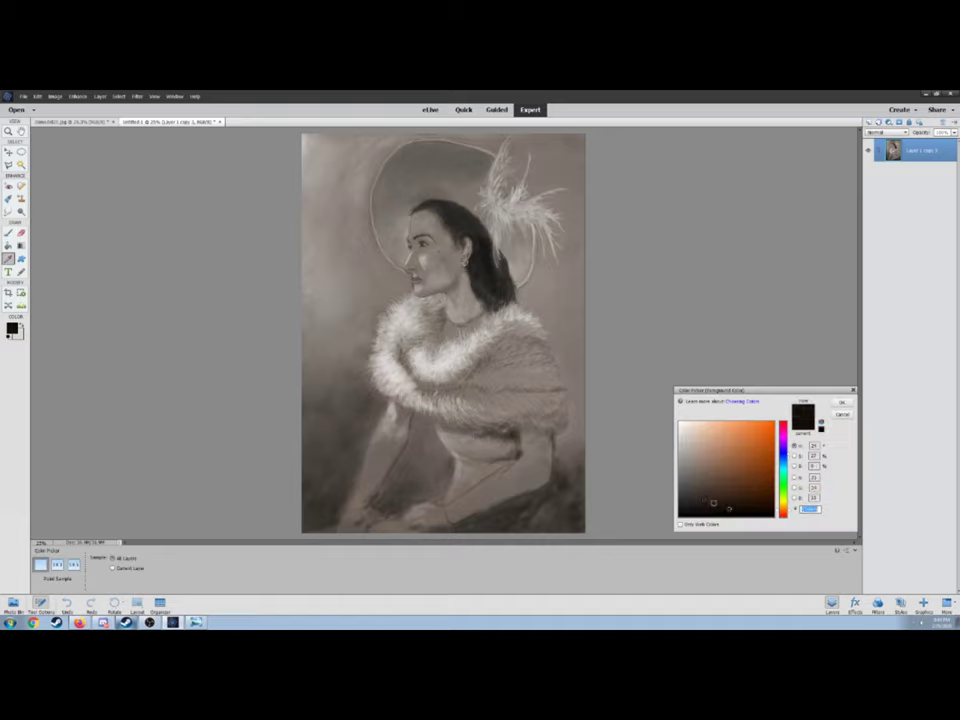
- Shade the arm below the stole and the lower dress with a dark brown, low-opacity brush, varying its size
{"action": "key", "text": "bracketright"}
{"action": "key", "text": "bracketright"}
{"action": "key", "text": "bracketright"}
{"action": "key", "text": "bracketleft"}
{"action": "key", "text": "bracketleft"}
{"action": "key", "text": "bracketleft"}
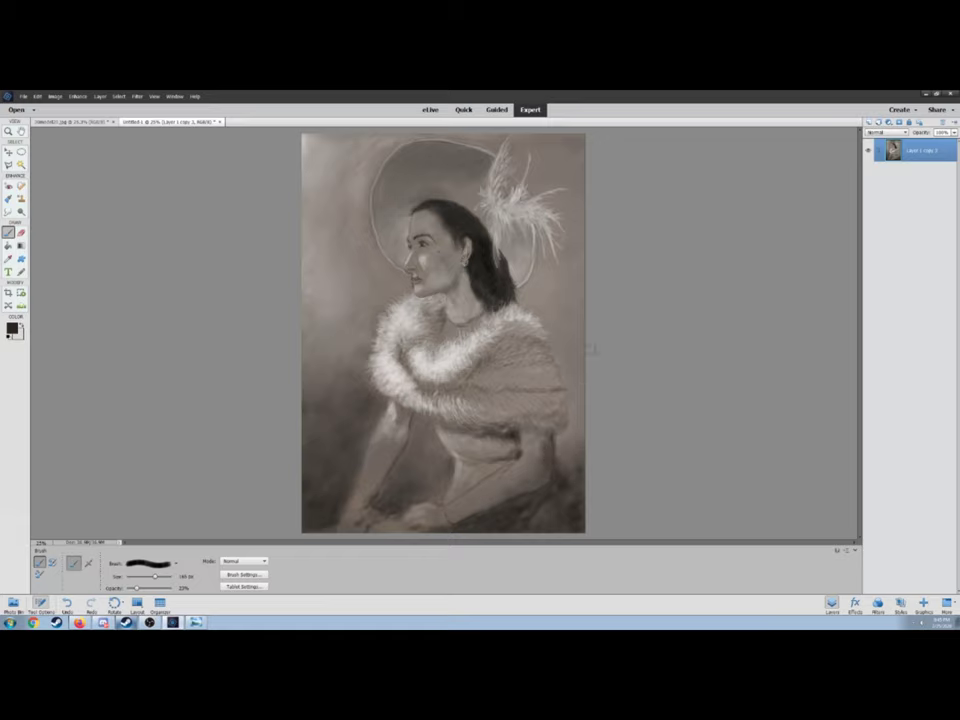
- Save the painting as a JPEG named 30model23
{"action": "left_click", "coordinate": [22, 96]}
{"action": "left_click", "coordinate": [40, 156]}
{"action": "type", "text": "3Dmodel28"}
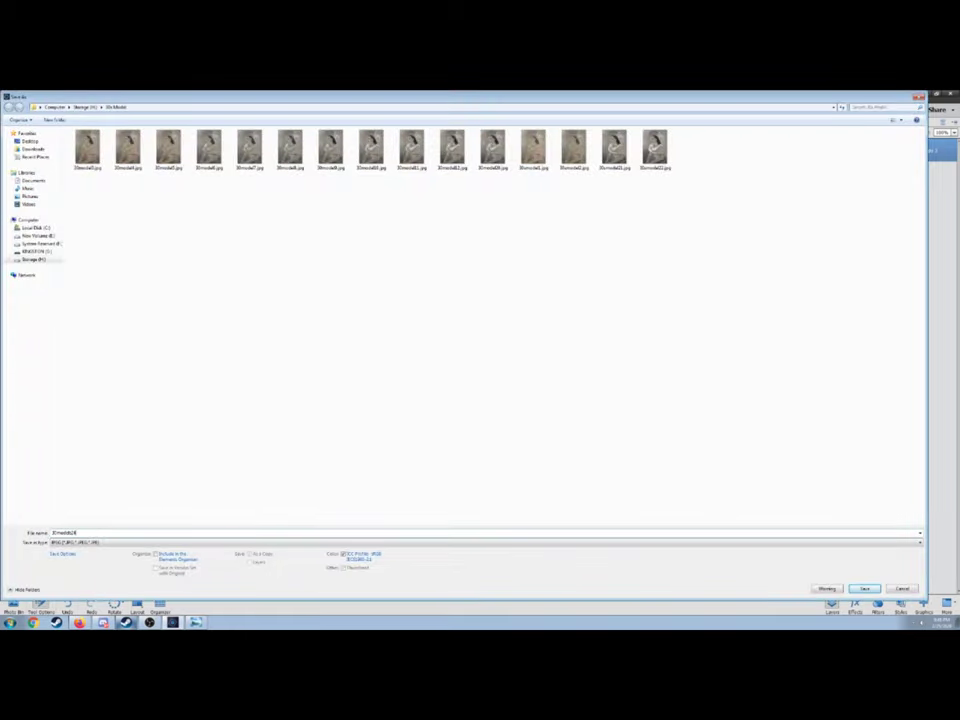
{"action": "key", "text": "Return"}
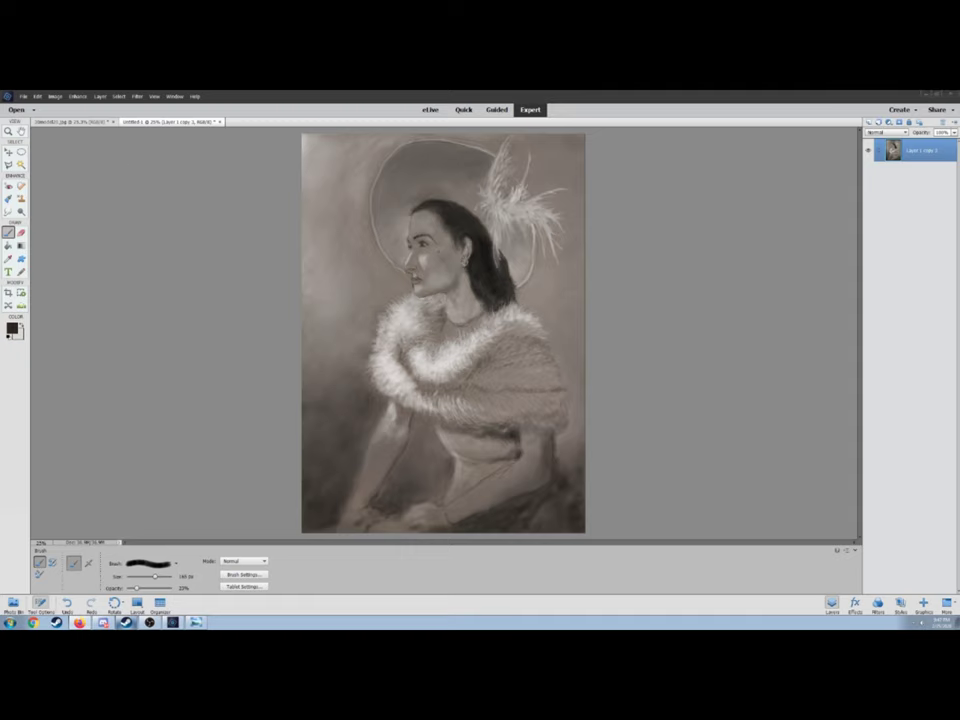
- Soften the hat brim's outline on a duplicate layer using the Smudge tool at 38 px and 40% strength
{"action": "key", "text": "r"}
{"action": "key", "text": "ctrl+j"}
{"action": "key", "text": "ctrl+equal"}
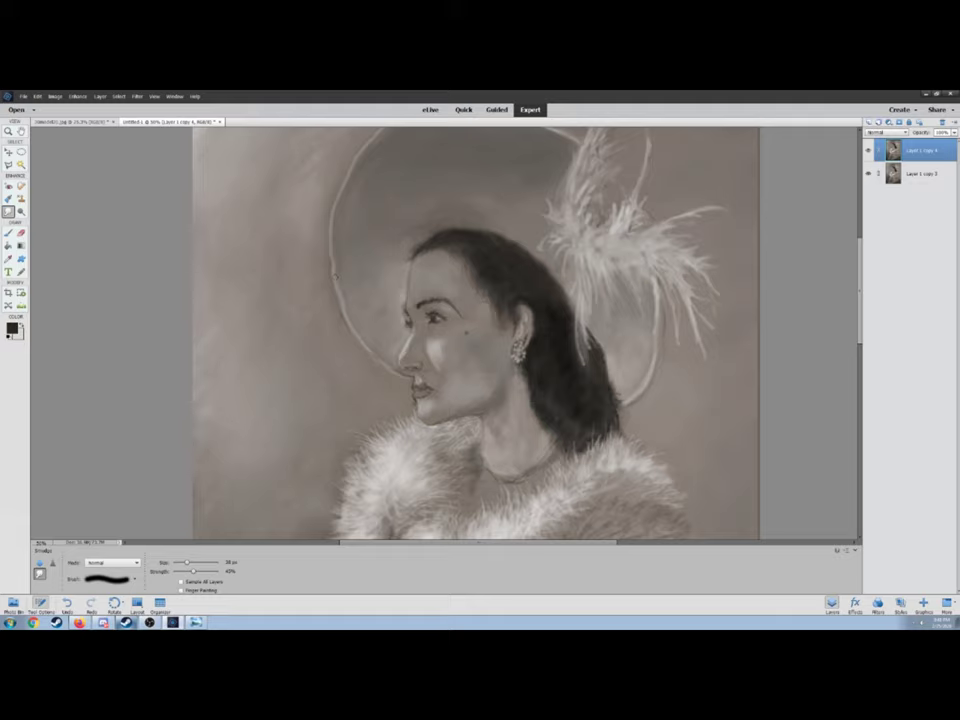
{"action": "scroll", "coordinate": [475, 330], "scroll_direction": "up", "scroll_amount": 1}
{"action": "scroll", "coordinate": [475, 330], "scroll_direction": "up", "scroll_amount": 1}
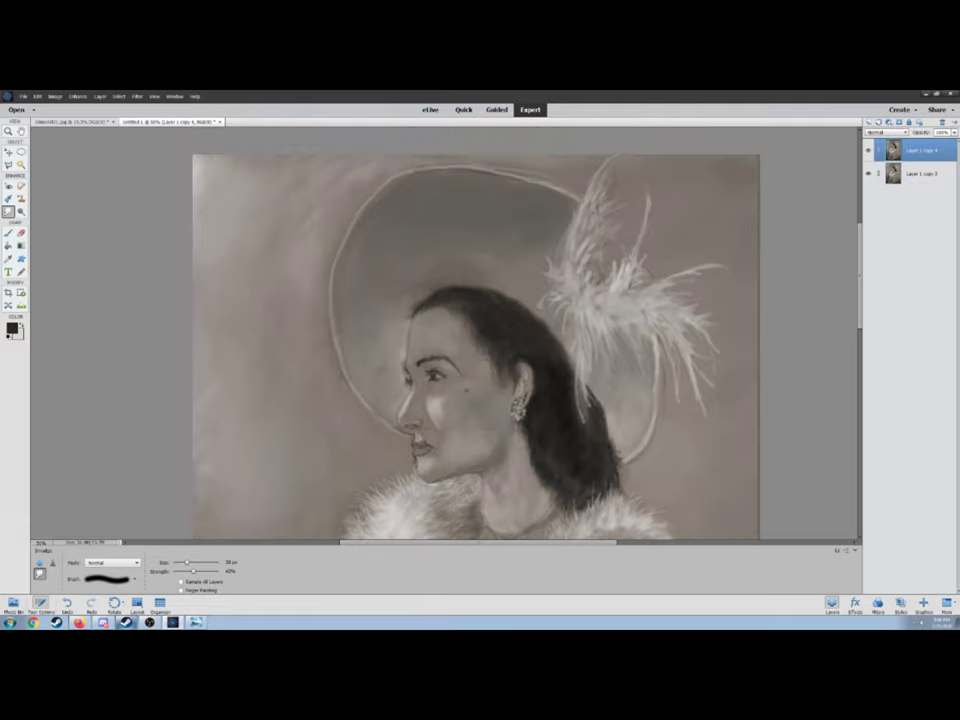
{"action": "scroll", "coordinate": [475, 345], "scroll_direction": "up", "scroll_amount": 1}
{"action": "scroll", "coordinate": [475, 345], "scroll_direction": "down", "scroll_amount": 1}
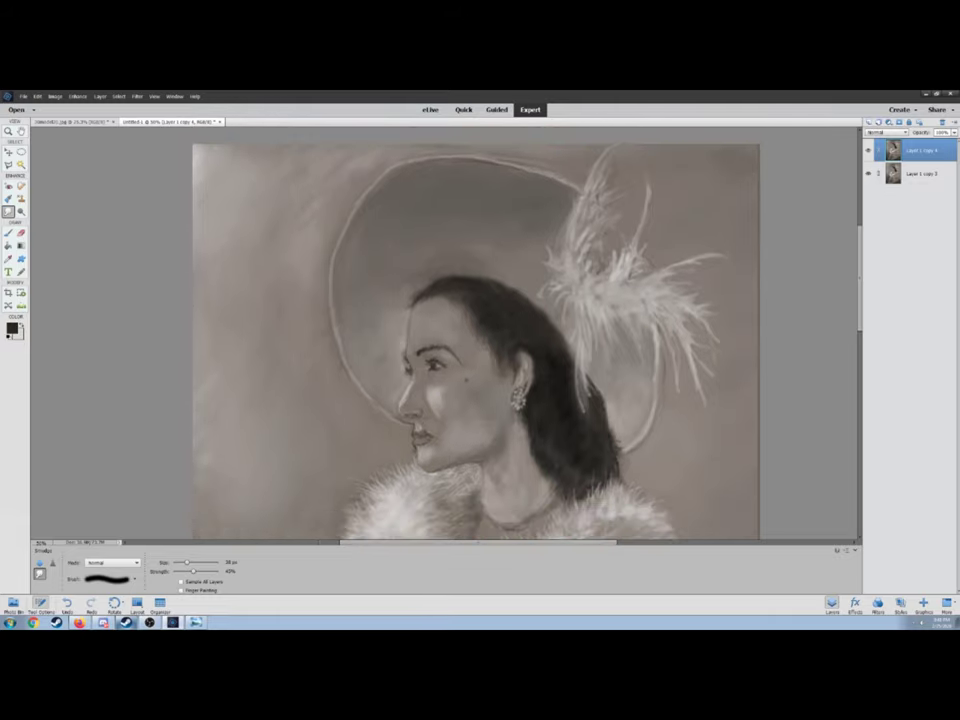
{"action": "key", "text": "z"}
{"action": "key", "text": "ctrl+plus"}
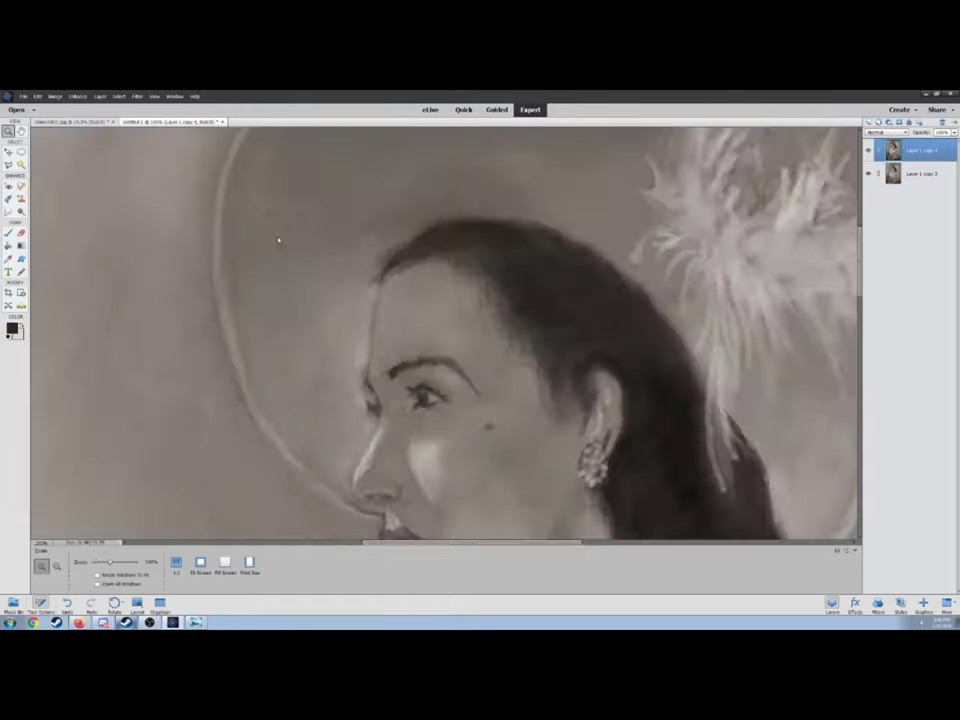
{"action": "key", "text": "ctrl+0"}
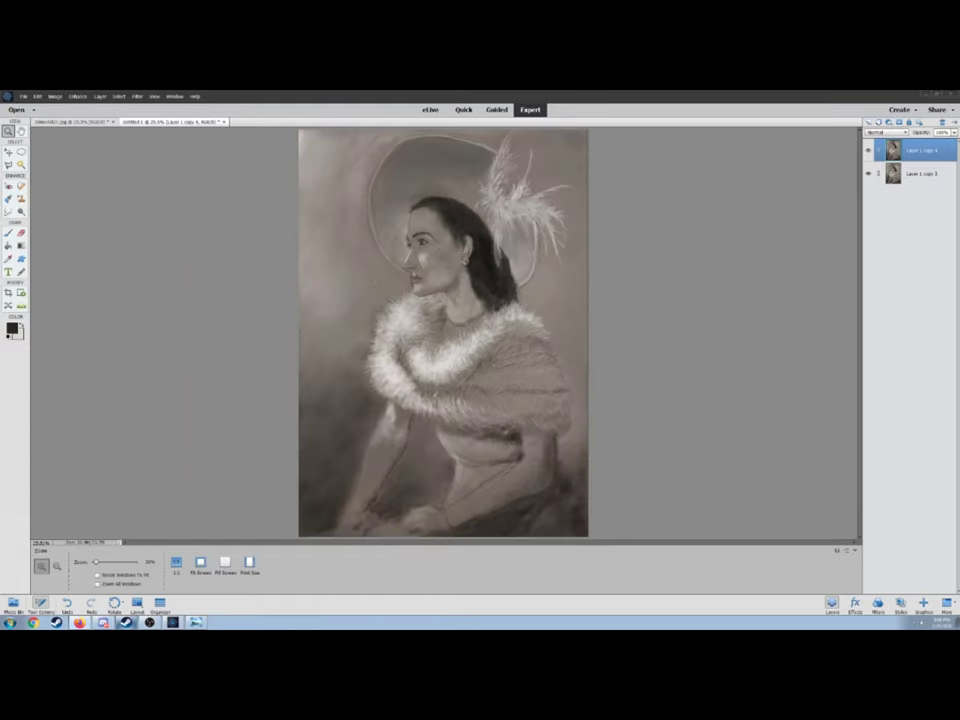
- Adjust the painting's tones with a Brightness/Contrast adjustment layer and merge it down
{"action": "left_click", "coordinate": [100, 96]}
{"action": "left_click", "coordinate": [140, 230]}
{"action": "left_click", "coordinate": [100, 96]}
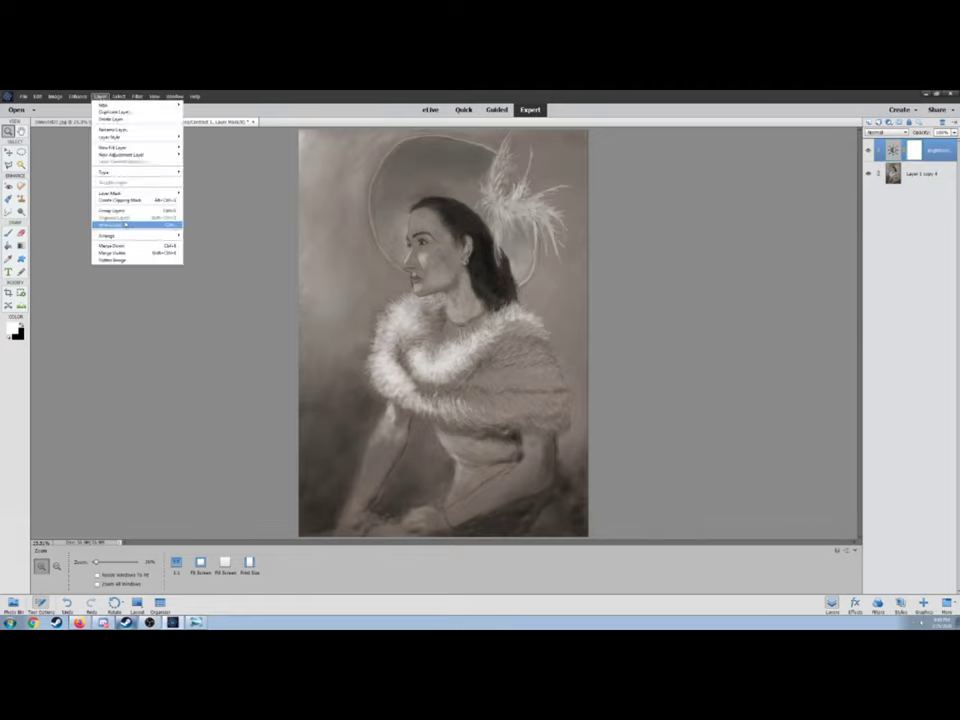
{"action": "left_click", "coordinate": [140, 250]}
{"action": "left_click", "coordinate": [22, 96]}
{"action": "left_click", "coordinate": [37, 165]}
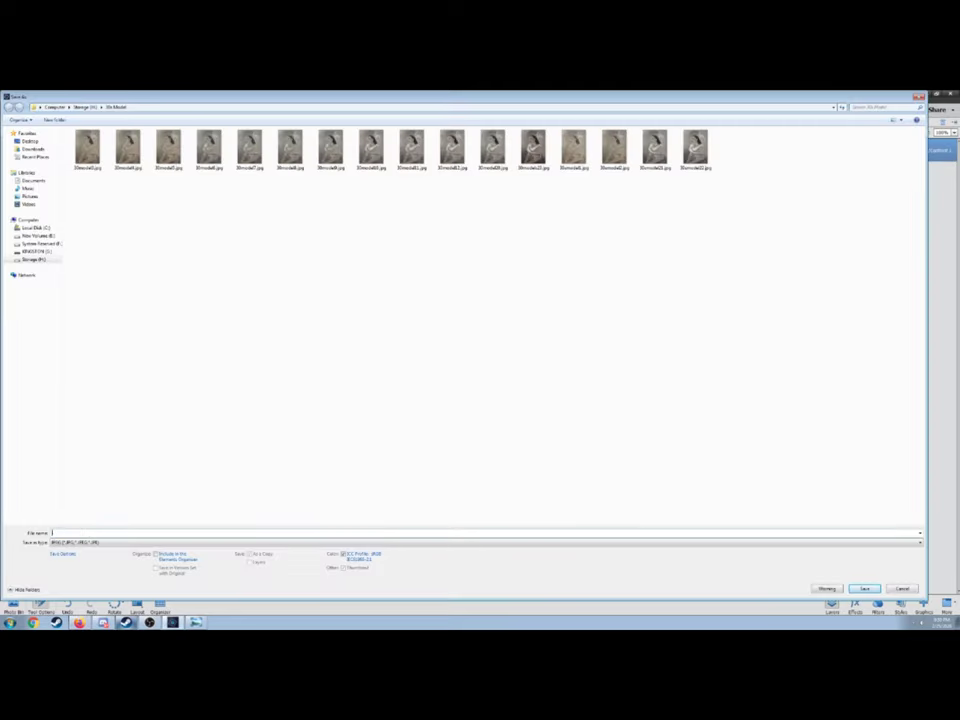
{"action": "key", "text": "Escape"}
{"action": "key", "text": "Escape"}
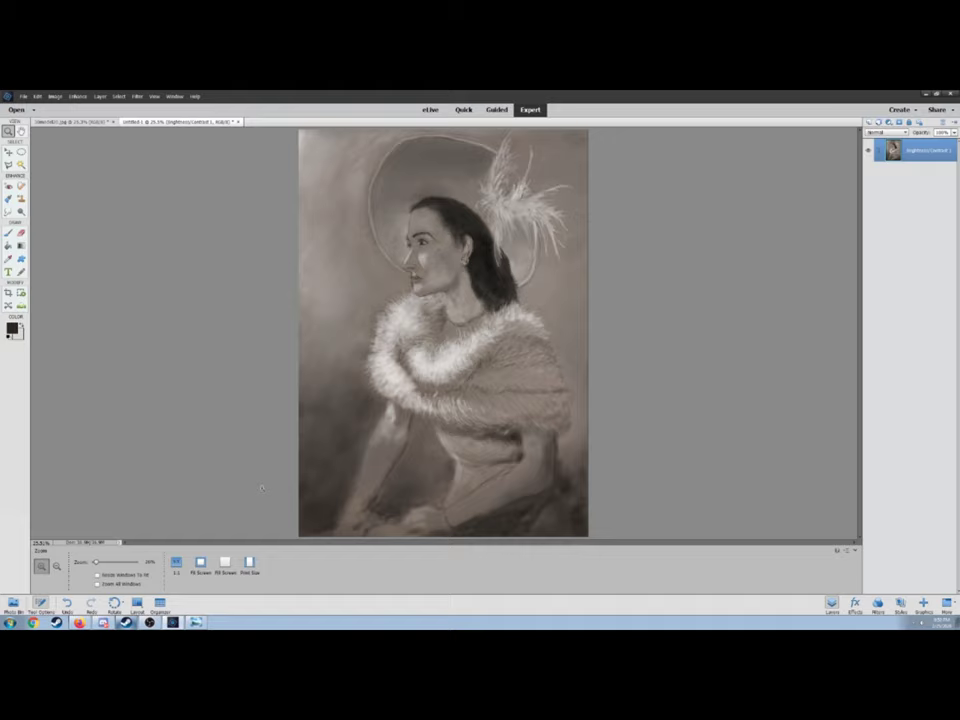
- Try tinting the hat feathers orange and raising the saturation of a duplicate layer with Hue/Saturation
{"action": "key", "text": "a"}
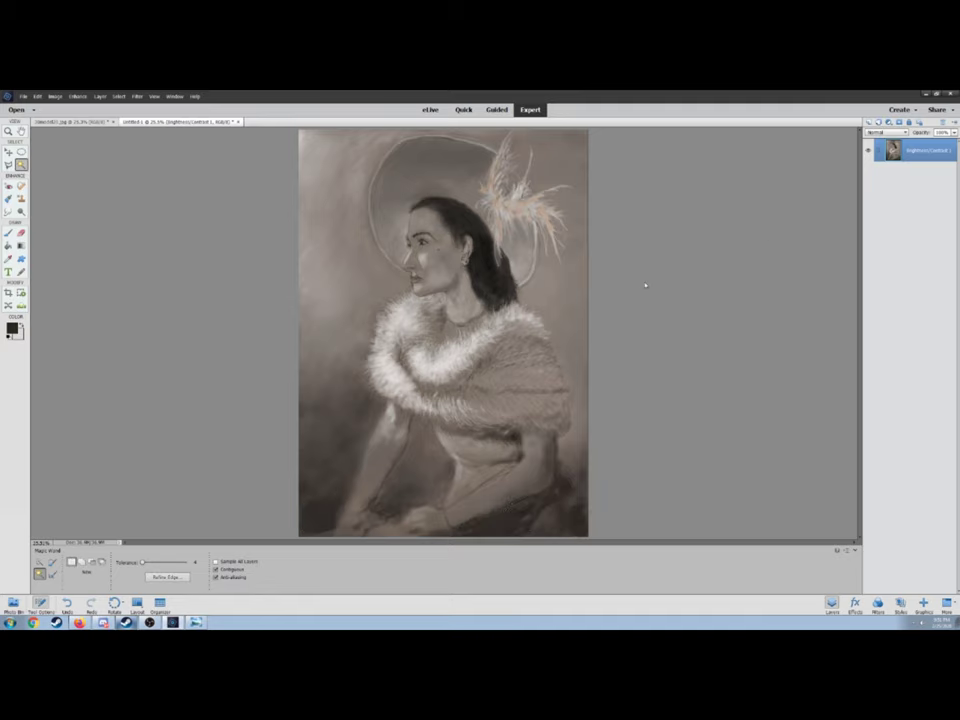
{"action": "key", "text": "z"}
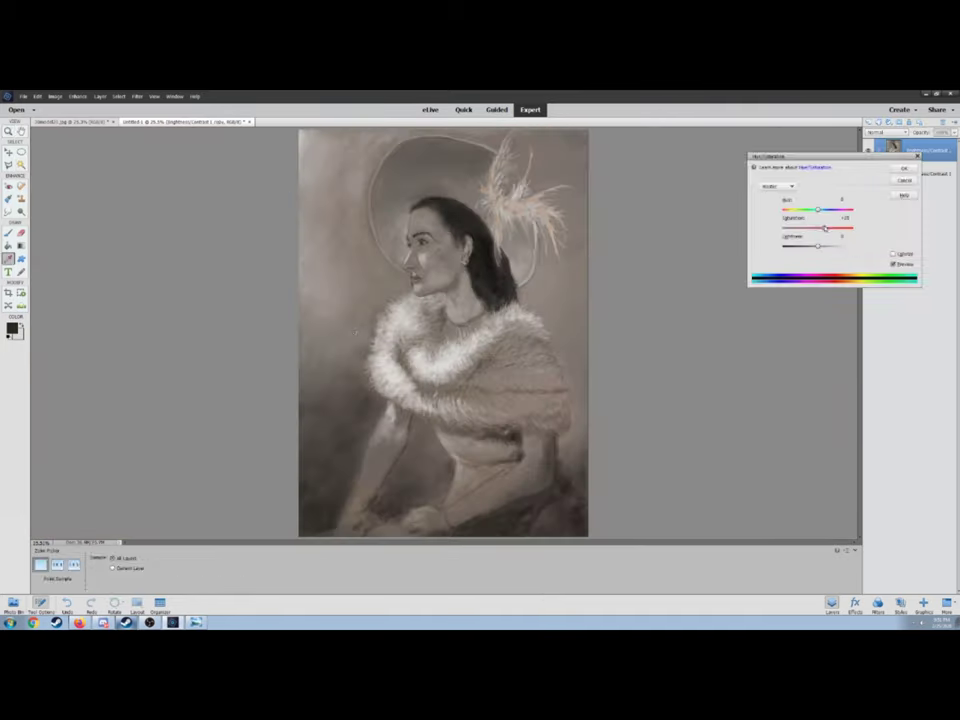
{"action": "key", "text": "Return"}
- Switch to Discord, post the portrait image in the general channel and view it enlarged
{"action": "key", "text": "ctrl+shift+s"}
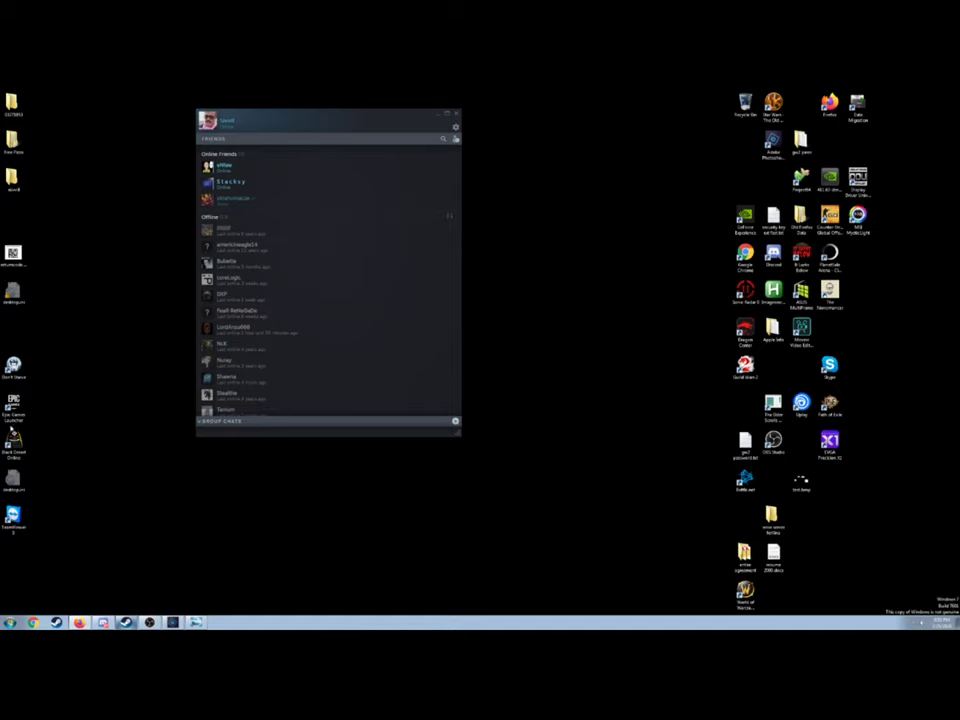
{"action": "key", "text": "alt+Tab"}
{"action": "left_click", "coordinate": [289, 304]}
{"action": "left_click", "coordinate": [422, 448]}
{"action": "key", "text": "ctrl+v"}
{"action": "key", "text": "Return"}
{"action": "left_click", "coordinate": [248, 314]}
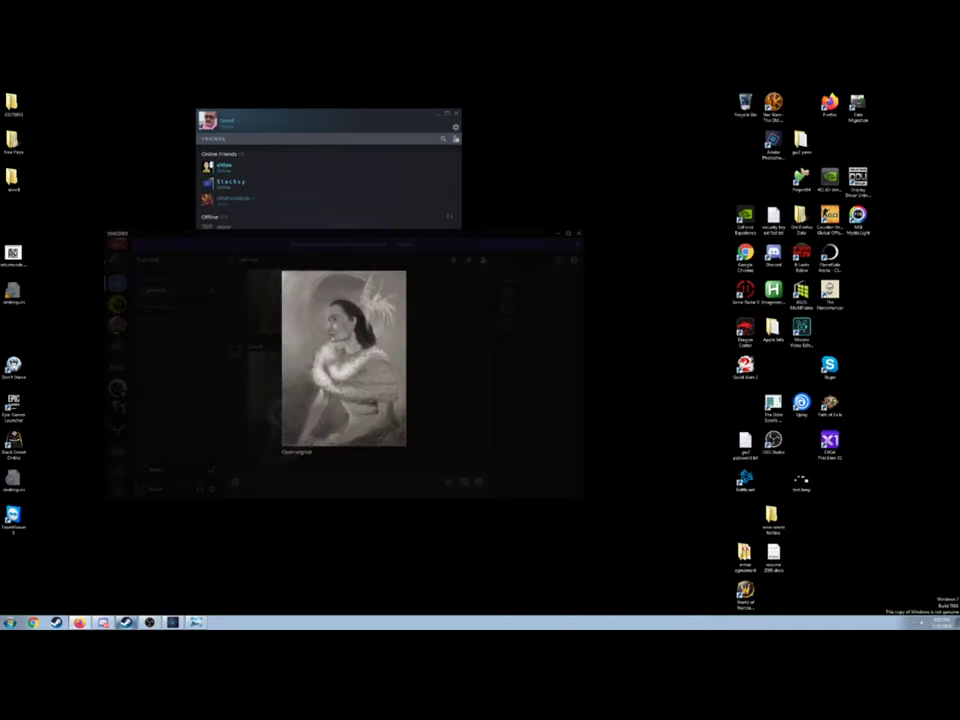
{"action": "key", "text": "Escape"}
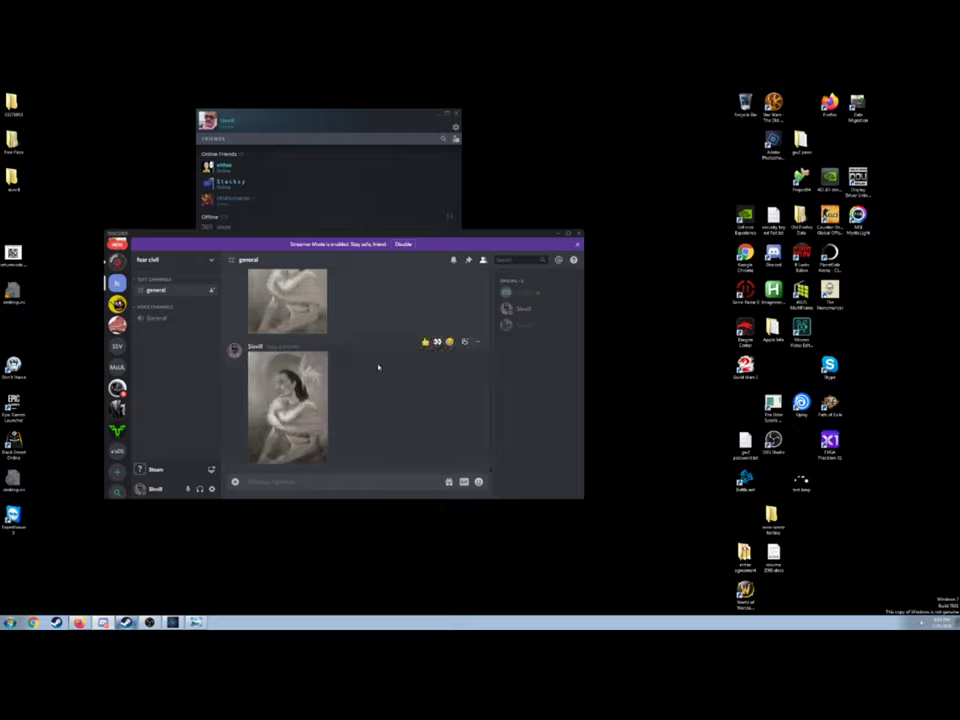
- Switch back to Photoshop Elements and save the painting in JPEG format
{"action": "key", "text": "alt+Tab"}
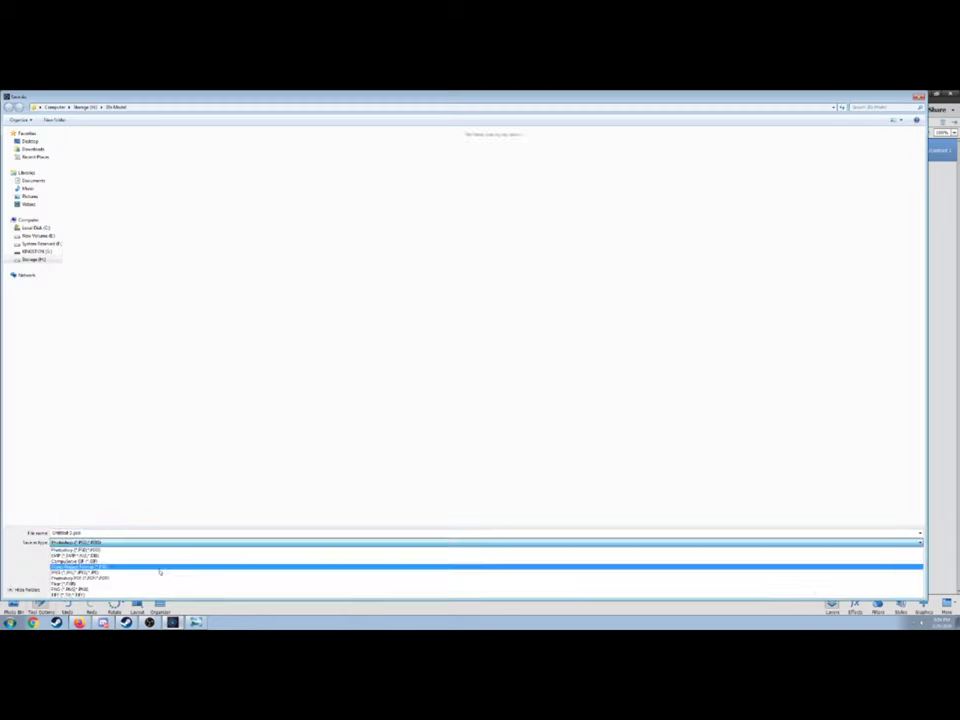
{"action": "left_click", "coordinate": [160, 567]}
{"action": "key", "text": "Return"}
{"action": "key", "text": "Return"}
- Open the file attachment option in Discord's general channel and return to Photoshop Elements
{"action": "key", "text": "alt+Tab"}
{"action": "left_click", "coordinate": [235, 481]}
{"action": "key", "text": "alt+Tab"}
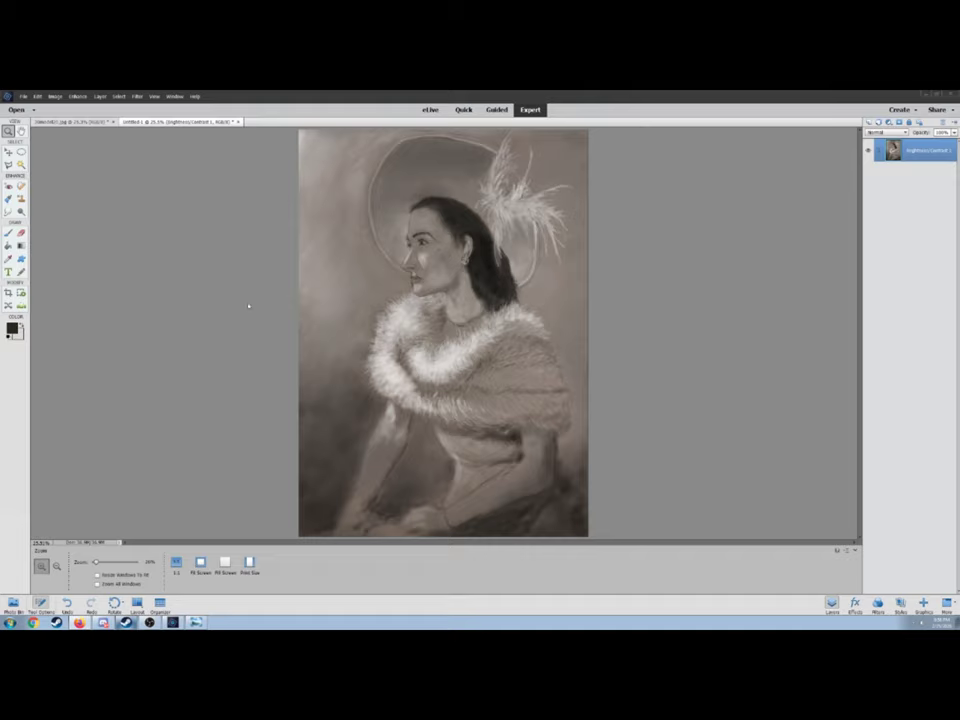
- Sample a mid gray-brown from the painting as the foreground color for brushwork on the face
{"action": "scroll", "coordinate": [248, 305], "scroll_direction": "up", "scroll_amount": 5}
{"action": "scroll", "coordinate": [248, 305], "scroll_direction": "down", "scroll_amount": 2}
{"action": "left_click", "coordinate": [12, 328]}
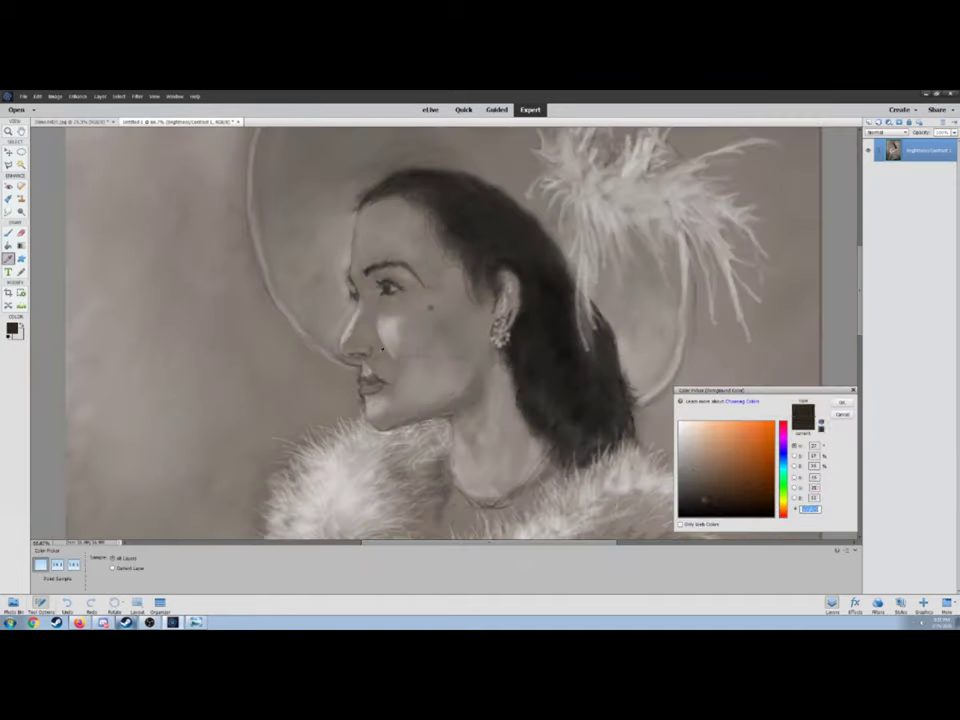
{"action": "key", "text": "Return"}
{"action": "key", "text": "b"}
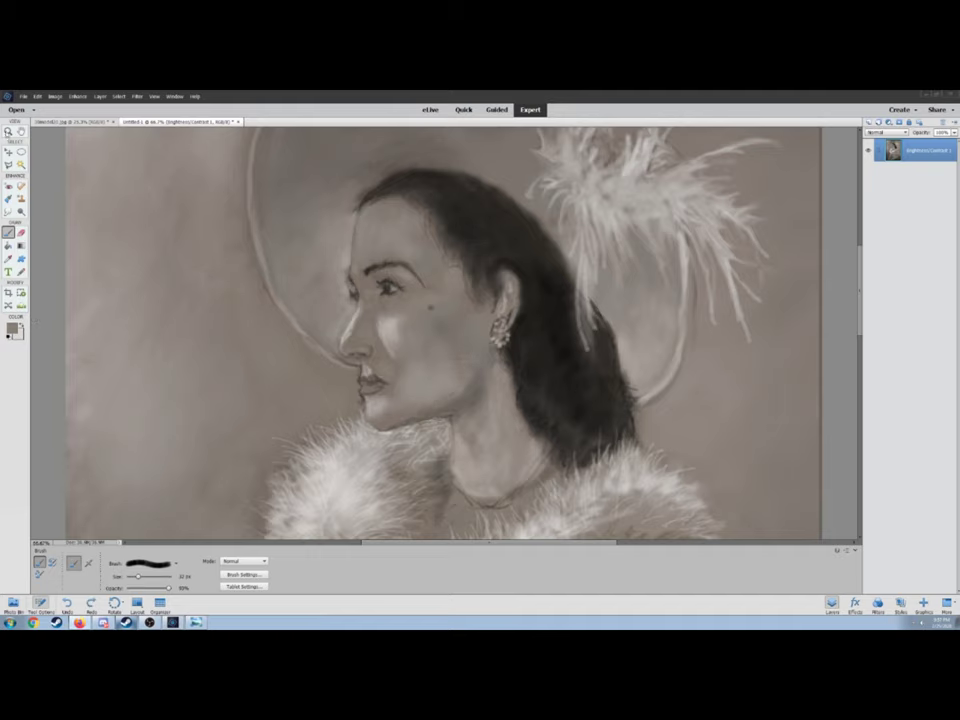
- Duplicate the Brightness/Contrast 1 layer to continue painting on a copy
{"action": "key", "text": "z"}
{"action": "key", "text": "ctrl+0"}
{"action": "left_click", "coordinate": [449, 261]}
{"action": "left_click", "coordinate": [449, 261]}
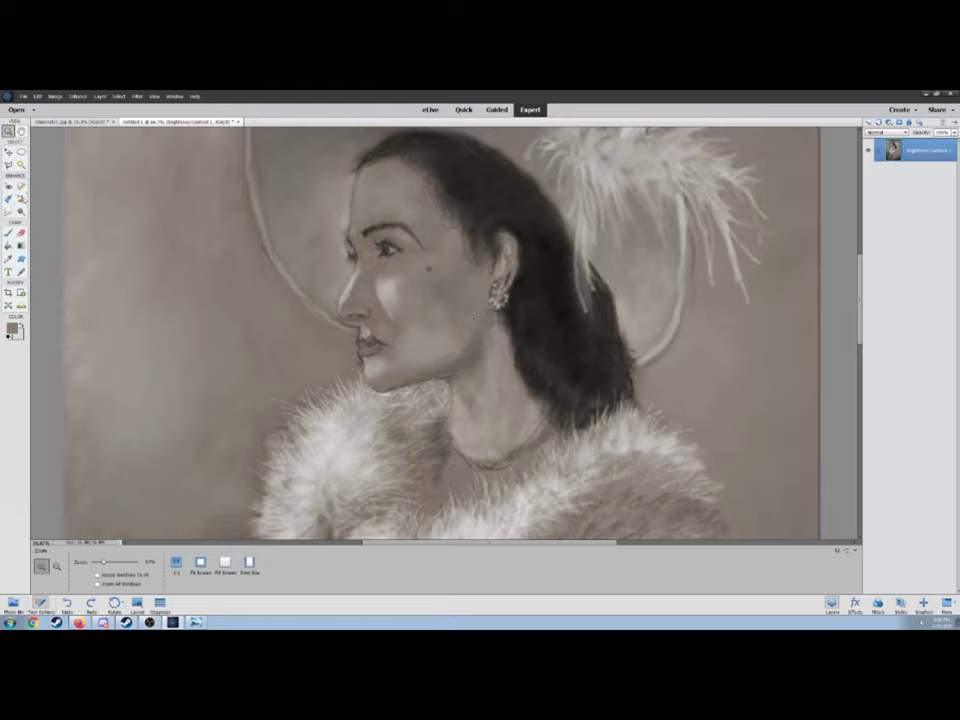
{"action": "key", "text": "ctrl+j"}
- Paint over the front edge of the forehead with a smaller brush in the sampled gray-brown
{"action": "key", "text": "r"}
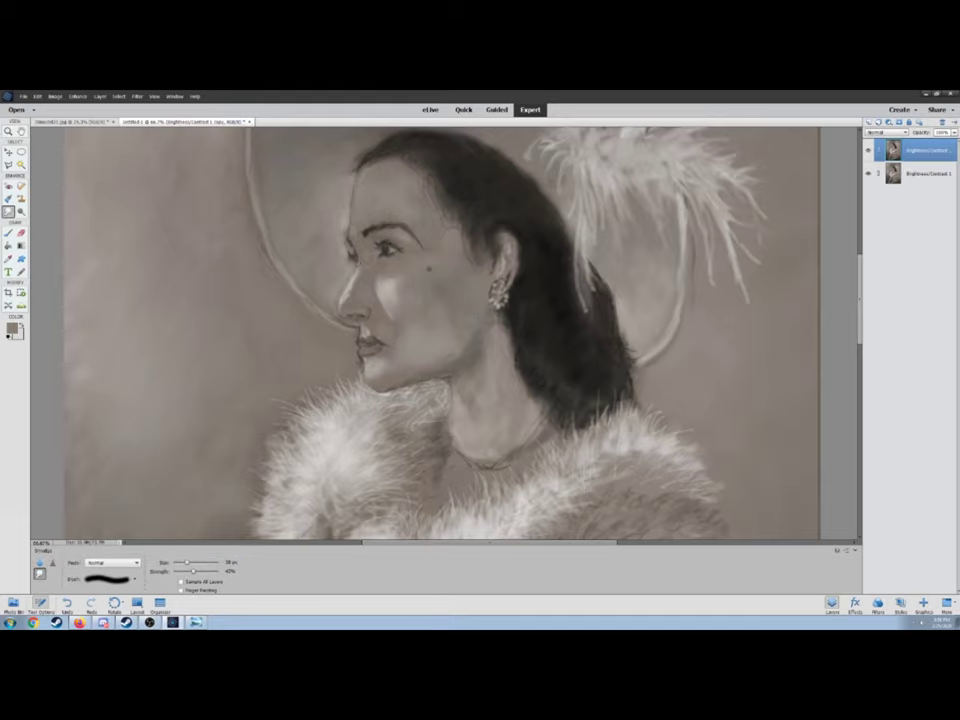
{"action": "key", "text": "z"}
{"action": "key", "text": "ctrl+0"}
{"action": "left_click", "coordinate": [270, 299]}
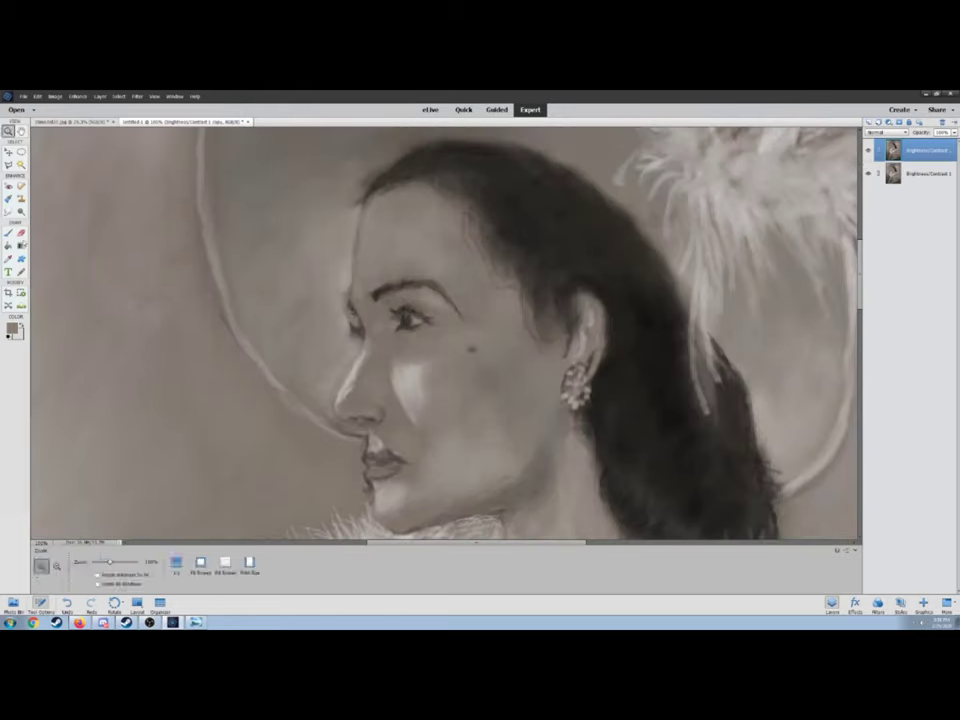
{"action": "key", "text": "b"}
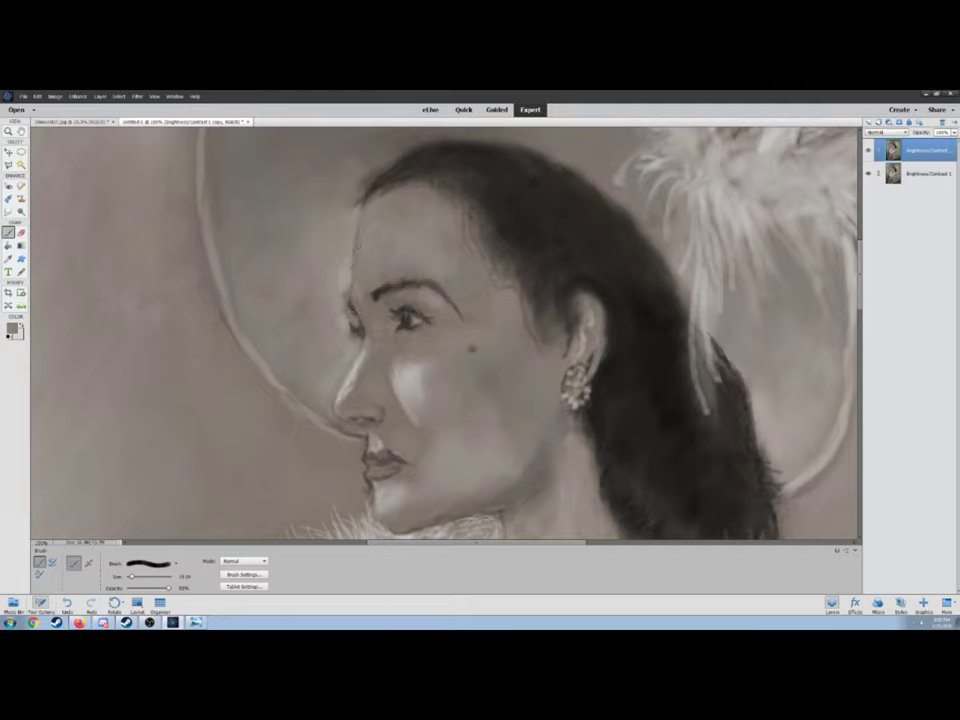
- Smudge the forehead and face contour against the hat brim with a reduced smudge tip
{"action": "key", "text": "z"}
{"action": "key", "text": "ctrl+0"}
{"action": "left_click_drag", "start_coordinate": [445, 200], "coordinate": [445, 200]}
{"action": "scroll", "coordinate": [216, 291], "scroll_direction": "up", "scroll_amount": 2}
{"action": "key", "text": "r"}
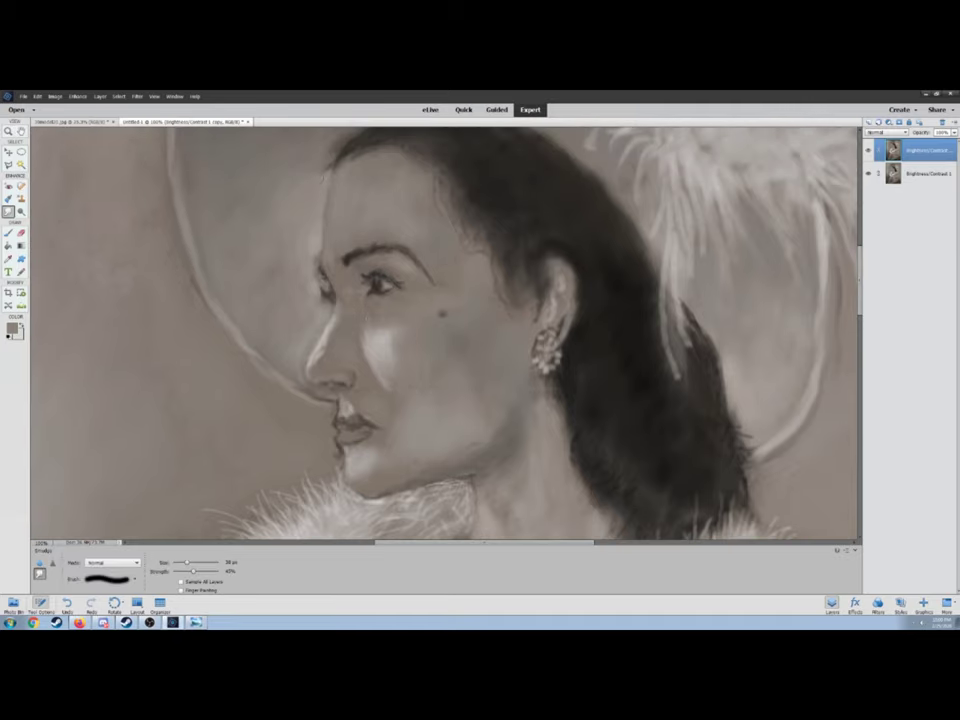
{"action": "key", "text": "bracketleft"}
{"action": "key", "text": "bracketleft"}
{"action": "key", "text": "bracketleft"}
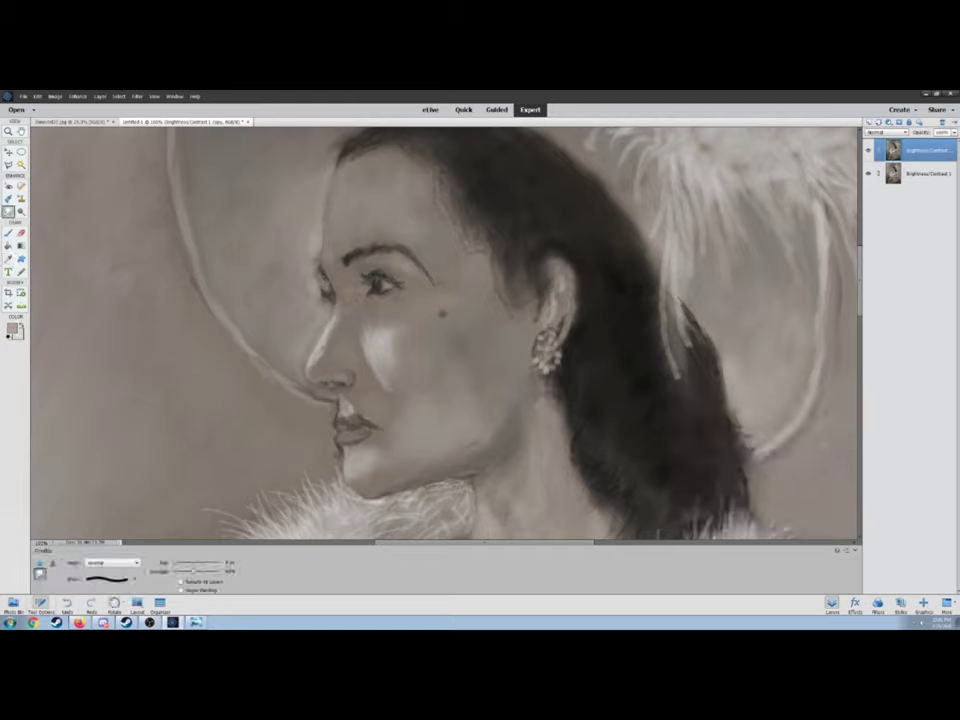
- Darken the hair behind the temple and along the crown with a brush in dark gray and default black
{"action": "key", "text": "b"}
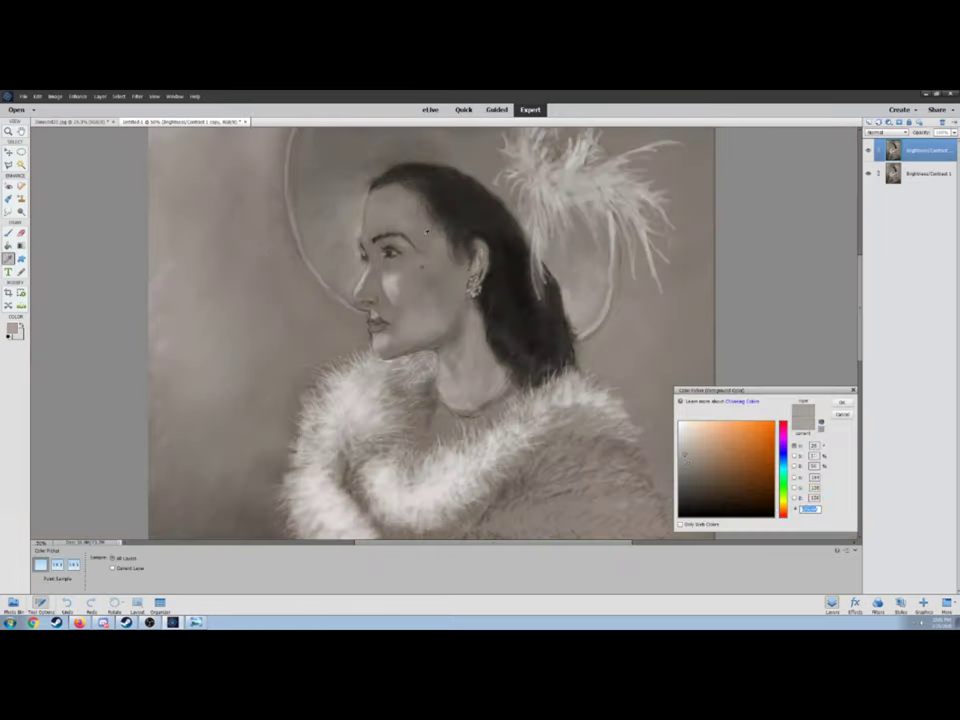
{"action": "key", "text": "Return"}
{"action": "key", "text": "b"}
{"action": "key", "text": "d"}
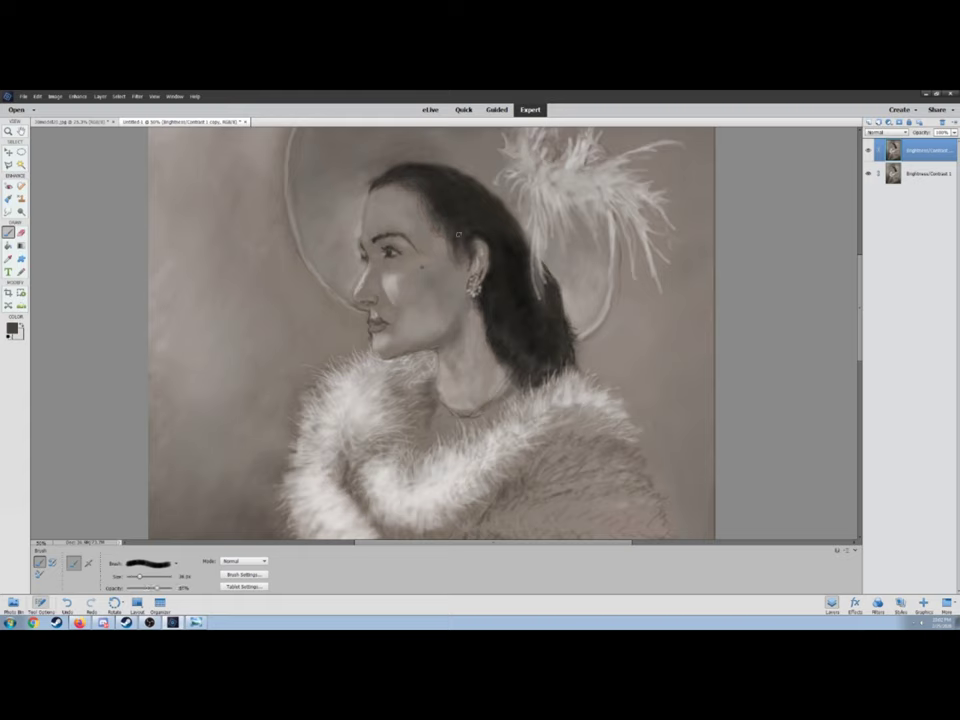
{"action": "key", "text": "bracketleft"}
{"action": "key", "text": "bracketleft"}
{"action": "key", "text": "bracketright"}
{"action": "key", "text": "bracketright"}
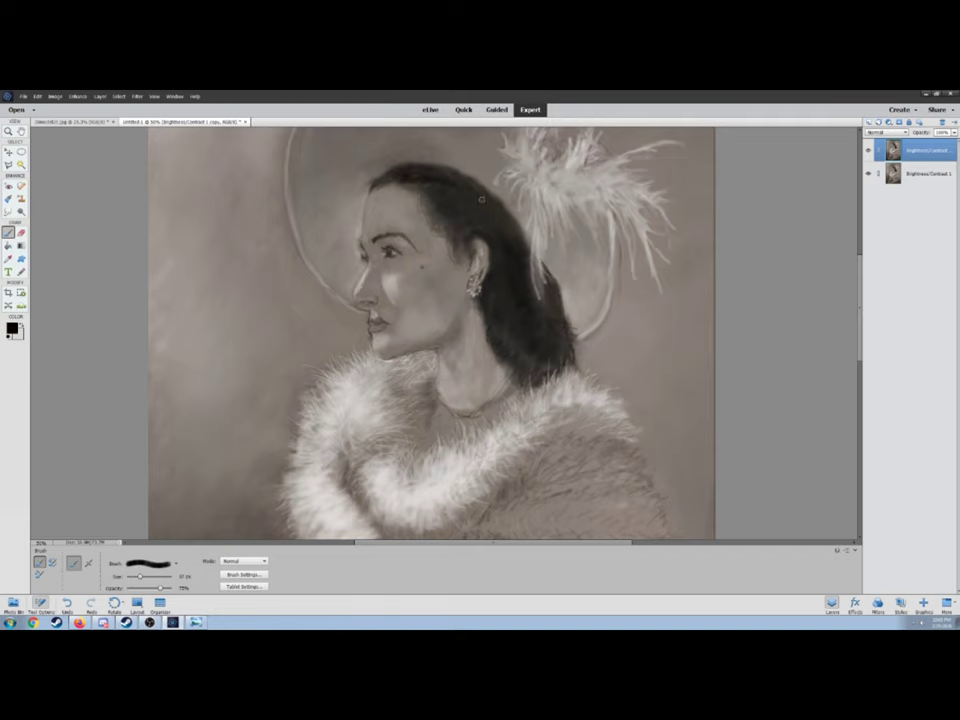
- Paint finer black strands through the upper hair with a smaller brush at about 79% opacity
{"action": "key", "text": "3"}
{"action": "key", "text": "3"}
{"action": "key", "text": "bracketleft"}
{"action": "key", "text": "bracketleft"}
{"action": "key", "text": "bracketleft"}
{"action": "key", "text": "bracketleft"}
{"action": "key", "text": "7"}
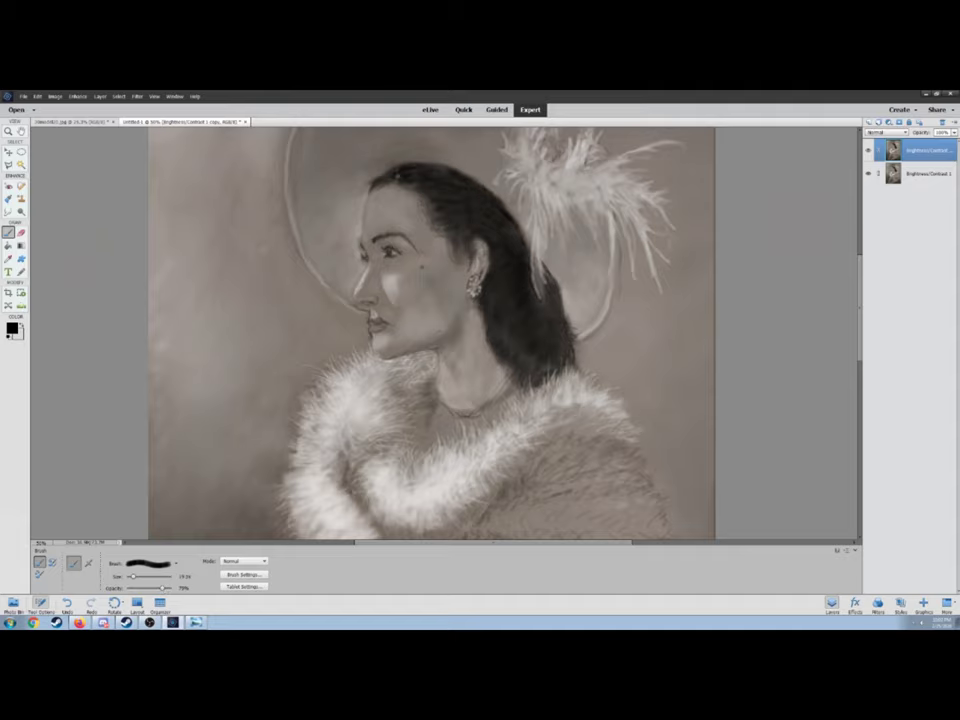
- Paint thin black strands along the temple hairline with a brush of about 9 px at 27% opacity
{"action": "key", "text": "z"}
{"action": "key", "text": "ctrl+0"}
{"action": "left_click", "coordinate": [438, 224]}
{"action": "key", "text": "b"}
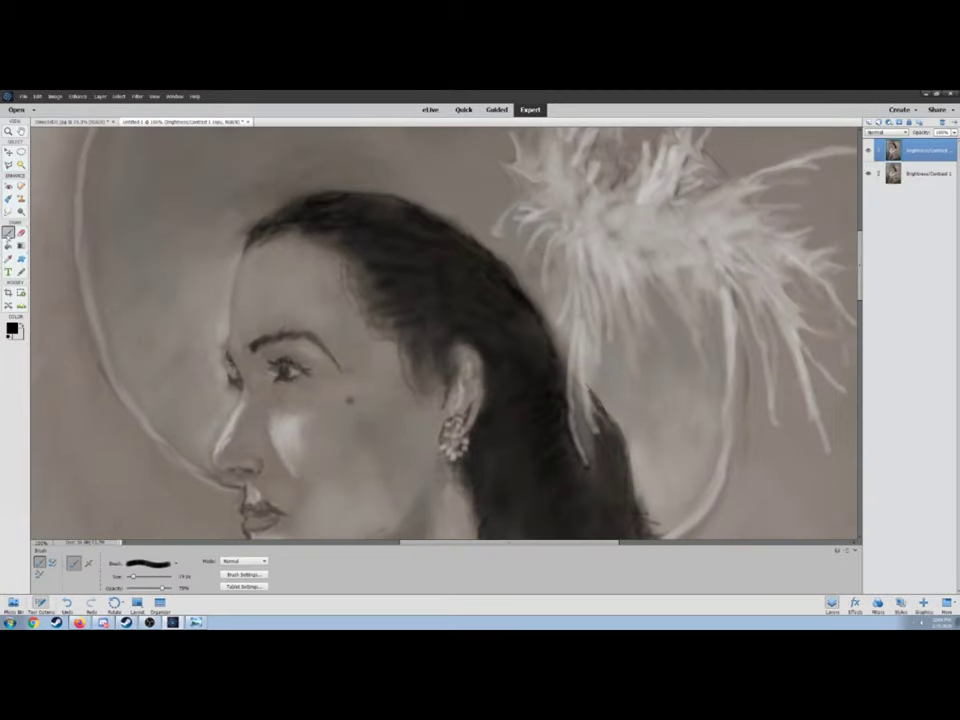
{"action": "key", "text": "bracketleft"}
{"action": "key", "text": "5"}
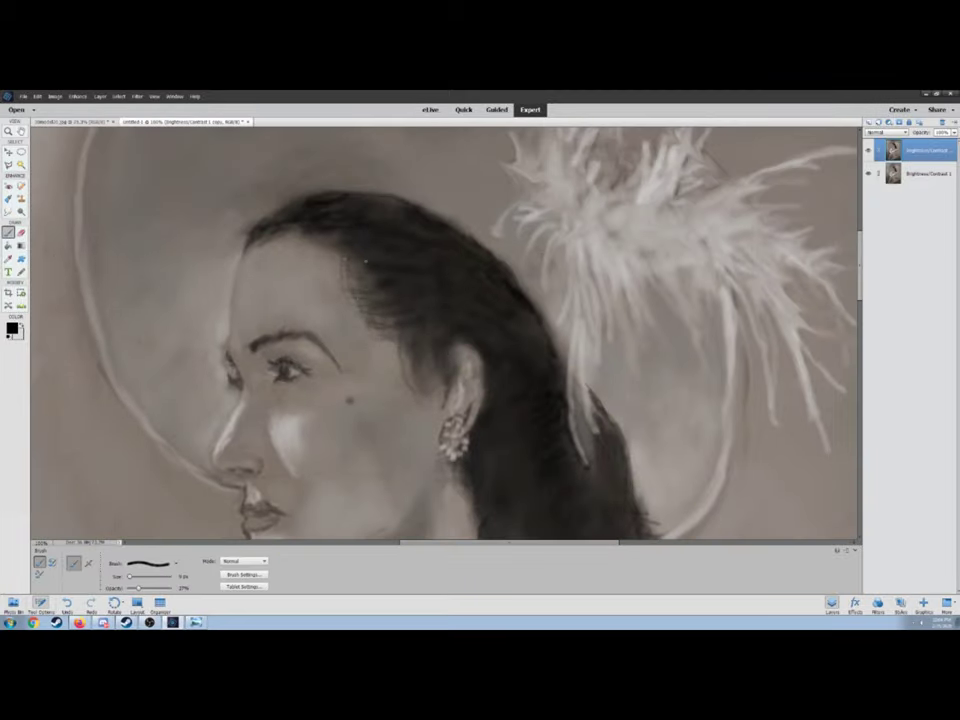
- Extend dark gray strands over the temple and front hairline, ending with a 12 px brush at 100% opacity
{"action": "key", "text": "z"}
{"action": "key", "text": "ctrl+0"}
{"action": "left_click", "coordinate": [394, 293]}
{"action": "scroll", "coordinate": [444, 333], "scroll_direction": "up", "scroll_amount": 3}
{"action": "key", "text": "b"}
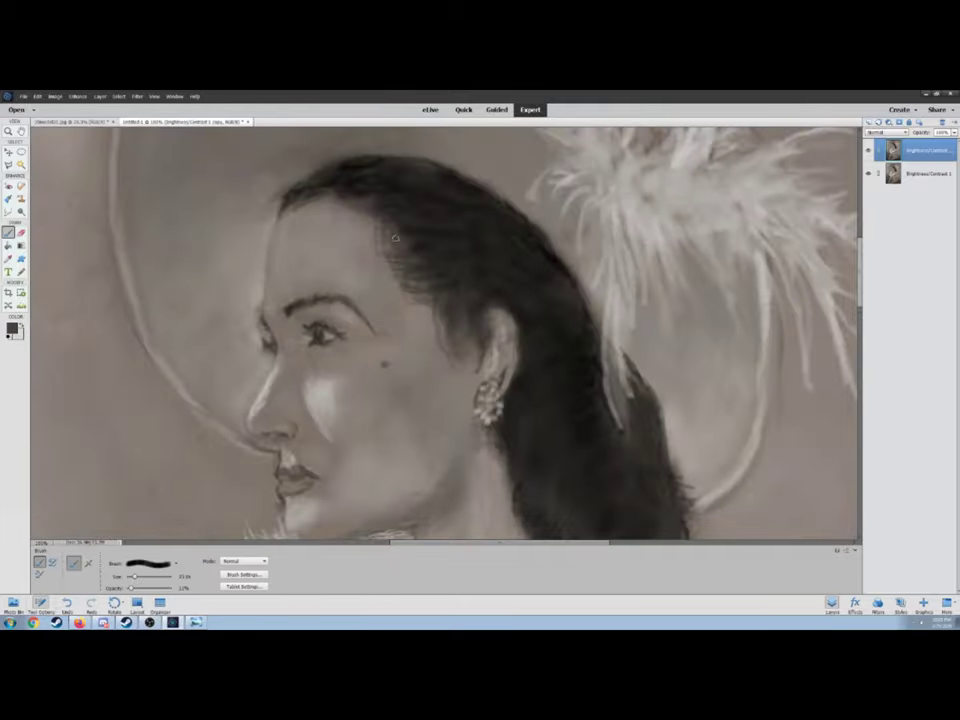
{"action": "key", "text": "3"}
{"action": "key", "text": "bracketleft"}
{"action": "key", "text": "bracketleft"}
{"action": "key", "text": "0"}
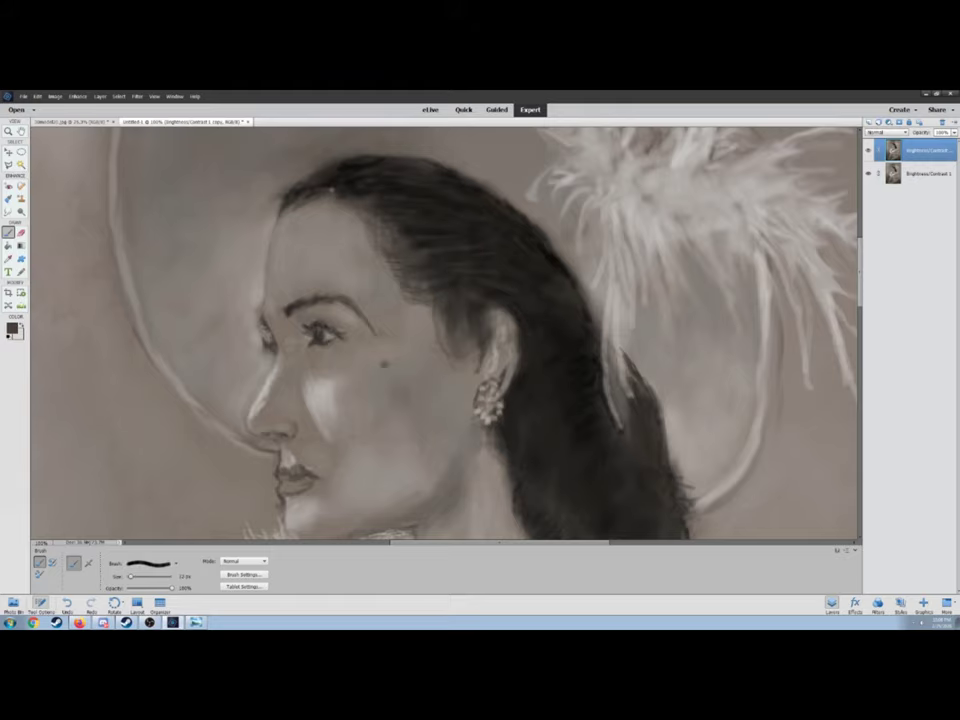
- Fill in the front hairline with dark gray and the hair's upper contour with black, using an enlarged brush at 100% opacity
{"action": "key", "text": "ctrl+0"}
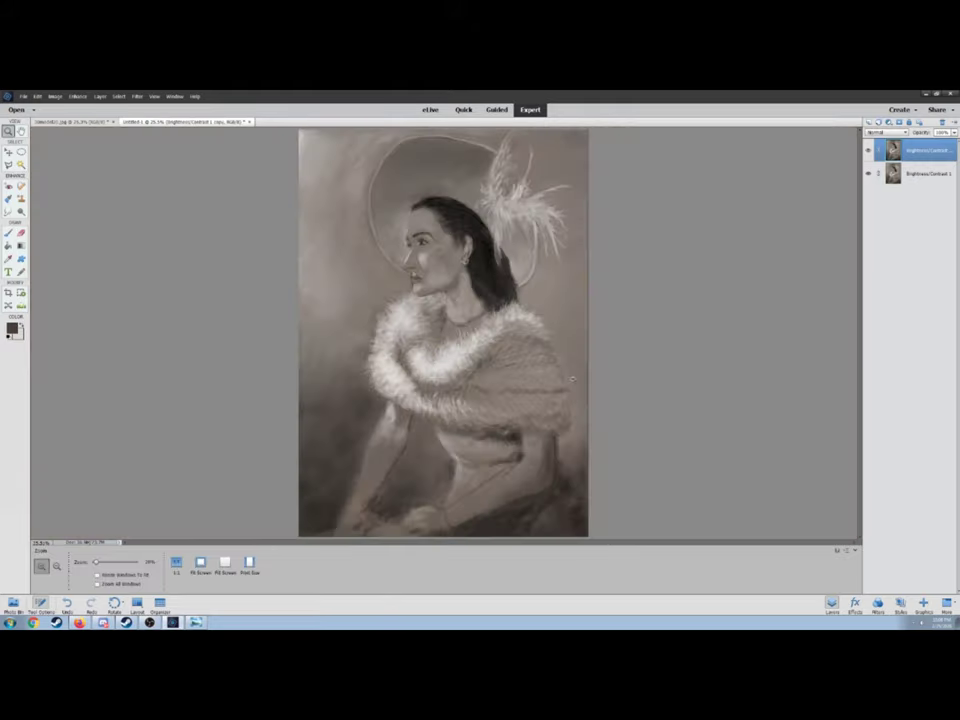
{"action": "key", "text": "ctrl+equal"}
{"action": "key", "text": "ctrl+equal"}
{"action": "key", "text": "ctrl+equal"}
{"action": "key", "text": "bracketright"}
{"action": "key", "text": "bracketright"}
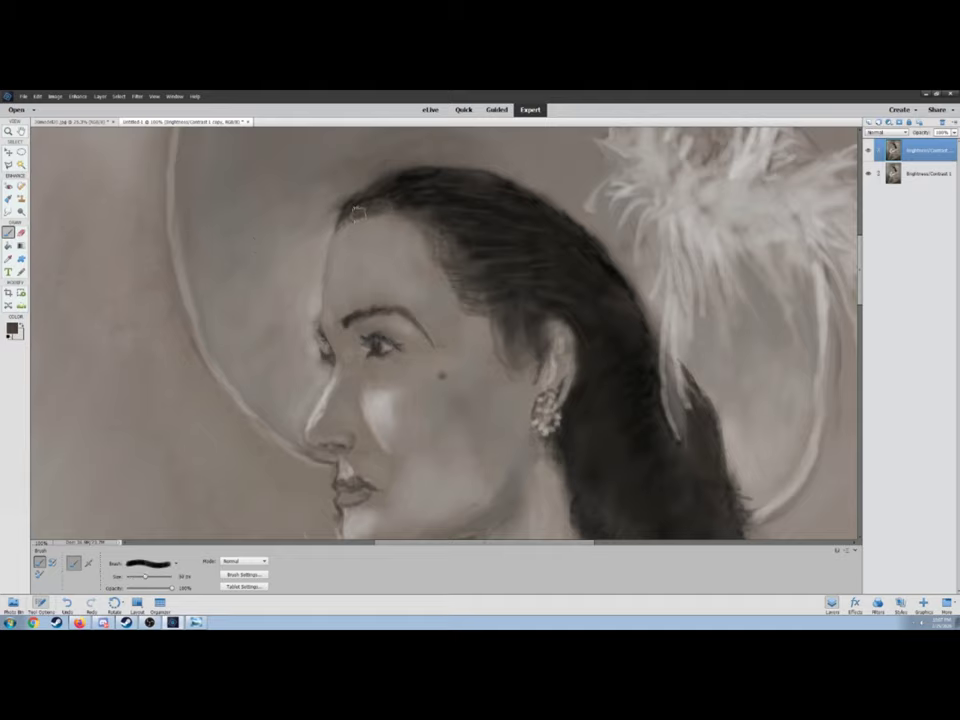
{"action": "key", "text": "d"}
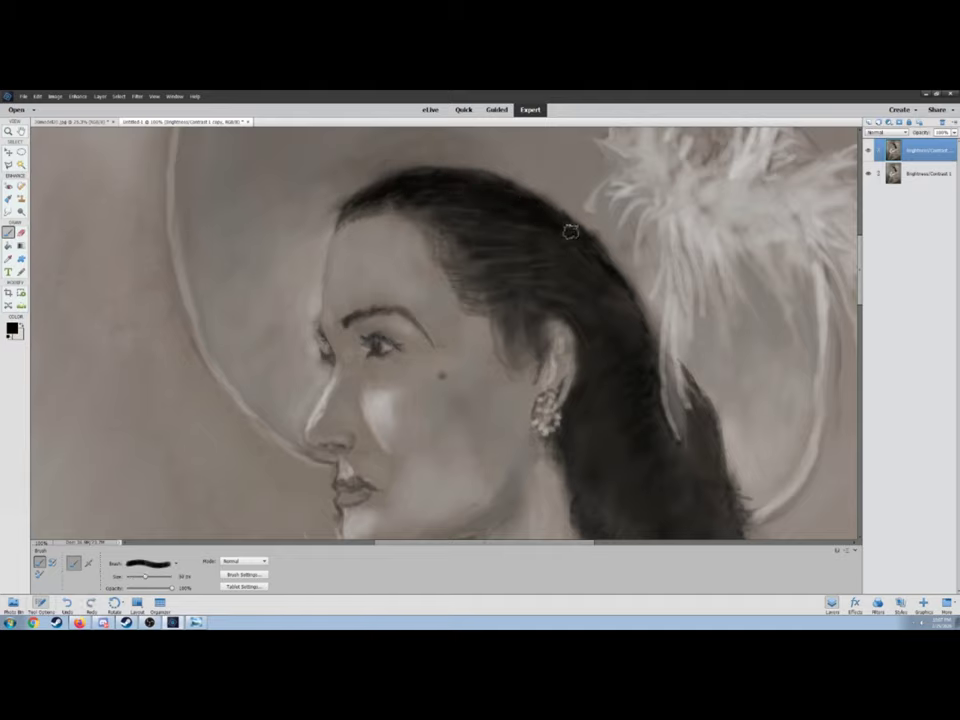
- Soften the hair's back edge below the feathers with light gray-brown at about 18% opacity
{"action": "key", "text": "z"}
{"action": "right_click", "coordinate": [272, 224]}
{"action": "left_click", "coordinate": [287, 227]}
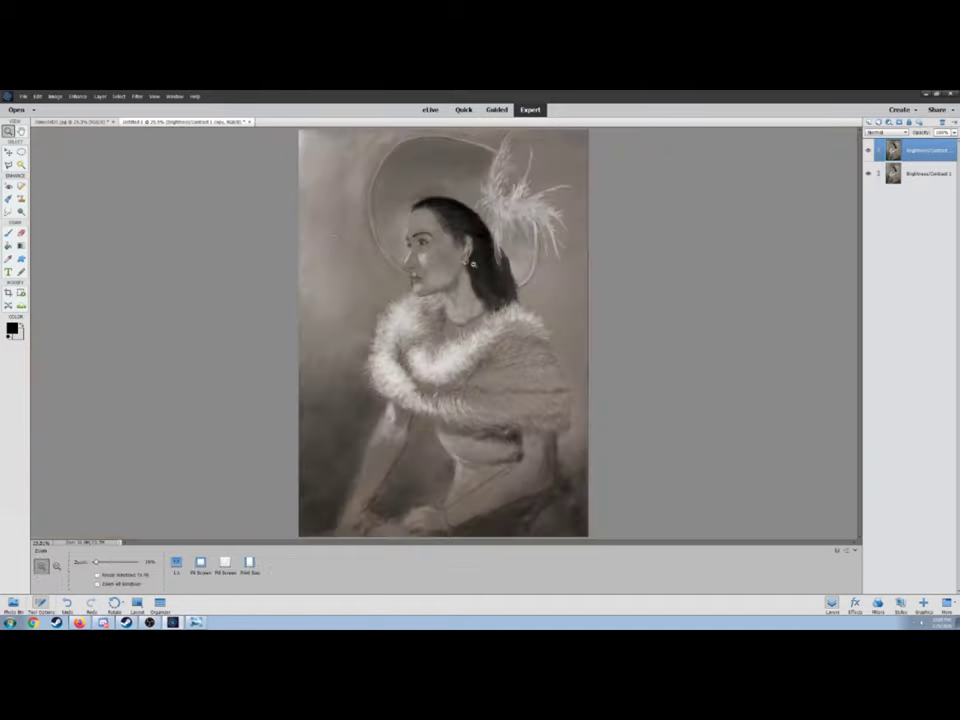
{"action": "key", "text": "ctrl+equal"}
{"action": "key", "text": "ctrl+equal"}
{"action": "key", "text": "b"}
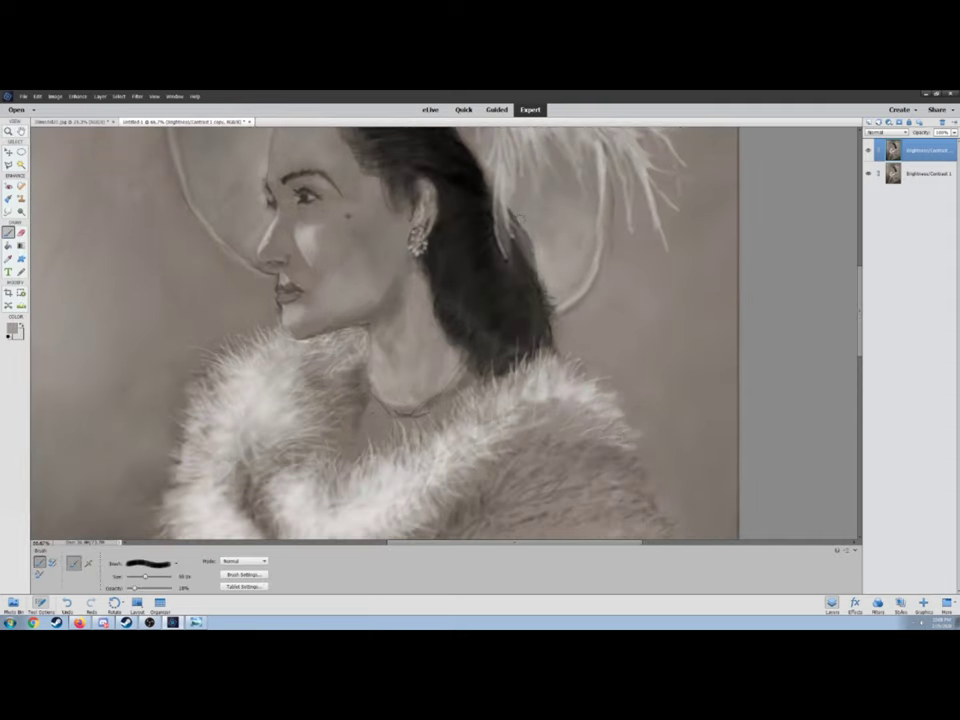
- Darken the details of the near eye with a small black brush of about 13 px at 100% opacity
{"action": "key", "text": "z"}
{"action": "key", "text": "ctrl+0"}
{"action": "key", "text": "ctrl+equal"}
{"action": "key", "text": "ctrl+equal"}
{"action": "key", "text": "ctrl+equal"}
{"action": "key", "text": "ctrl+equal"}
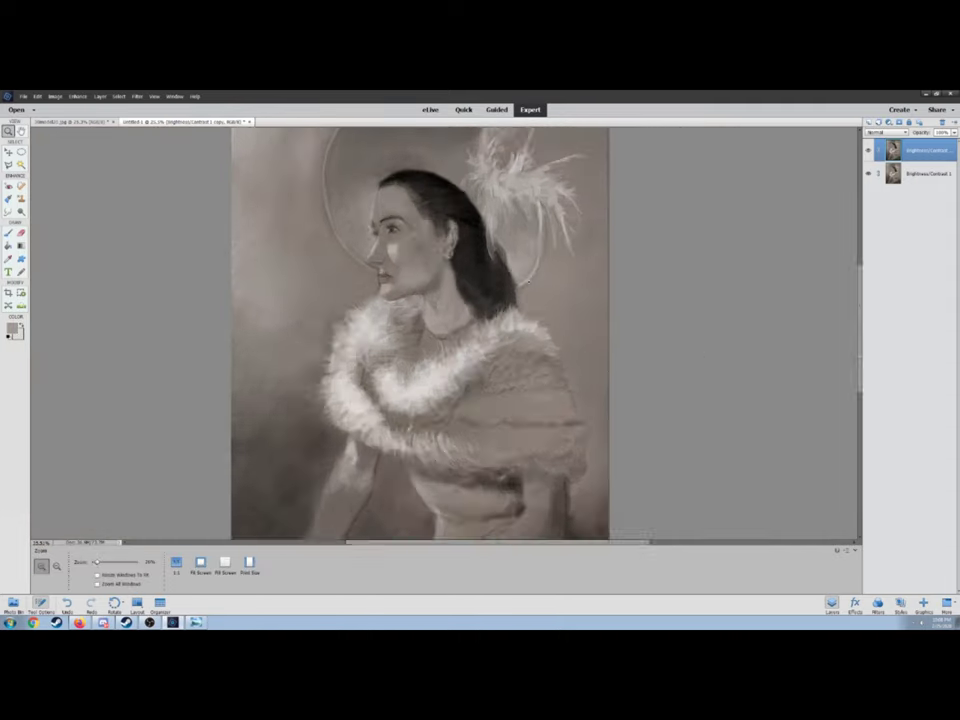
{"action": "key", "text": "b"}
{"action": "key", "text": "d"}
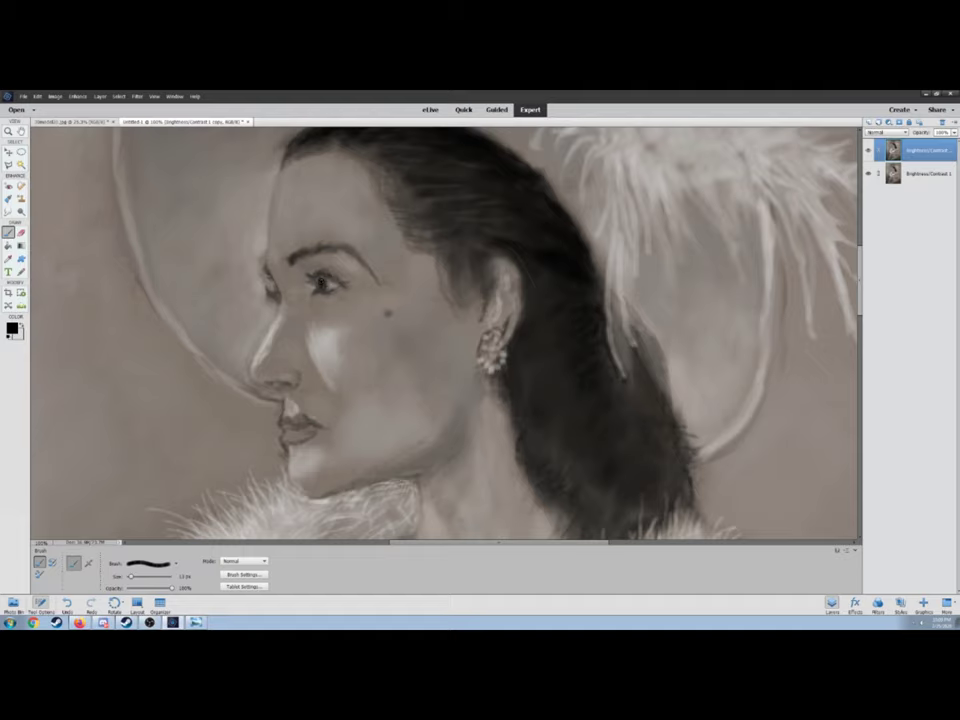
- Smudge the hairline at the temple with a 47 px tip at about 32% strength
{"action": "key", "text": "z"}
{"action": "key", "text": "ctrl+0"}
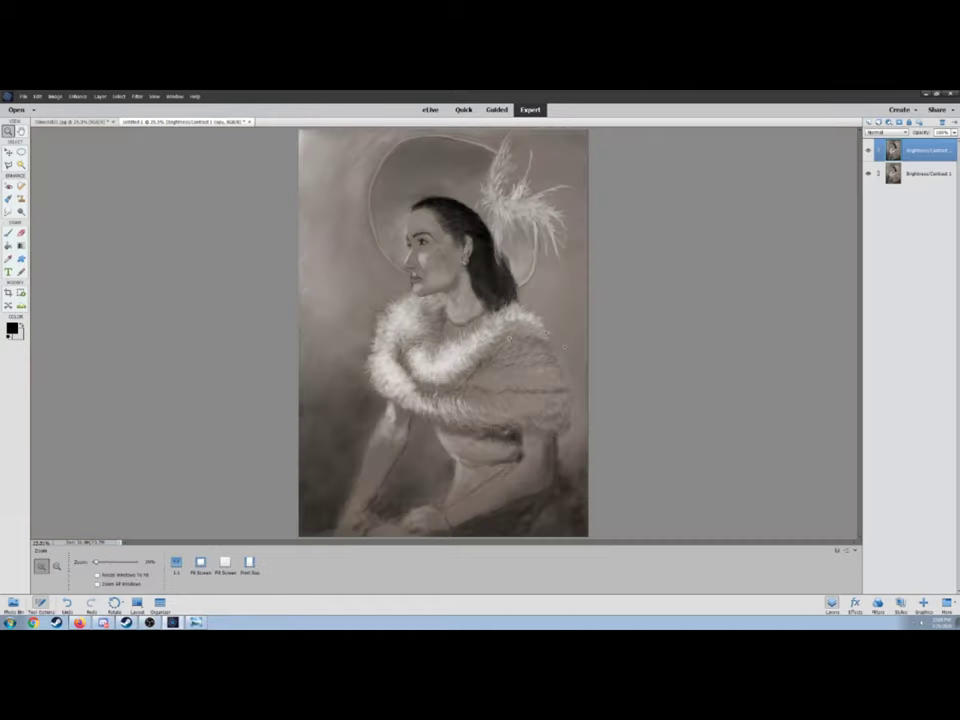
{"action": "key", "text": "ctrl+alt+0"}
{"action": "key", "text": "b"}
{"action": "scroll", "coordinate": [430, 330], "scroll_direction": "up", "scroll_amount": 1}
{"action": "key", "text": "z"}
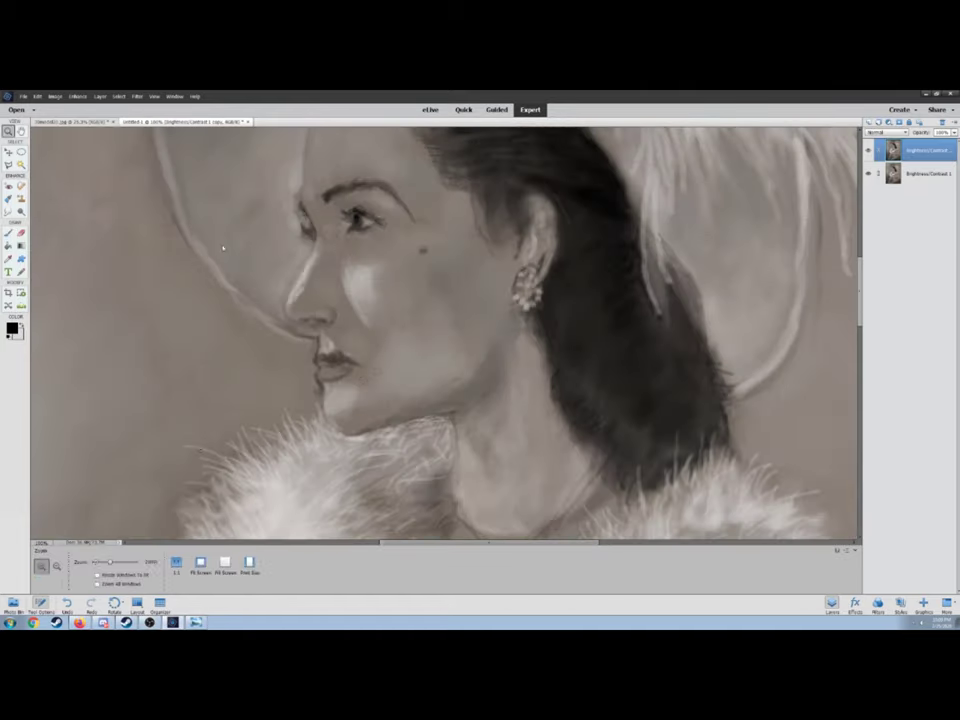
{"action": "key", "text": "ctrl+0"}
{"action": "scroll", "coordinate": [396, 244], "scroll_direction": "up", "scroll_amount": 3}
{"action": "key", "text": "r"}
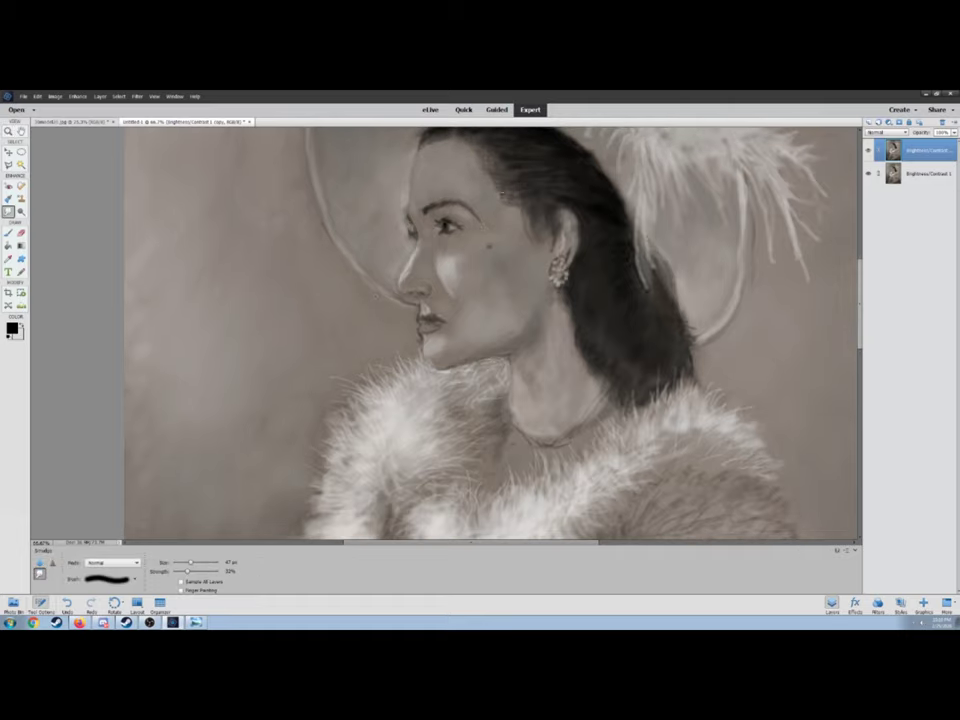
{"action": "scroll", "coordinate": [374, 146], "scroll_direction": "up", "scroll_amount": 2}
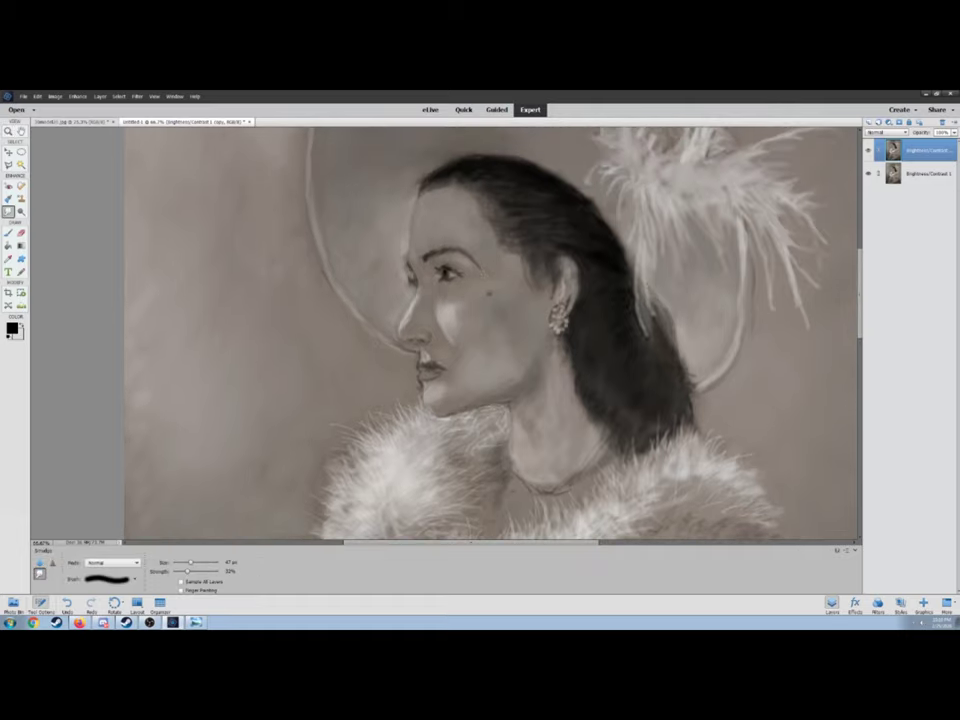
- Sample a light gray from the cheek and brush it softly over the forehead at about 24% opacity
{"action": "key", "text": "z"}
{"action": "key", "text": "ctrl+0"}
{"action": "scroll", "coordinate": [406, 337], "scroll_direction": "up", "scroll_amount": 3}
{"action": "scroll", "coordinate": [406, 337], "scroll_direction": "up", "scroll_amount": 1}
{"action": "left_click", "coordinate": [12, 328]}
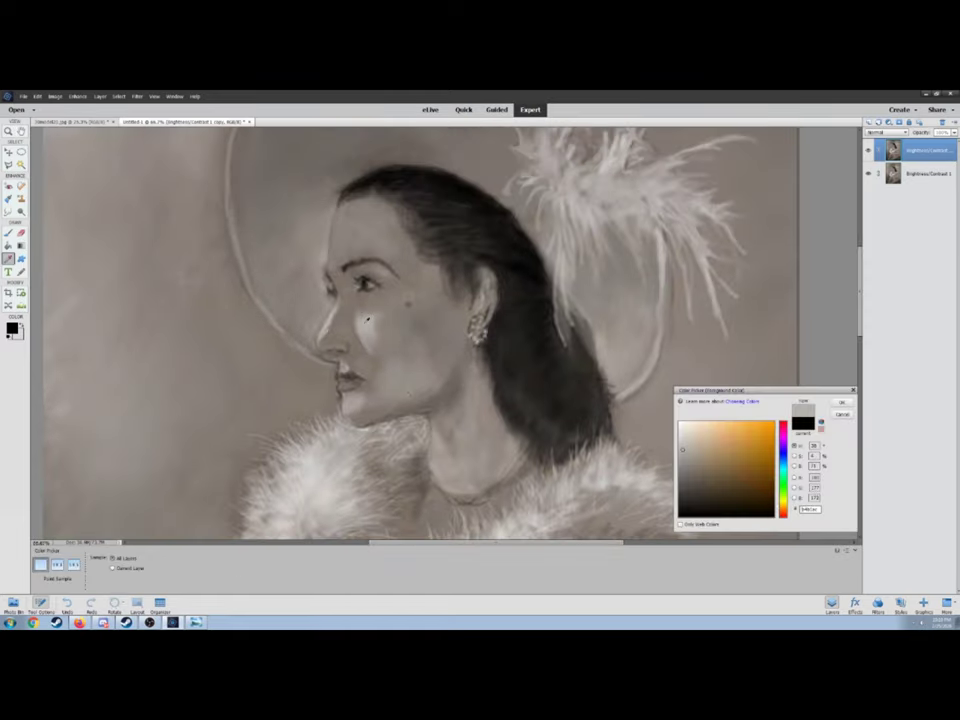
{"action": "key", "text": "Return"}
{"action": "key", "text": "b"}
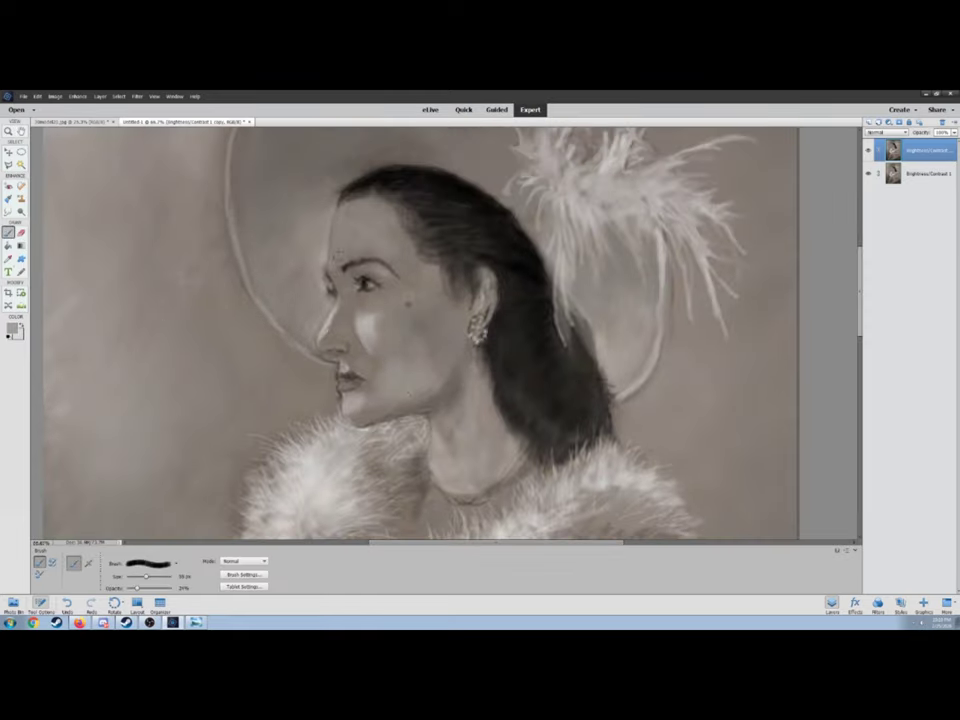
- Sample lighter tones from the cheek highlight and blend them into the face with a smaller brush at 24% opacity
{"action": "key", "text": "bracketleft"}
{"action": "left_click", "coordinate": [12, 328]}
{"action": "left_click", "coordinate": [356, 321]}
{"action": "key", "text": "Return"}
{"action": "left_click", "coordinate": [12, 328]}
{"action": "key", "text": "Return"}
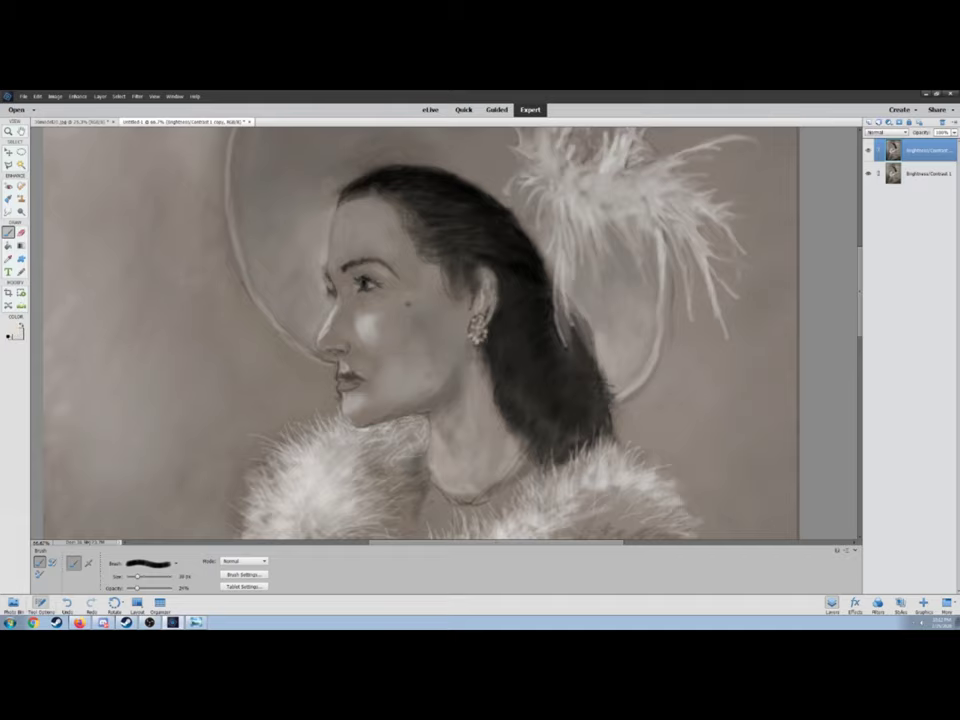
- Resample face tones and shade the lips, cheek and temple, finishing with mid gray at about 22% opacity
{"action": "key", "text": "bracketleft"}
{"action": "key", "text": "x"}
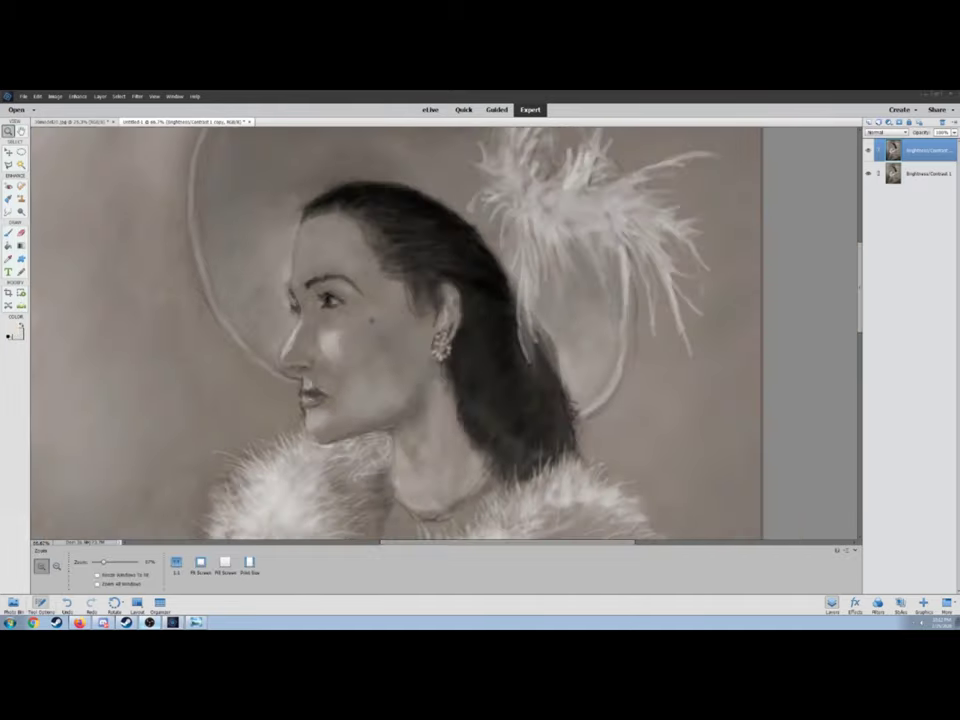
{"action": "left_click", "coordinate": [12, 328]}
{"action": "key", "text": "Return"}
{"action": "left_click", "coordinate": [12, 328]}
{"action": "key", "text": "Return"}
{"action": "left_click", "coordinate": [12, 328]}
{"action": "key", "text": "Return"}
{"action": "key", "text": "bracketright"}
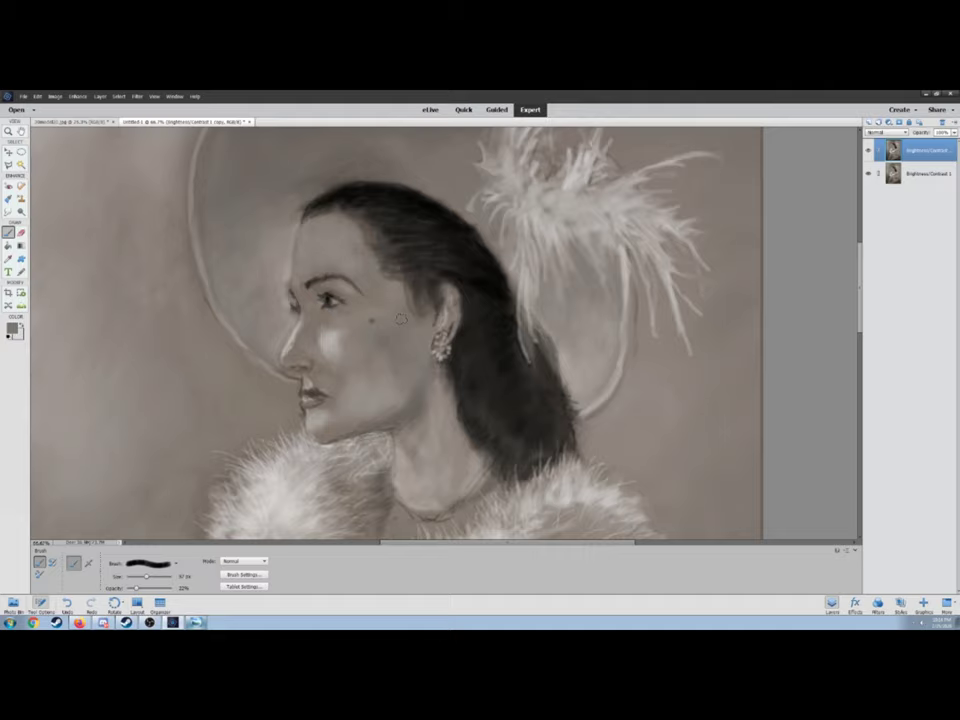
- Touch up the earring's highlights in near-white with a small brush at 100% opacity
{"action": "key", "text": "z"}
{"action": "key", "text": "ctrl+0"}
{"action": "left_click_drag", "start_coordinate": [400, 251], "coordinate": [560, 281]}
{"action": "key", "text": "b"}
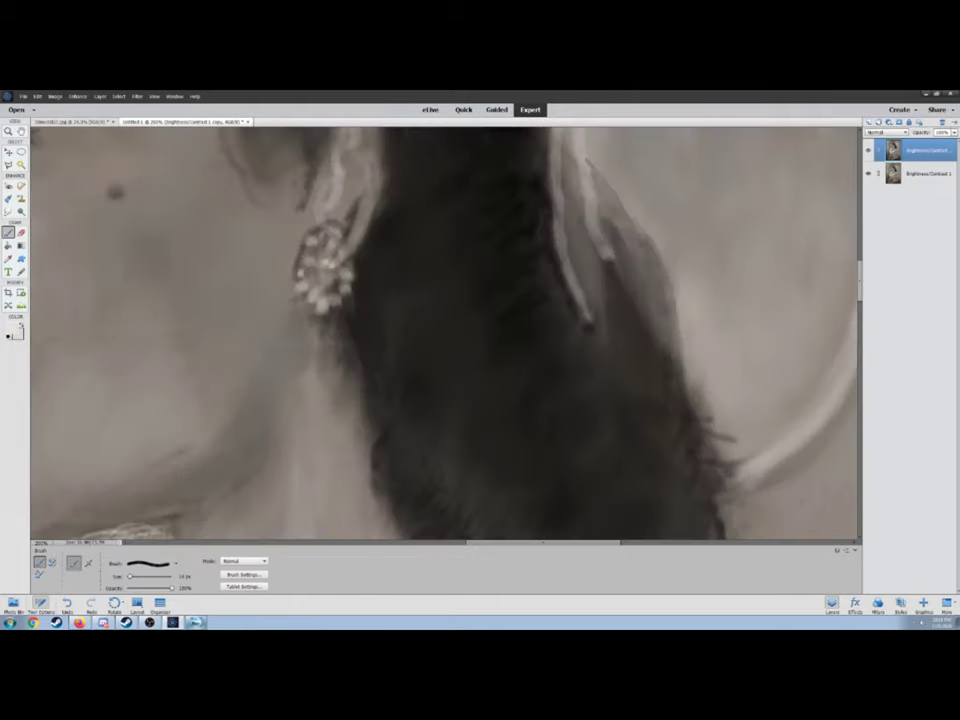
{"action": "scroll", "coordinate": [362, 313], "scroll_direction": "up", "scroll_amount": 2}
{"action": "scroll", "coordinate": [362, 313], "scroll_direction": "up", "scroll_amount": 2}
- Paint dark gray shadows and sampled light beige highlights into the inner folds of the ear
{"action": "key", "text": "z"}
{"action": "key", "text": "ctrl+0"}
{"action": "key", "text": "ctrl+alt+0"}
{"action": "key", "text": "b"}
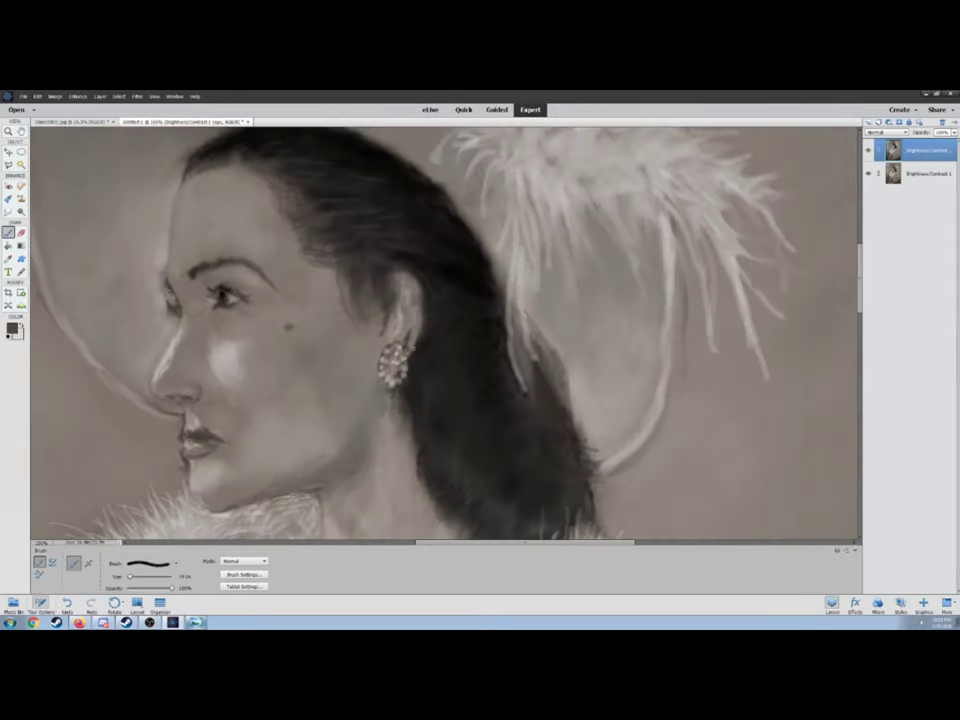
{"action": "left_click_drag", "start_coordinate": [398, 320], "coordinate": [400, 335]}
{"action": "left_click", "coordinate": [574, 343], "text": "alt"}
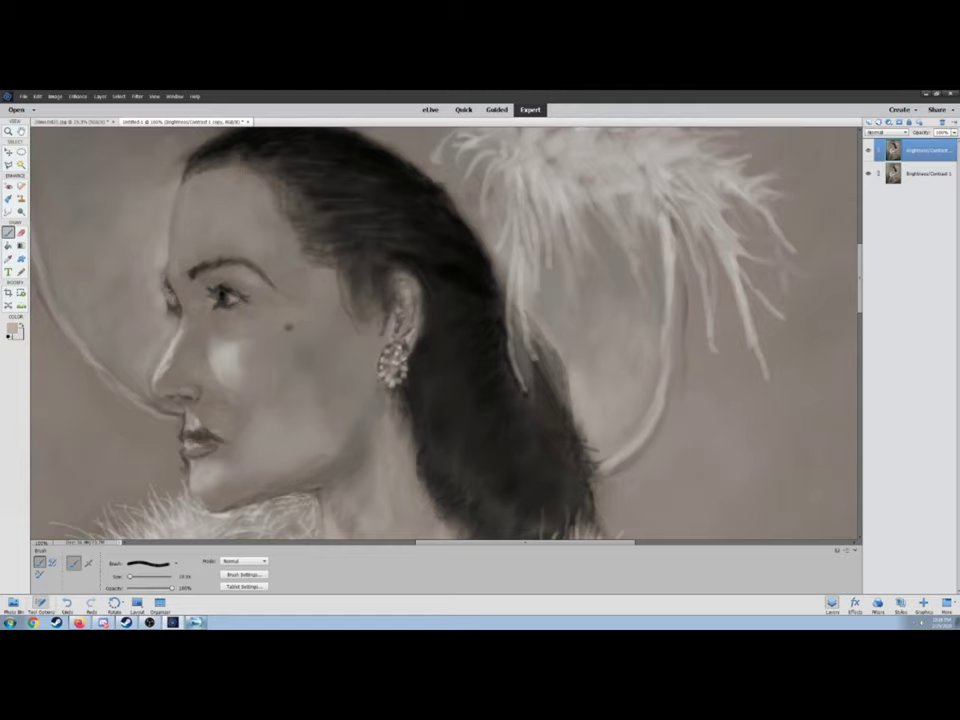
{"action": "left_click_drag", "start_coordinate": [402, 289], "coordinate": [406, 300]}
- Clean up the face's outline beside the far eye with background gray, using a small brush at 100% opacity
{"action": "key", "text": "z"}
{"action": "key", "text": "ctrl+0"}
{"action": "key", "text": "ctrl+1"}
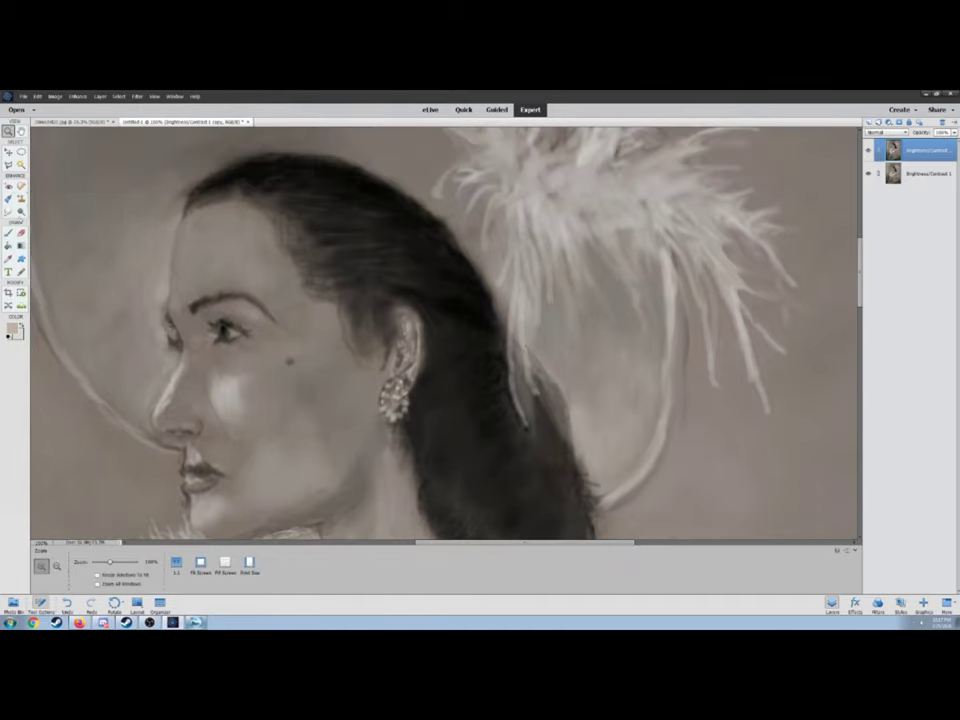
{"action": "key", "text": "r"}
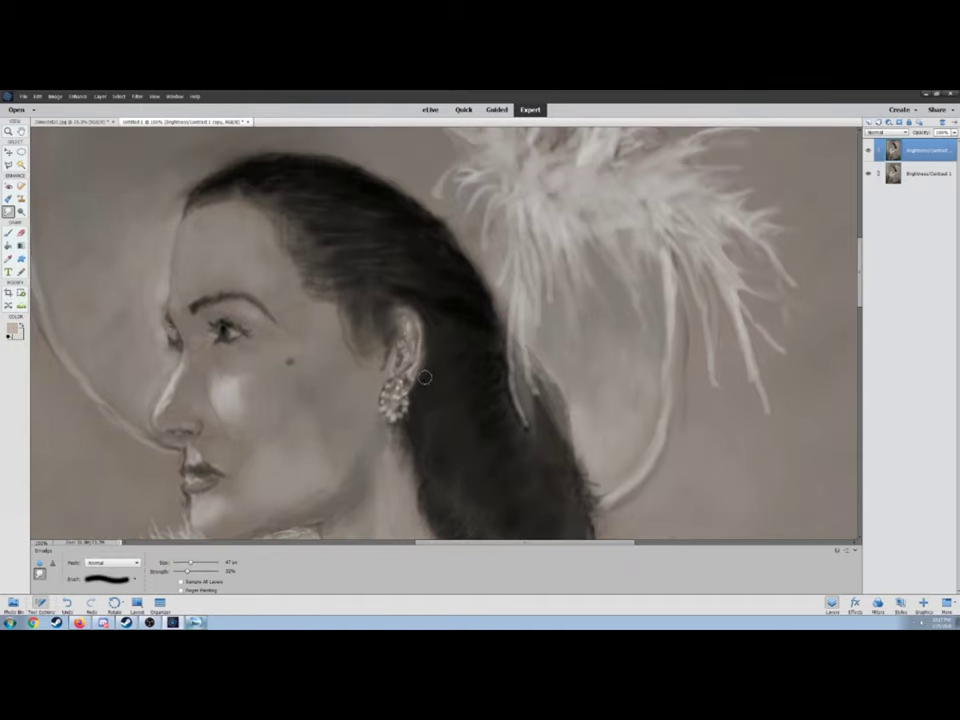
{"action": "key", "text": "z"}
{"action": "key", "text": "ctrl+0"}
{"action": "left_click_drag", "start_coordinate": [365, 228], "coordinate": [470, 278]}
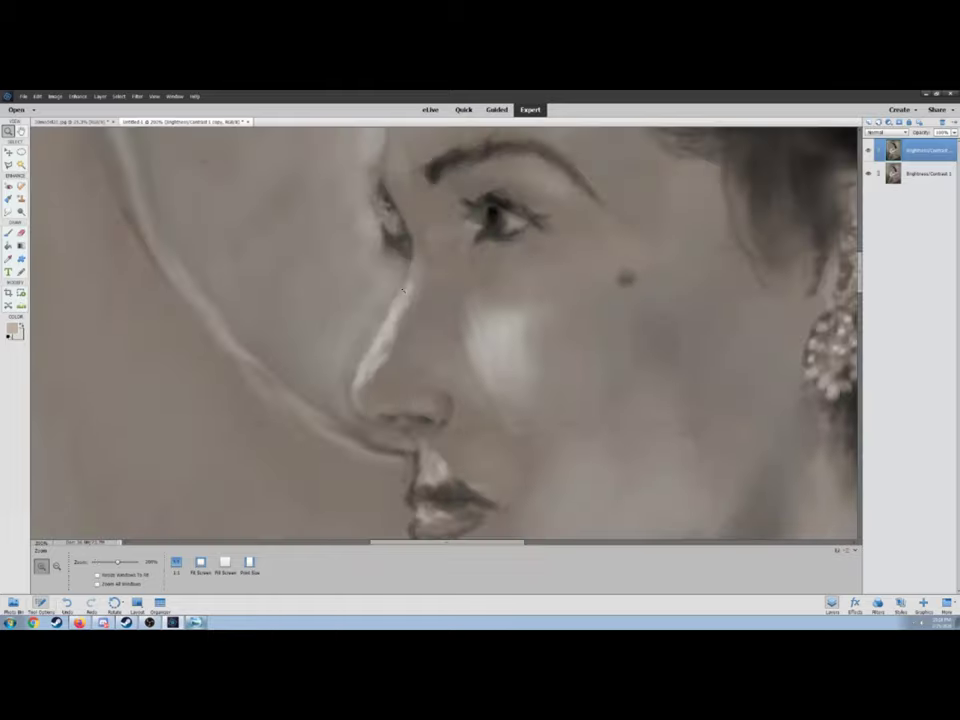
{"action": "scroll", "coordinate": [445, 330], "scroll_direction": "up", "scroll_amount": 1}
{"action": "key", "text": "b"}
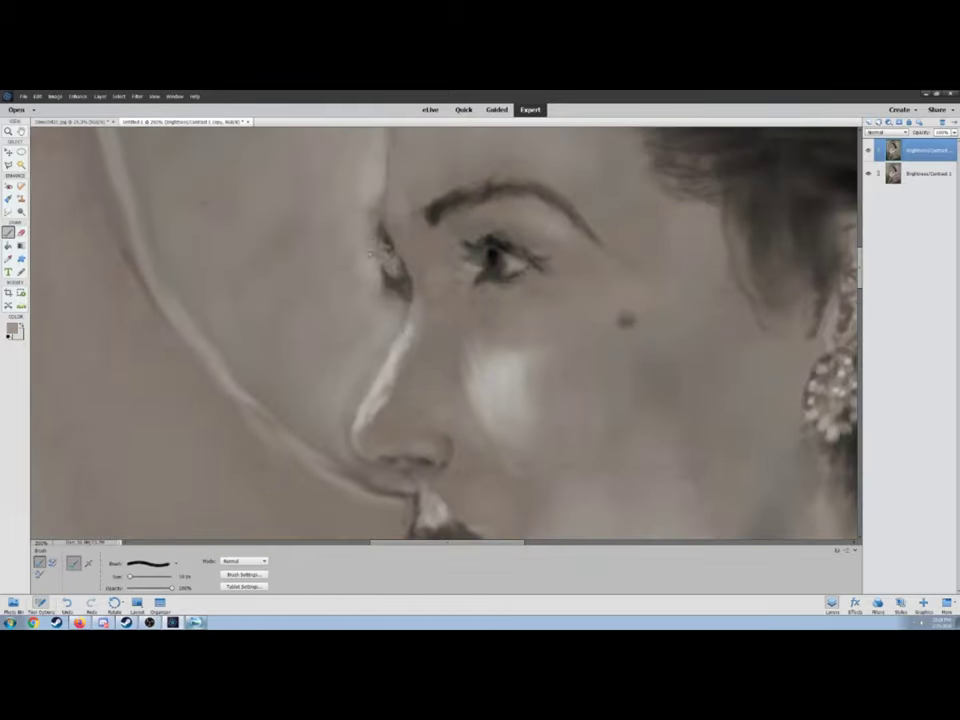
{"action": "left_click_drag", "start_coordinate": [376, 198], "coordinate": [380, 222]}
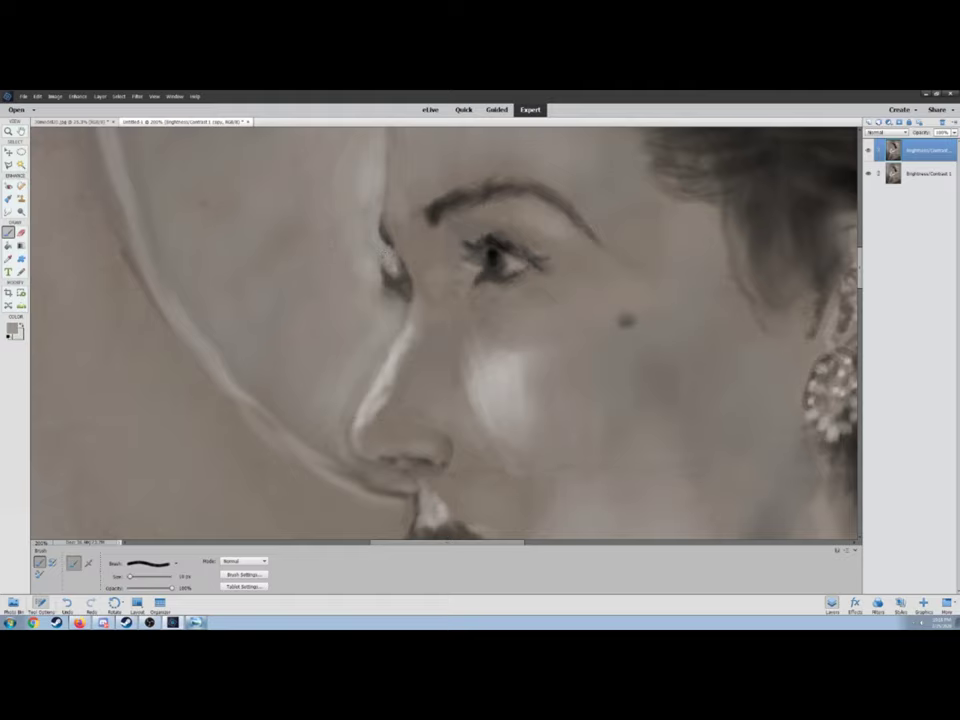
- Touch up the dark accents of the facial profile in dark gray with a brush of about 10 px
{"action": "key", "text": "z"}
{"action": "right_click", "coordinate": [317, 242]}
{"action": "left_click", "coordinate": [330, 247]}
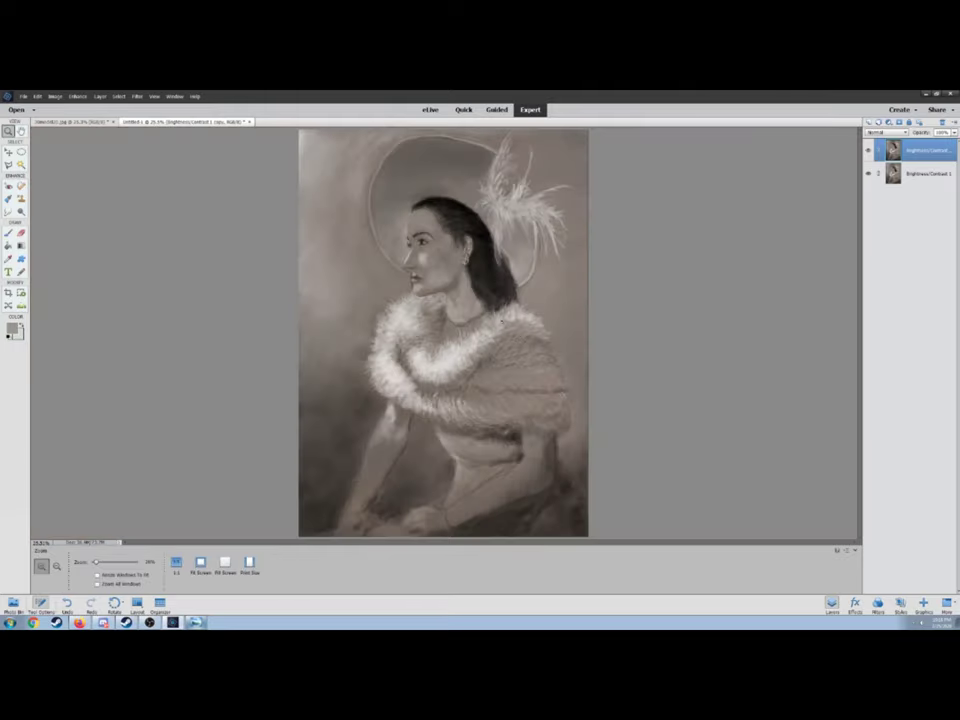
{"action": "key", "text": "ctrl+alt+0"}
{"action": "key", "text": "b"}
{"action": "key", "text": "bracketleft"}
{"action": "key", "text": "bracketleft"}
{"action": "key", "text": "bracketleft"}
{"action": "key", "text": "bracketleft"}
{"action": "key", "text": "bracketleft"}
{"action": "key", "text": "bracketleft"}
{"action": "key", "text": "bracketleft"}
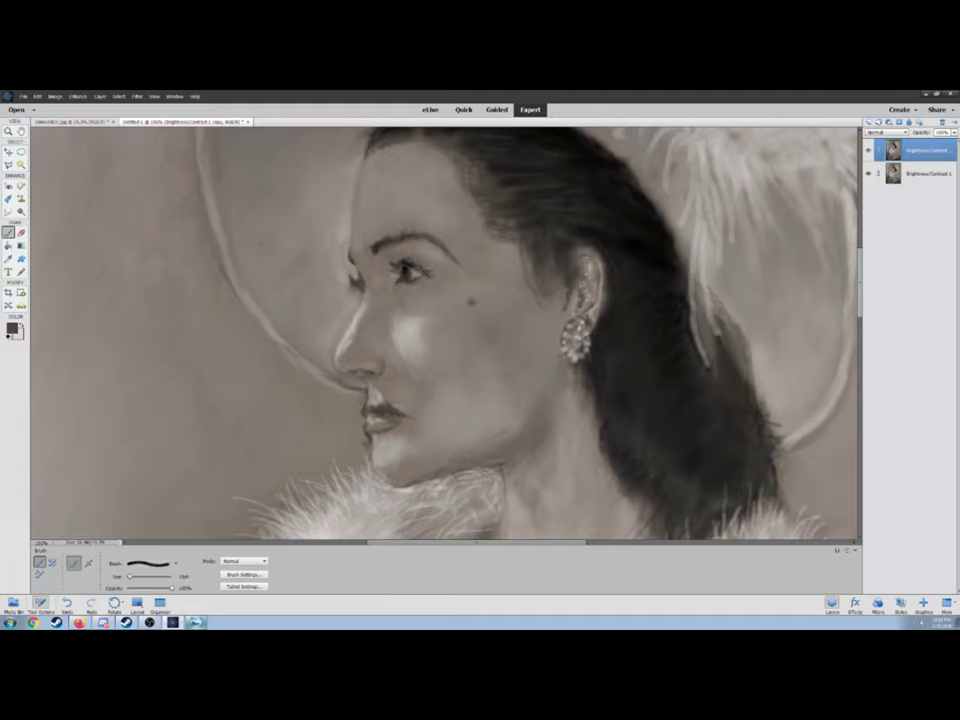
- Pick a brownish gray and refine the background edge along the lips and chin with a 9 px brush
{"action": "left_click", "coordinate": [13, 328]}
{"action": "key", "text": "Return"}
{"action": "key", "text": "ctrl+0"}
{"action": "key", "text": "ctrl+alt+0"}
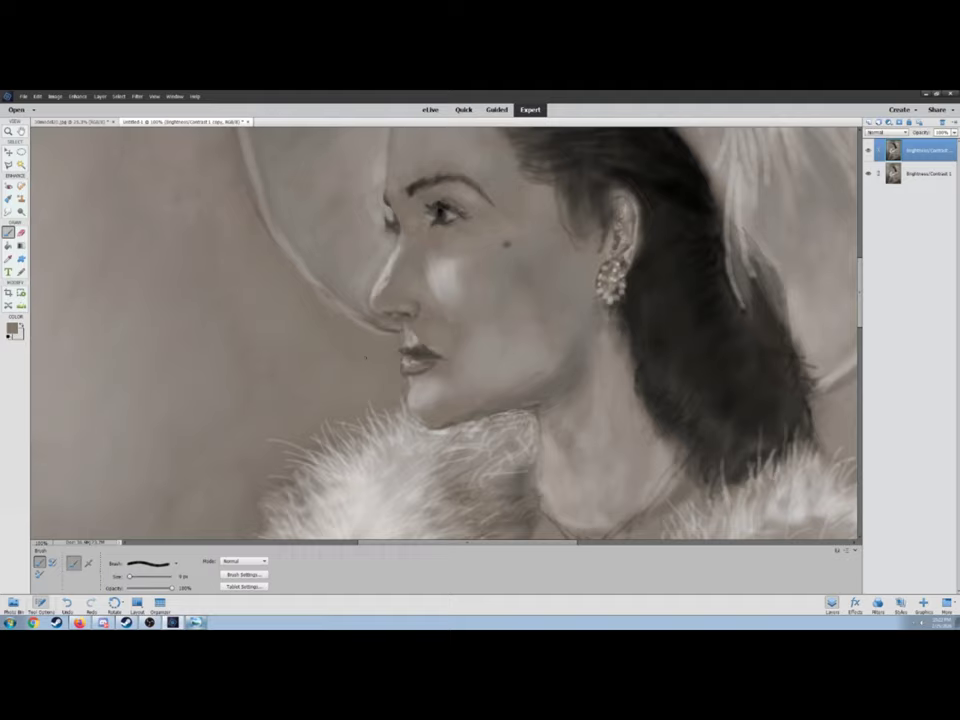
- View the whole portrait and save a copy of it under a 30smodel file name
{"action": "key", "text": "z"}
{"action": "key", "text": "ctrl+0"}
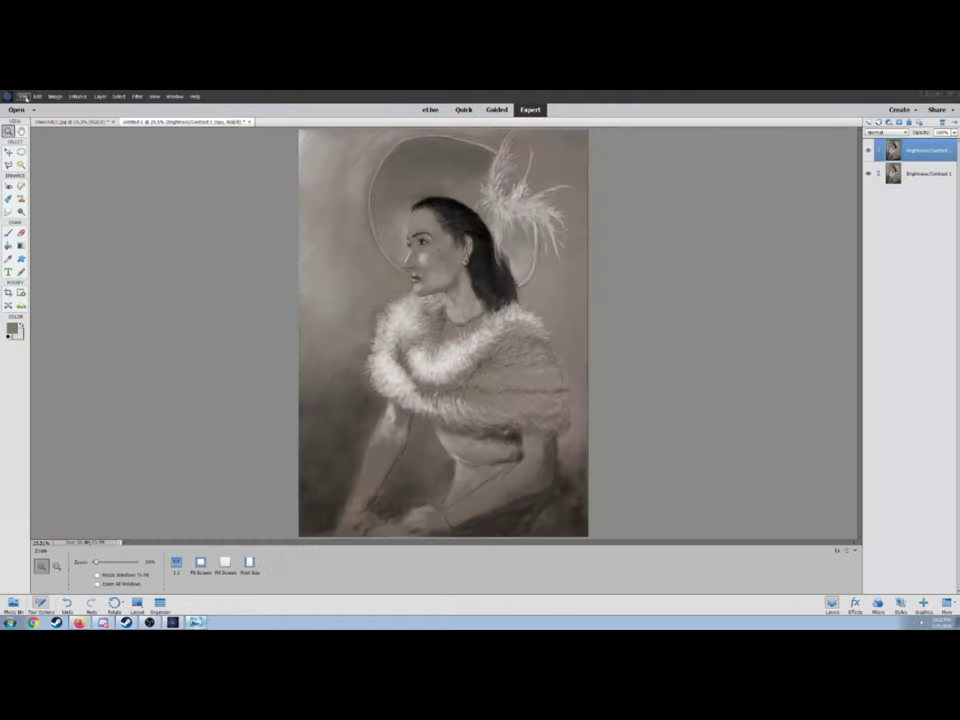
{"action": "key", "text": "ctrl+shift+s"}
{"action": "type", "text": "3Ds"}
{"action": "key", "text": "Return"}
{"action": "key", "text": "Return"}
- Pick a mid gray and soften the hat area beside the nose with a larger brush at 20% opacity
{"action": "key", "text": "b"}
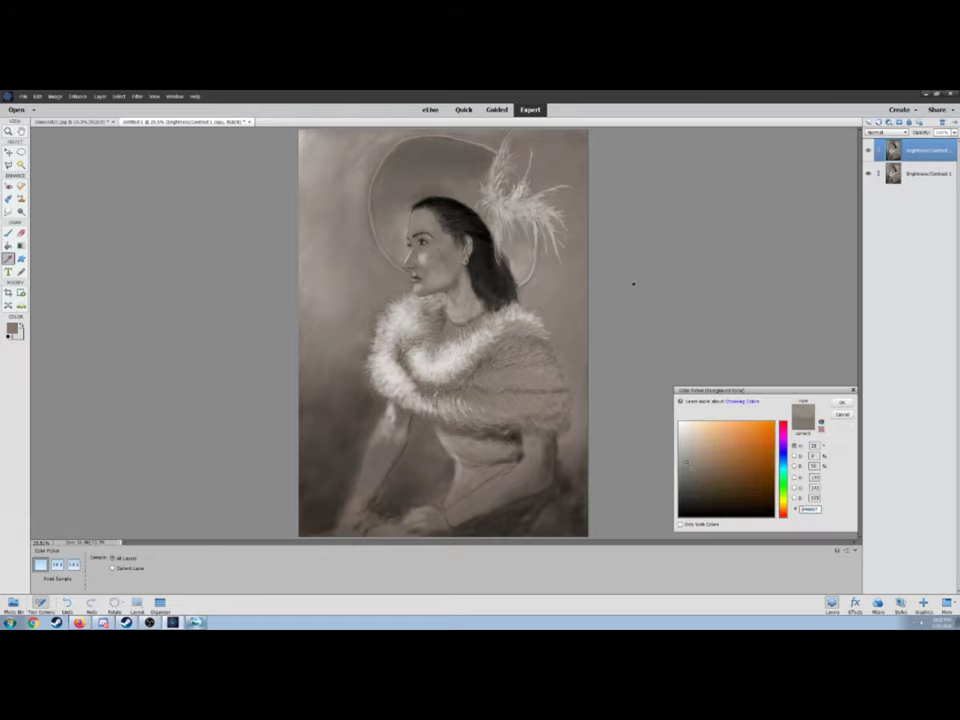
{"action": "scroll", "coordinate": [416, 257], "scroll_direction": "up", "scroll_amount": 5}
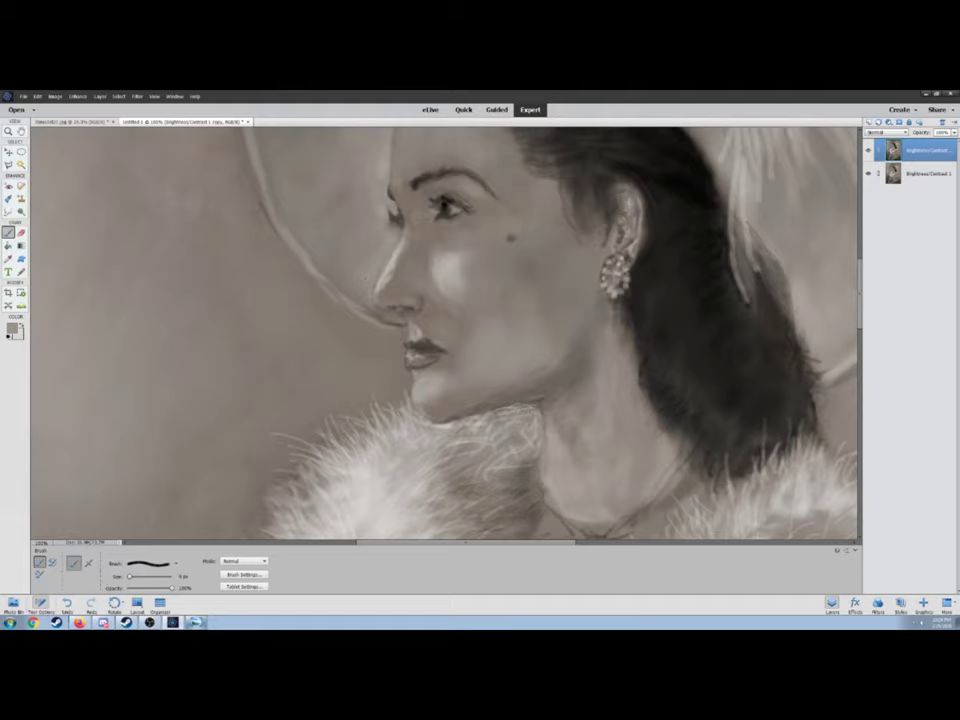
{"action": "key", "text": "bracketright"}
{"action": "key", "text": "bracketright"}
{"action": "key", "text": "bracketright"}
{"action": "key", "text": "2"}
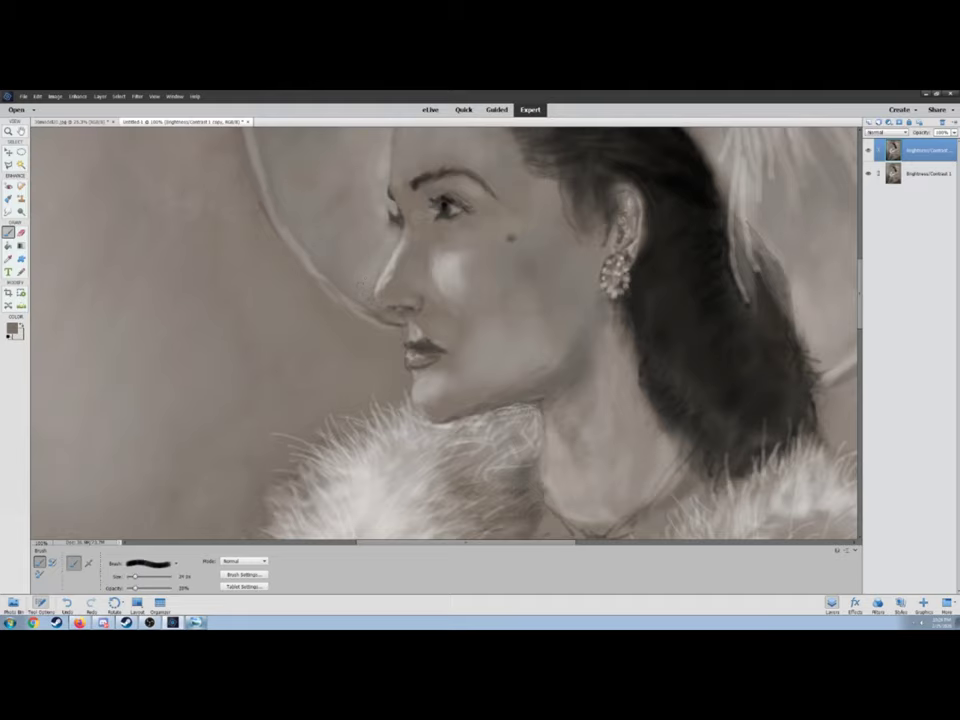
- Save another copy of the full portrait in the 30smodel file series
{"action": "key", "text": "ctrl+0"}
{"action": "left_click", "coordinate": [23, 96]}
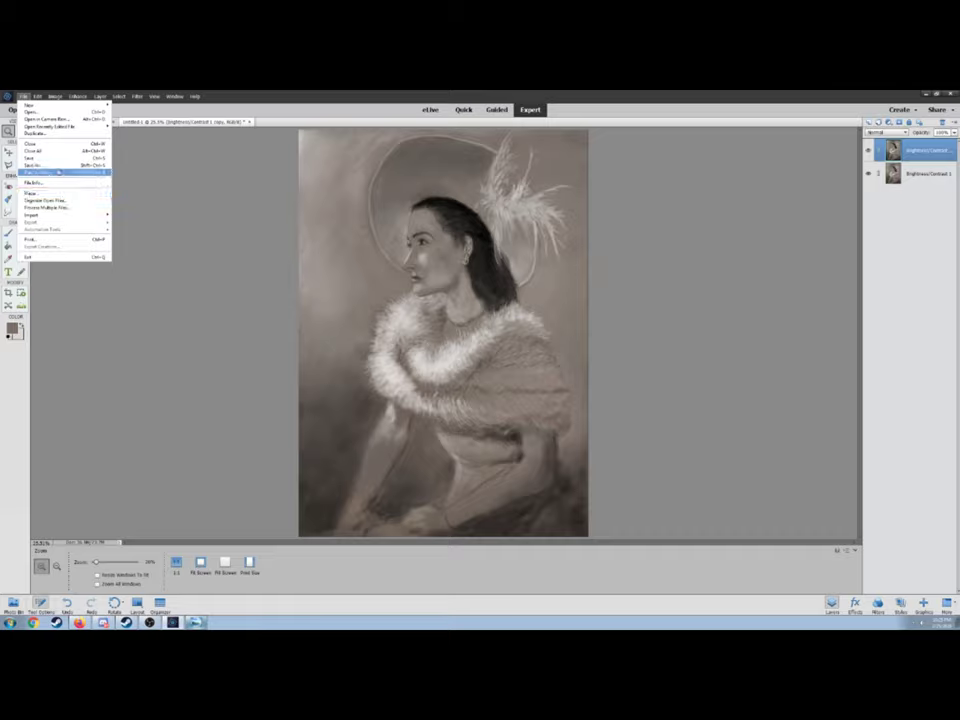
{"action": "left_click", "coordinate": [45, 170]}
{"action": "type", "text": "30model"}
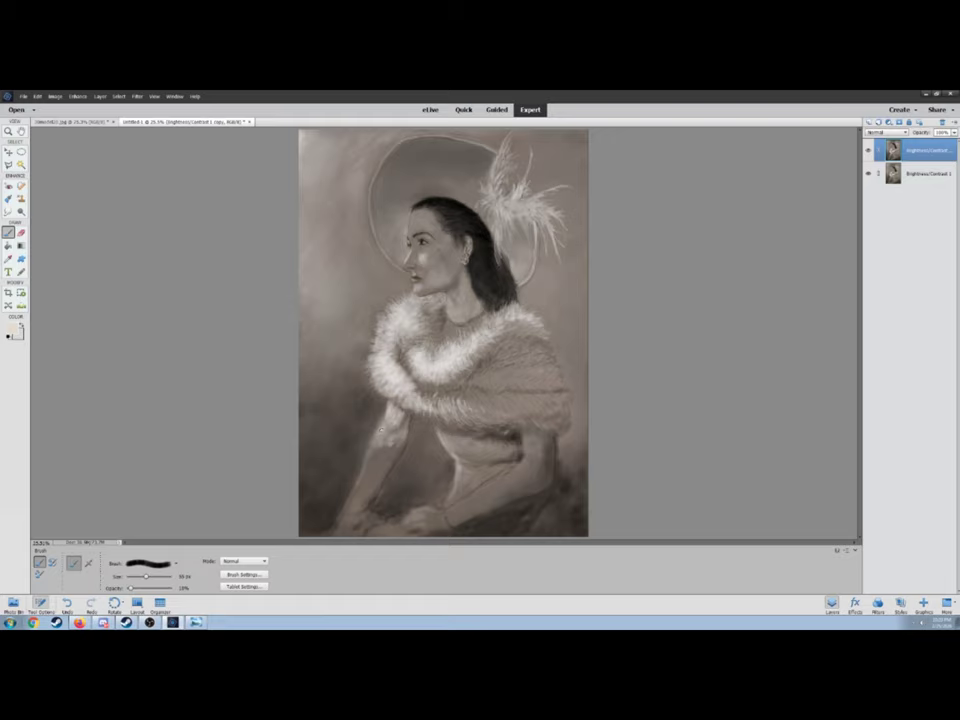
- Lighten the upper arm with pale cream at low opacity, adjusting the brush size, and open the save dialog
{"action": "key", "text": "bracketleft"}
{"action": "key", "text": "bracketleft"}
{"action": "key", "text": "bracketright"}
{"action": "key", "text": "ctrl+shift+s"}
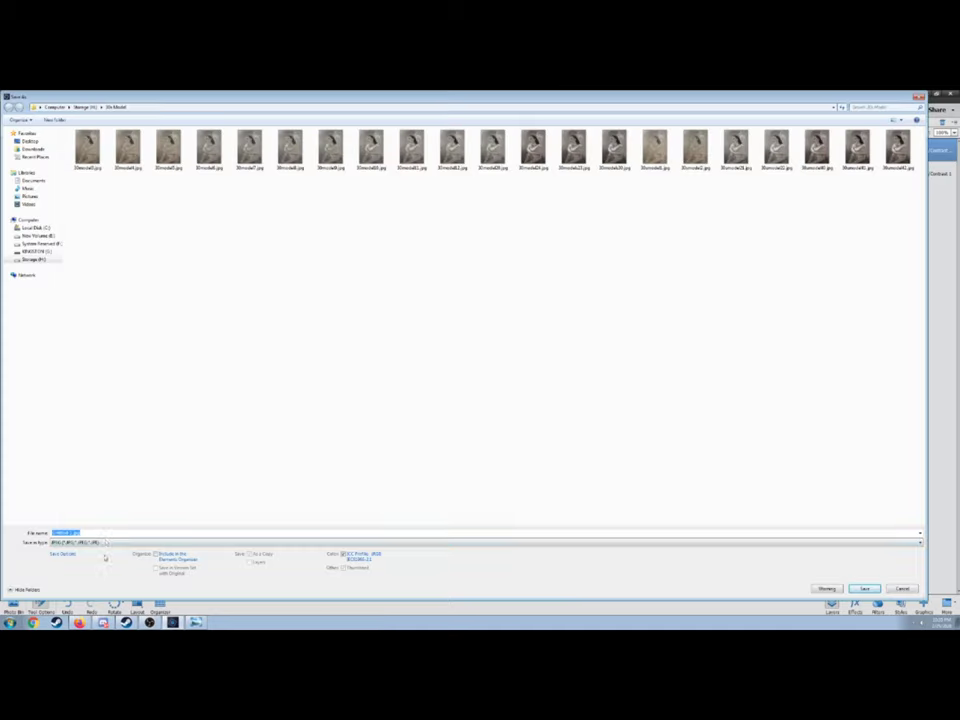
{"action": "key", "text": "Escape"}
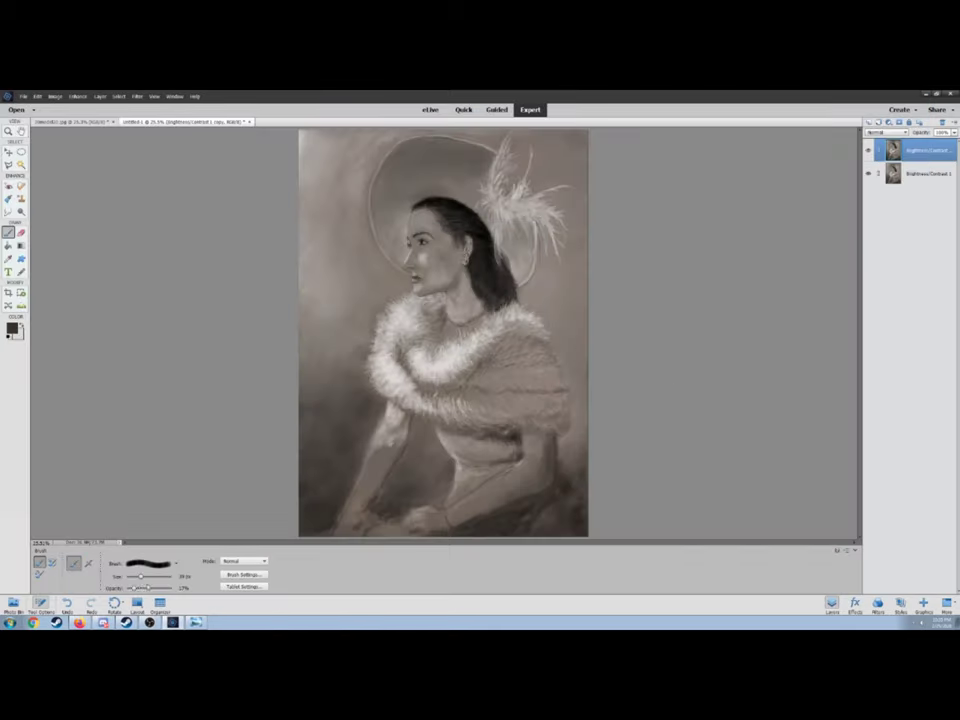
- Work light gray into the waist and near-black into the shadow under the stole, varying brush size and opacity
{"action": "mouse_move", "coordinate": [148, 578]}
{"action": "left_mouse_down"}
{"action": "mouse_move", "coordinate": [131, 578]}
{"action": "mouse_move", "coordinate": [155, 588]}
{"action": "mouse_move", "coordinate": [148, 578]}
{"action": "mouse_move", "coordinate": [131, 588]}
{"action": "left_mouse_up"}
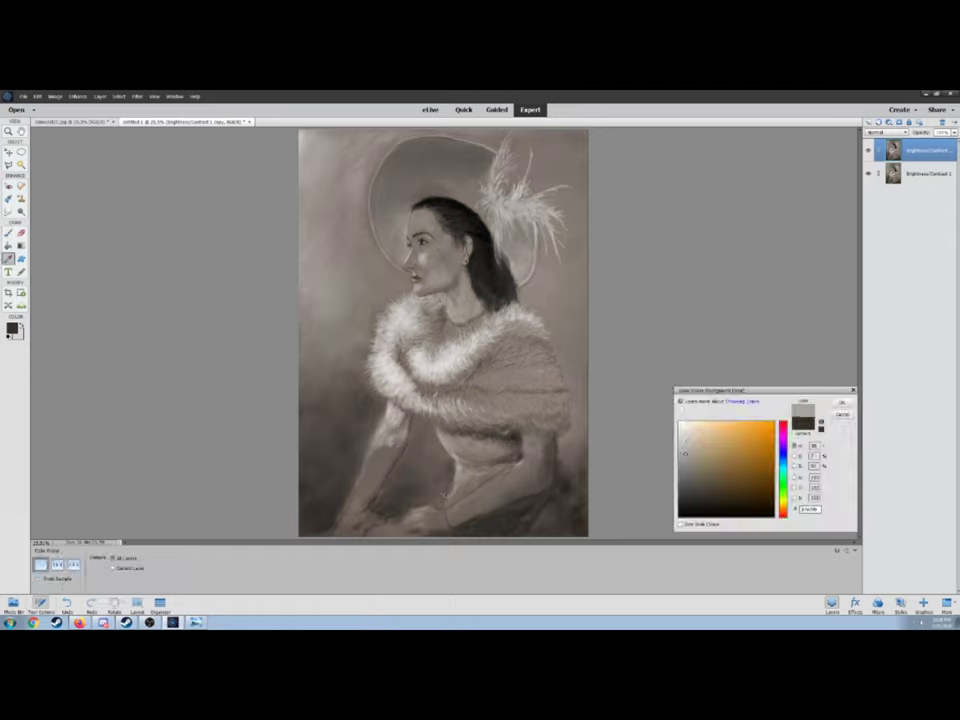
{"action": "mouse_move", "coordinate": [148, 578]}
{"action": "left_mouse_down"}
{"action": "mouse_move", "coordinate": [130, 578]}
{"action": "mouse_move", "coordinate": [163, 588]}
{"action": "left_mouse_up"}
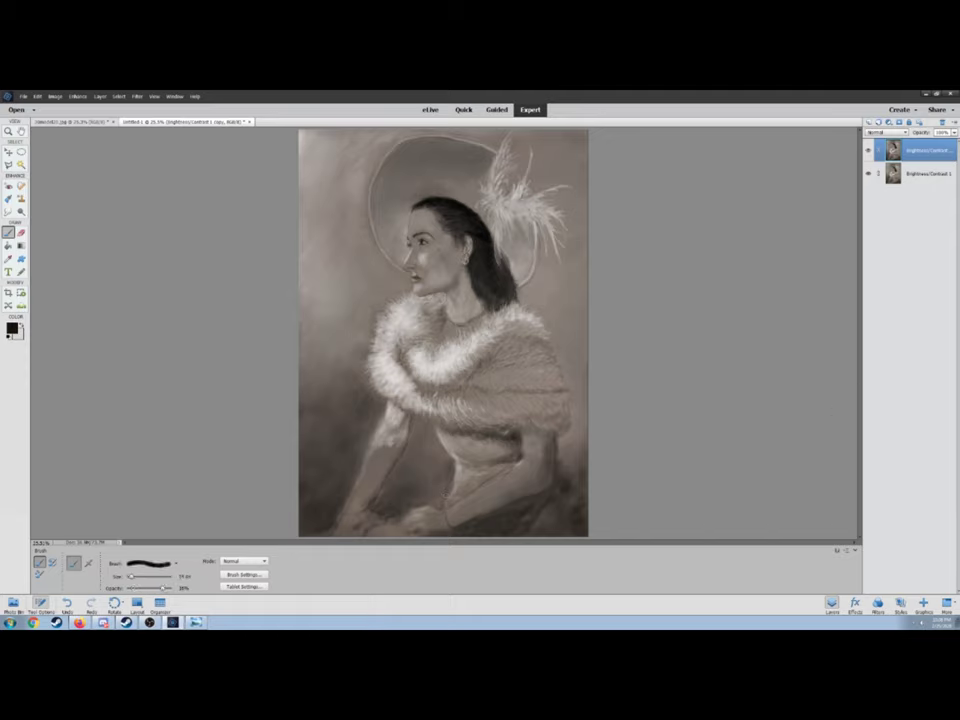
- Darken the hair along the forehead hairline in near-black with a larger brush at low opacity
{"action": "key", "text": "bracketright"}
{"action": "key", "text": "bracketright"}
{"action": "key", "text": "z"}
{"action": "left_click", "coordinate": [380, 218]}
{"action": "key", "text": "b"}
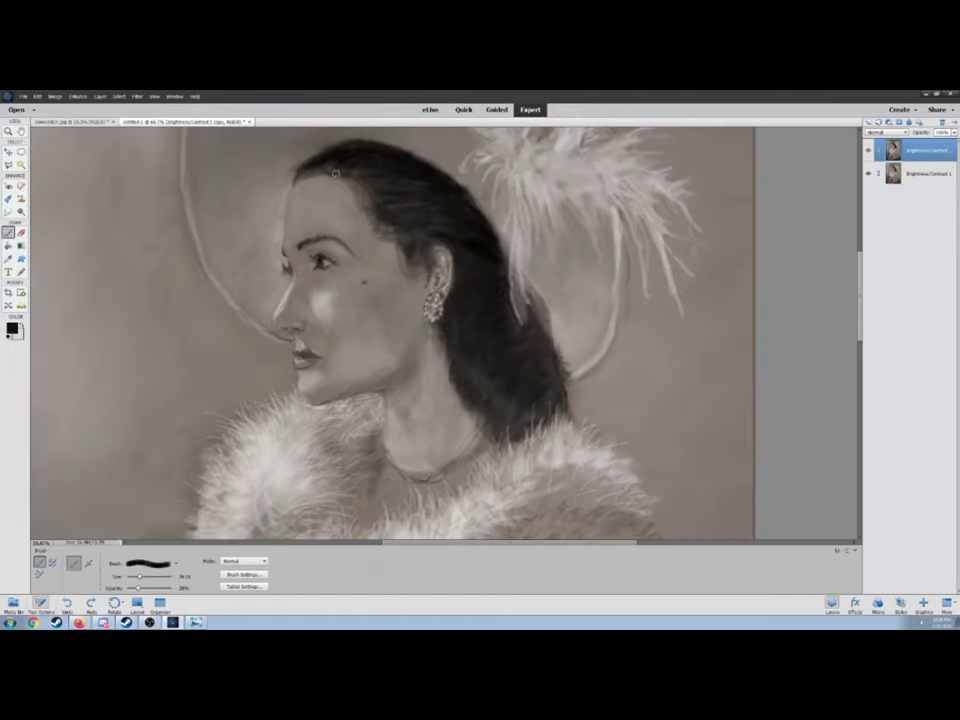
{"action": "key", "text": "z"}
{"action": "key", "text": "ctrl+0"}
{"action": "key", "text": "b"}
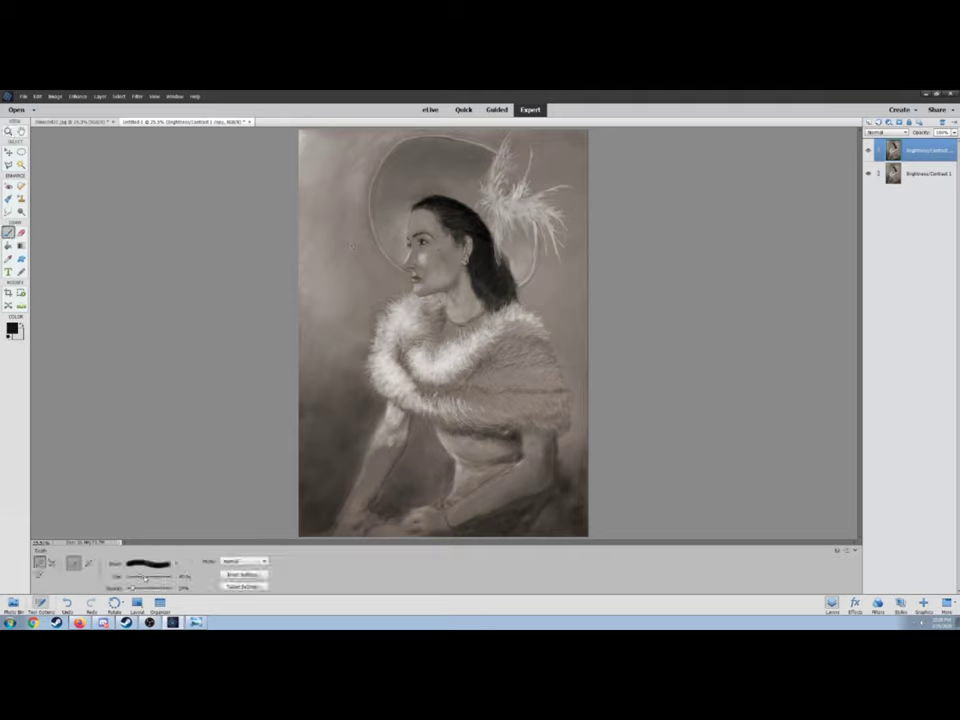
- Choose a light beige and blend it into the neck area with a 47 px brush at 25% opacity
{"action": "left_click", "coordinate": [350, 243], "text": "alt"}
{"action": "key", "text": "8"}
{"action": "key", "text": "1"}
{"action": "key", "text": "8"}
{"action": "key", "text": "5"}
{"action": "key", "text": "d"}
{"action": "key", "text": "9"}
{"action": "key", "text": "7"}
{"action": "key", "text": "0"}
{"action": "key", "text": "i"}
{"action": "left_click", "coordinate": [12, 328]}
{"action": "key", "text": "Return"}
{"action": "key", "text": "x"}
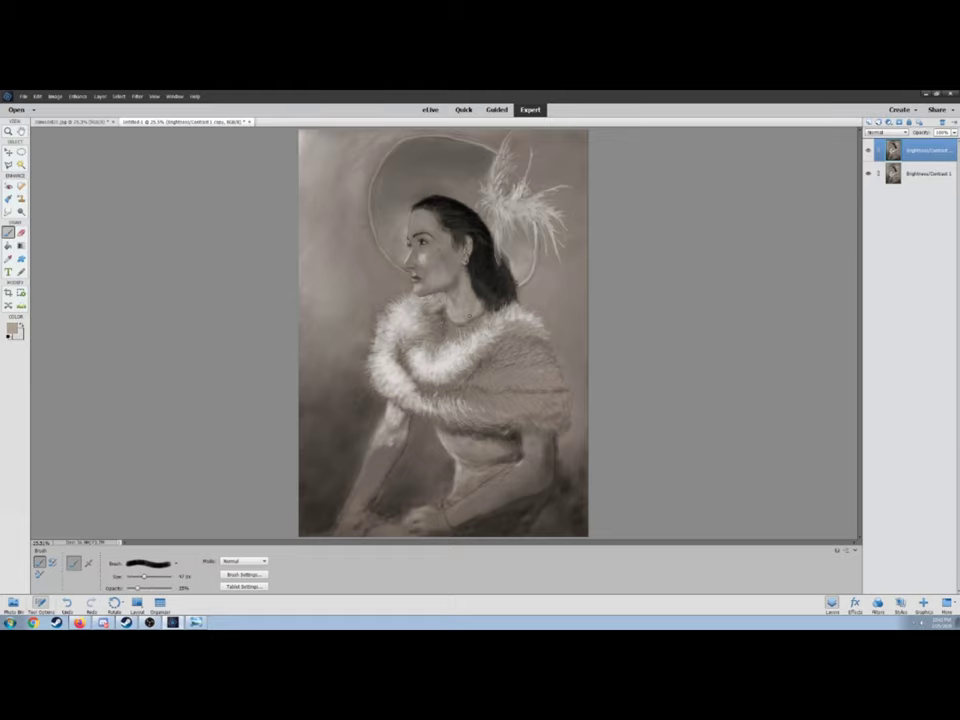
- Paint pale cream fur strands across the stole's shoulder at 80% opacity, finishing with a smaller brush at 27%
{"action": "left_click", "coordinate": [12, 328]}
{"action": "key", "text": "Return"}
{"action": "key", "text": "8"}
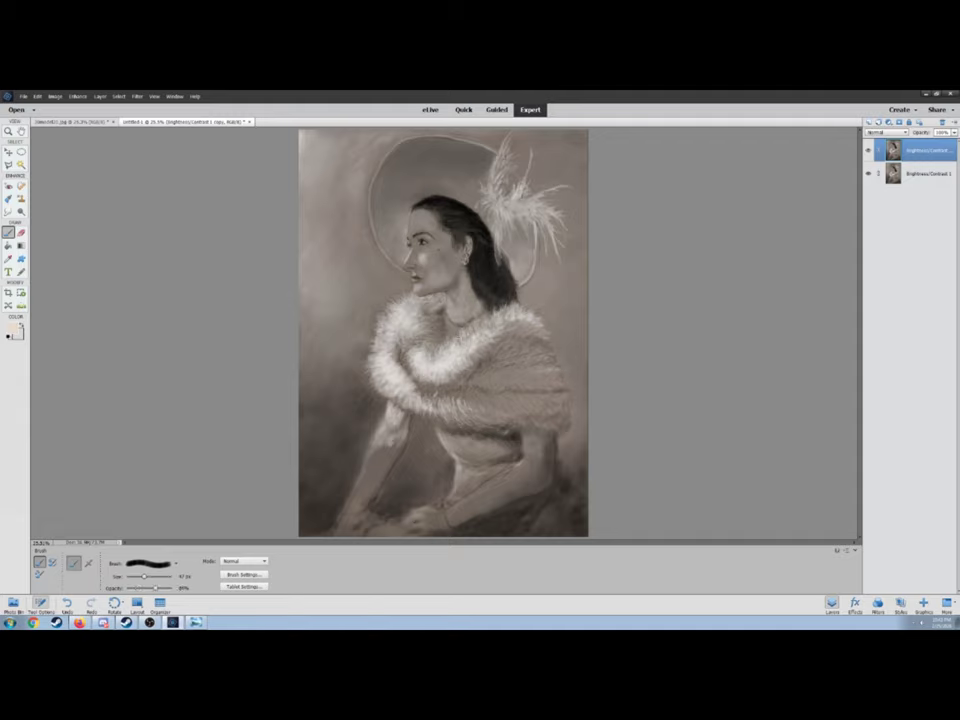
{"action": "key", "text": "bracketleft"}
{"action": "key", "text": "2"}
{"action": "key", "text": "5"}
{"action": "key", "text": "bracketleft"}
{"action": "key", "text": "bracketleft"}
{"action": "key", "text": "bracketleft"}
- Save a copy of the portrait in JPEG format
{"action": "left_click", "coordinate": [23, 96]}
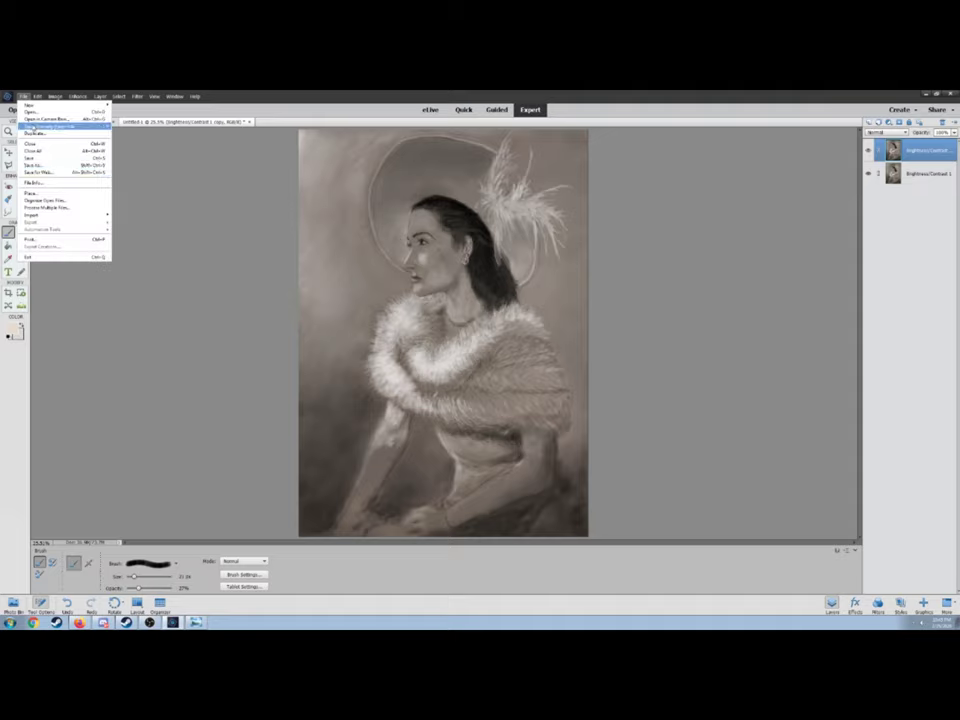
{"action": "left_click", "coordinate": [40, 152]}
{"action": "left_click", "coordinate": [100, 543]}
{"action": "left_click", "coordinate": [100, 572]}
{"action": "left_click", "coordinate": [825, 587]}
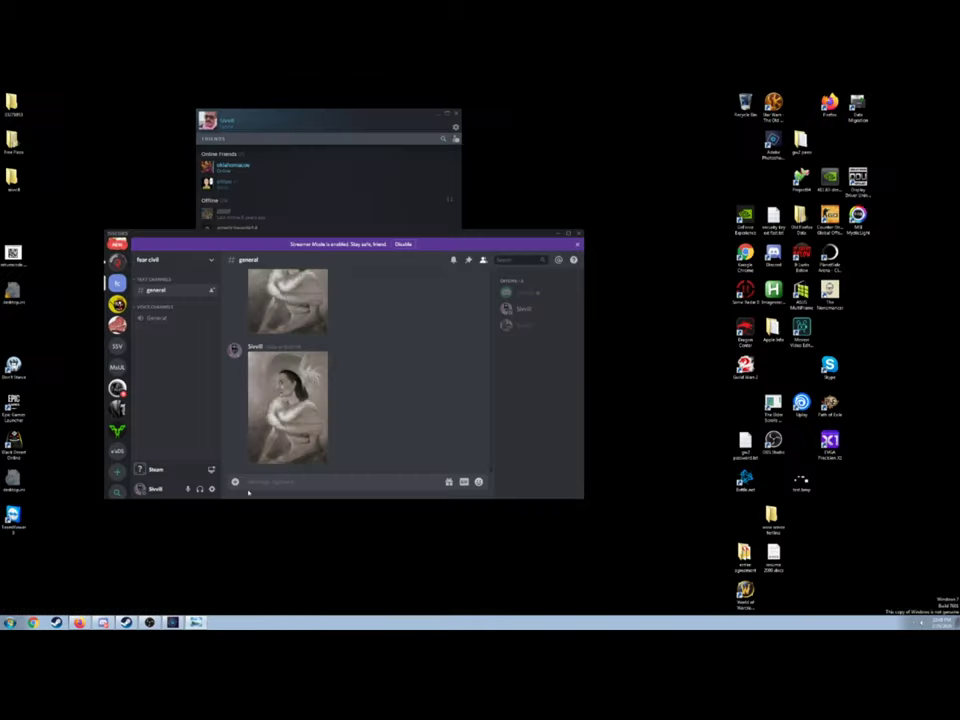